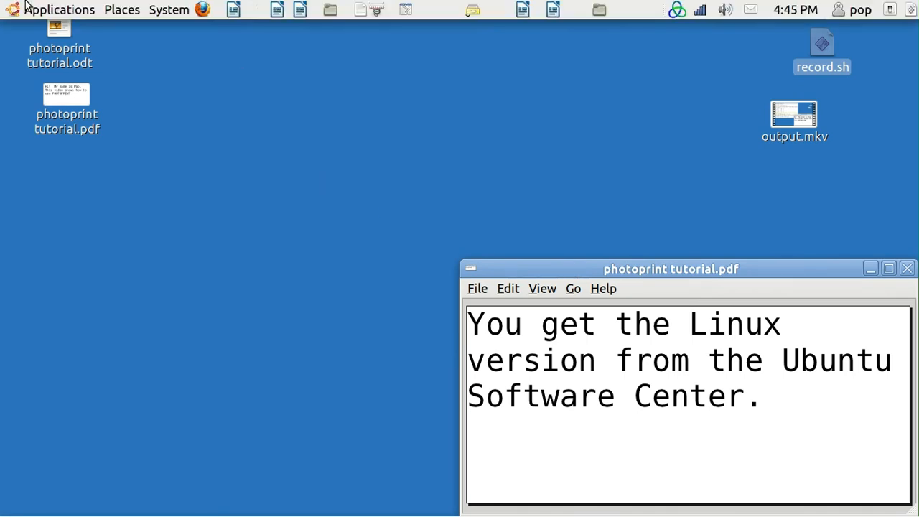
- Switch to the already running Ubuntu Software Center and tile its window on the left half of the screen
click(27, 7)
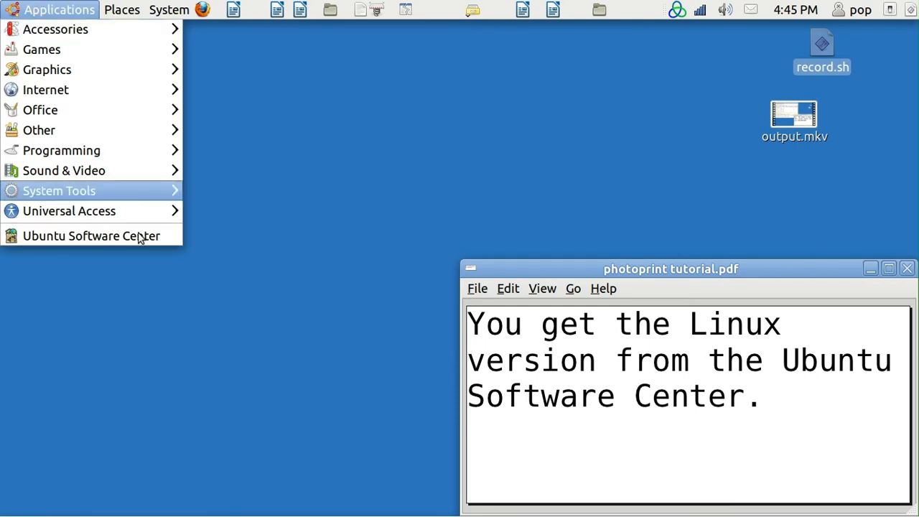
click(324, 375)
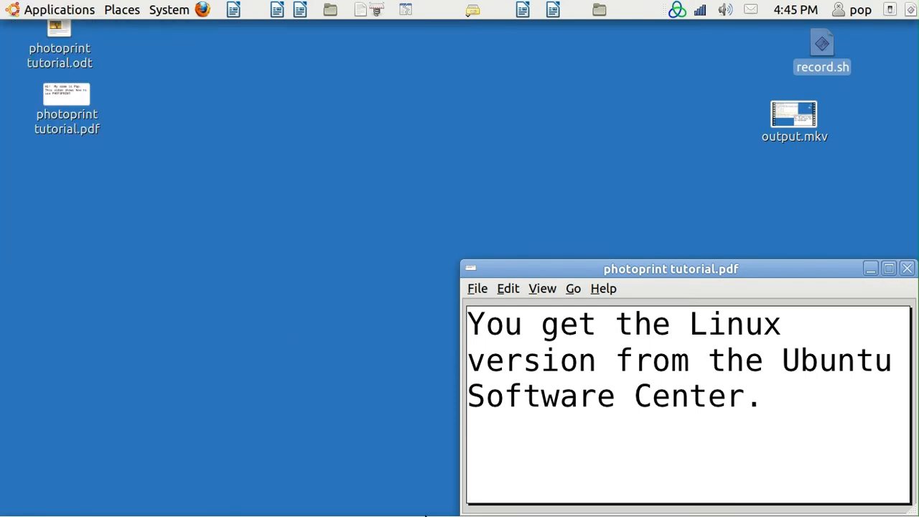
mouse_move(426, 514)
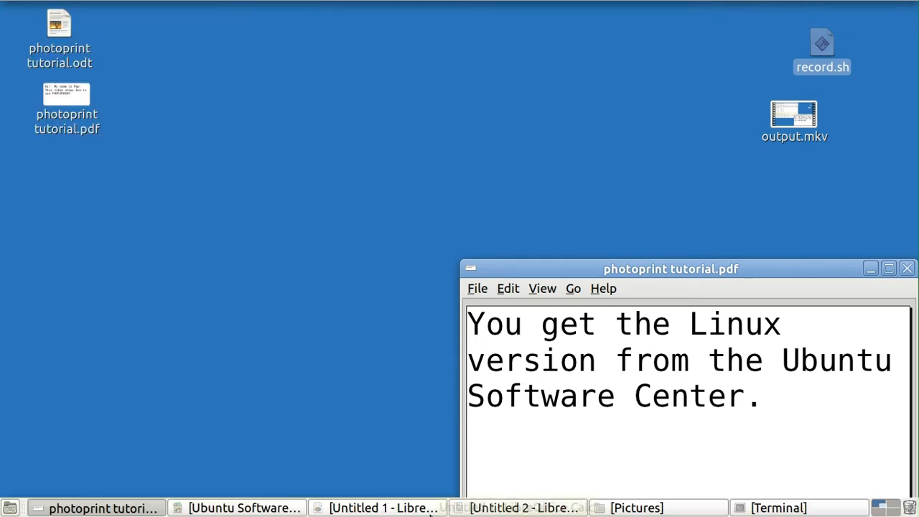
click(285, 508)
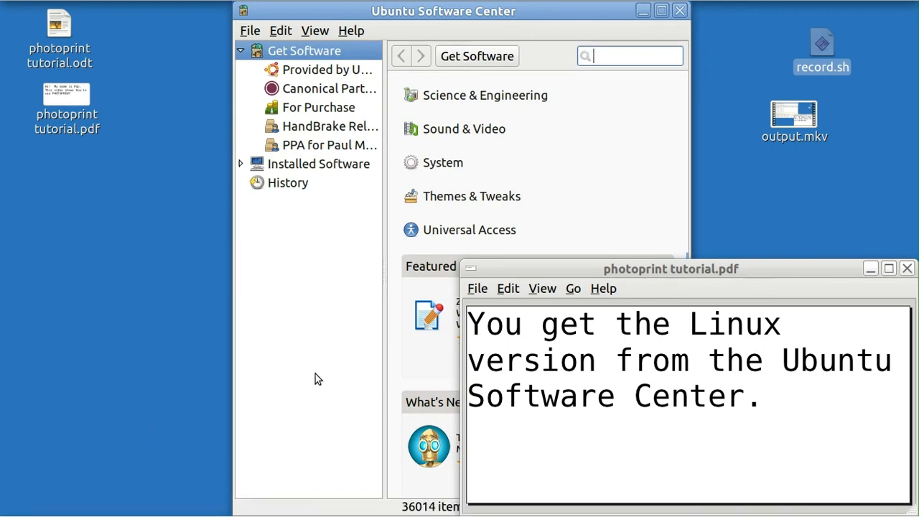
key(ctrl+alt+KP_4)
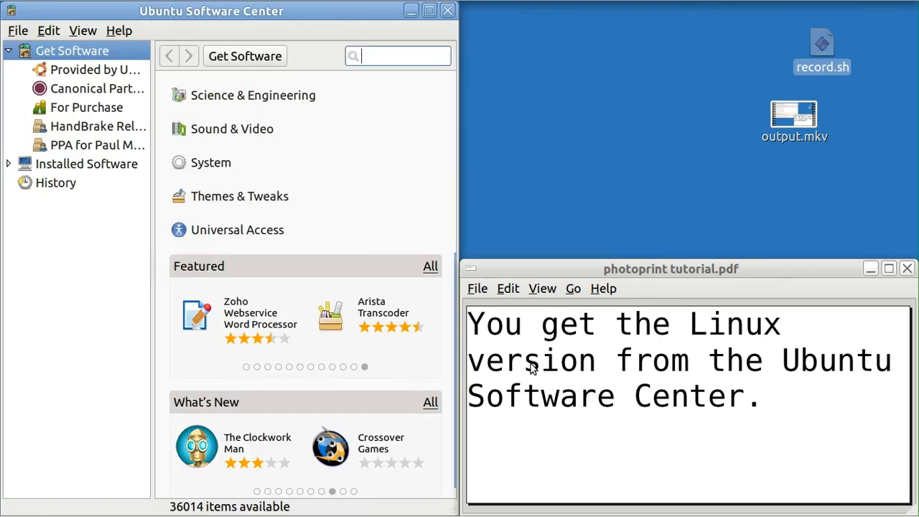
- Advance the tutorial PDF one page and search the Ubuntu Software Center for "photoprint"
click(563, 271)
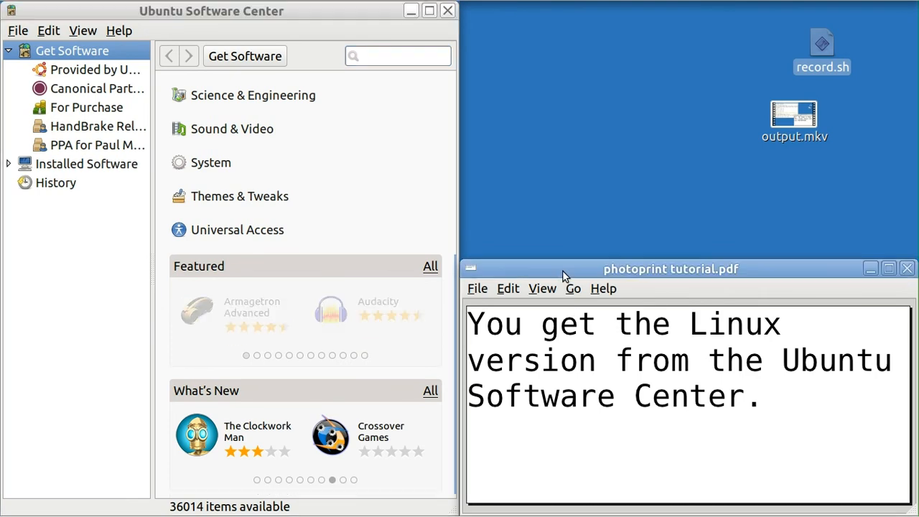
key(Page_Down)
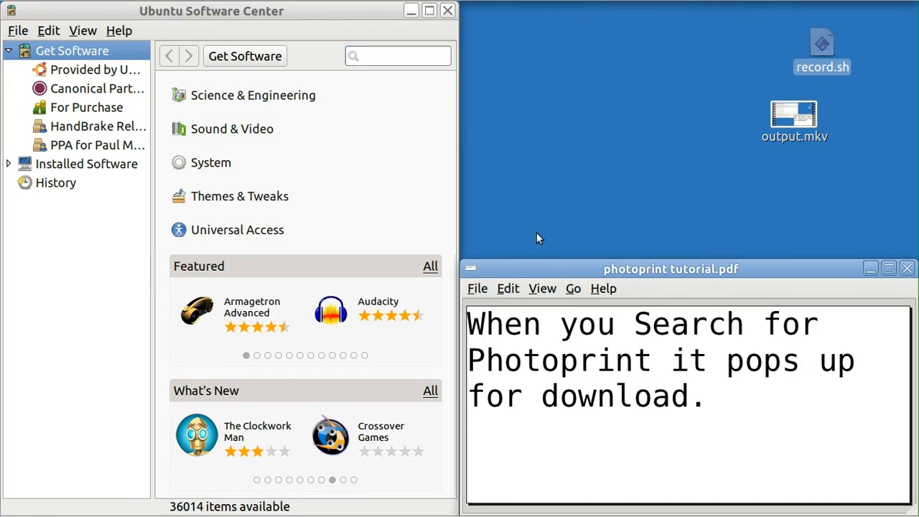
click(397, 57)
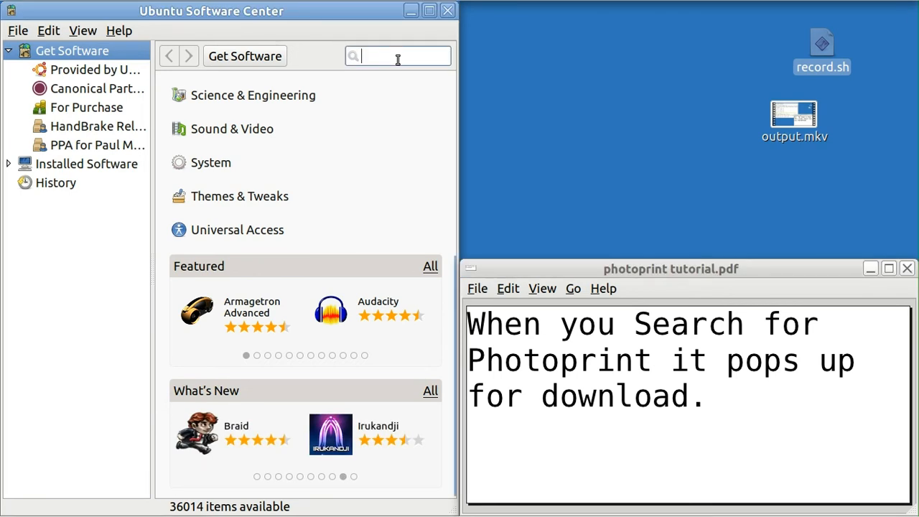
text(phot)
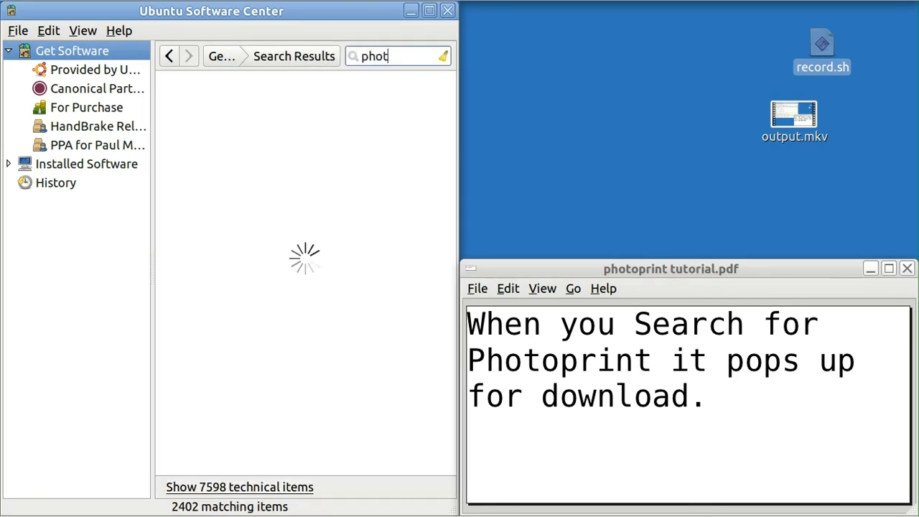
text(oprint)
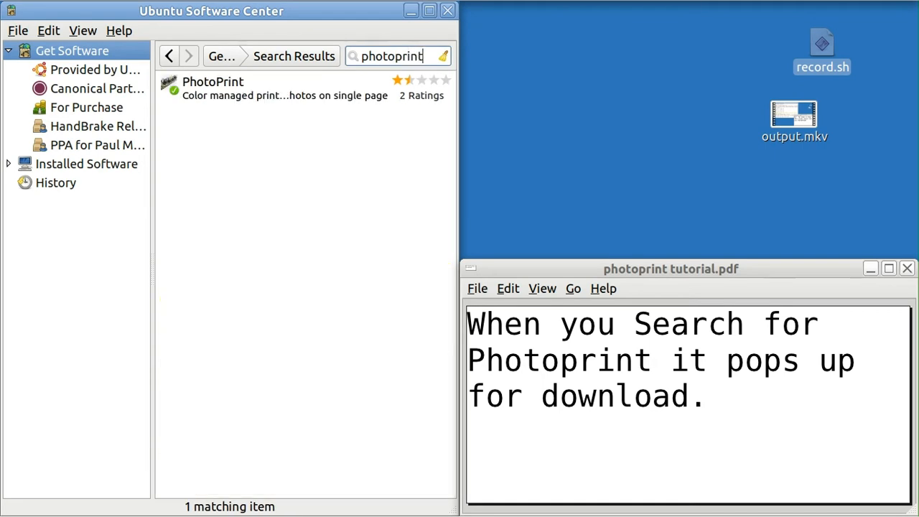
- Page the tutorial PDF forward three pages to the note about selecting the PhotoPrint entry
click(532, 270)
key(Page_Down)
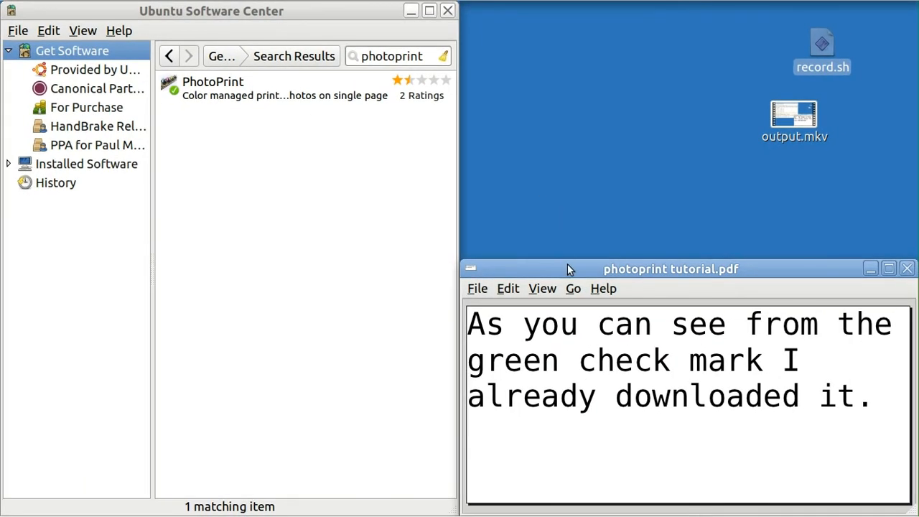
click(568, 268)
key(Page_Down)
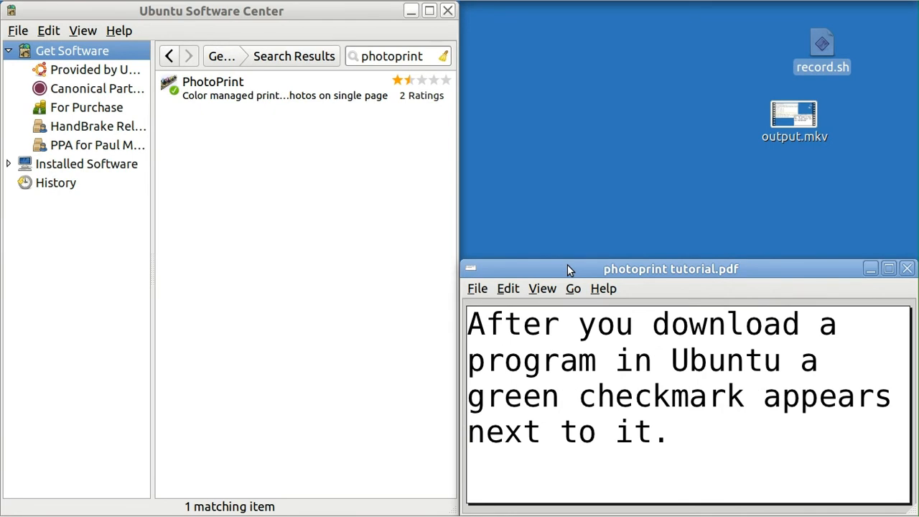
key(Page_Down)
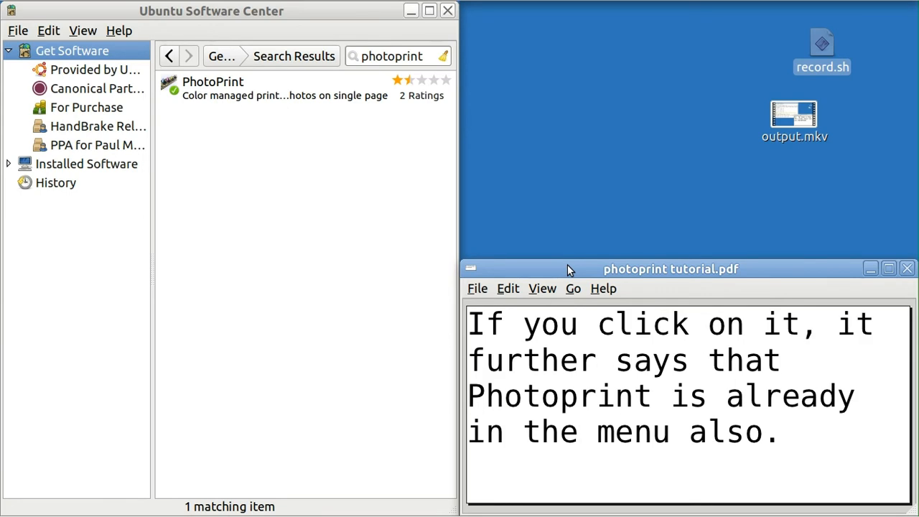
- Open the detailed information for PhotoPrint and advance the tutorial PDF to the page on its Applications, Graphics location
click(213, 97)
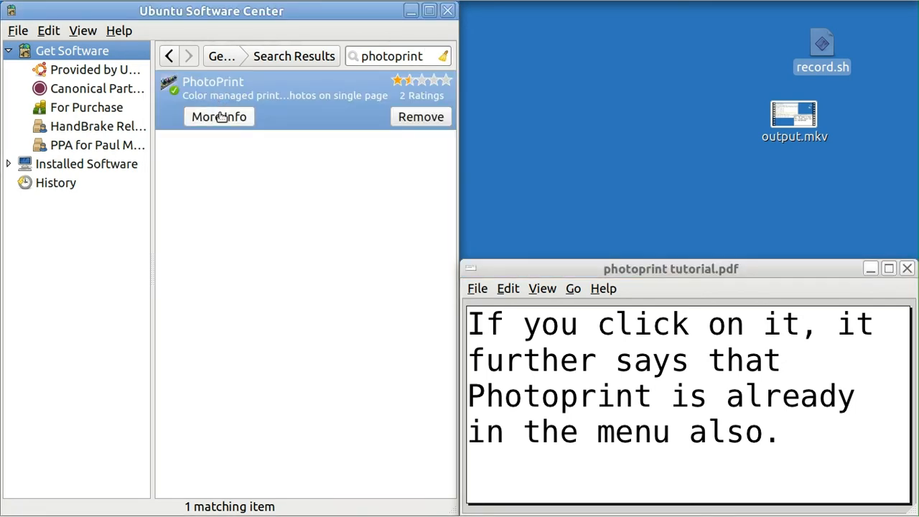
click(219, 116)
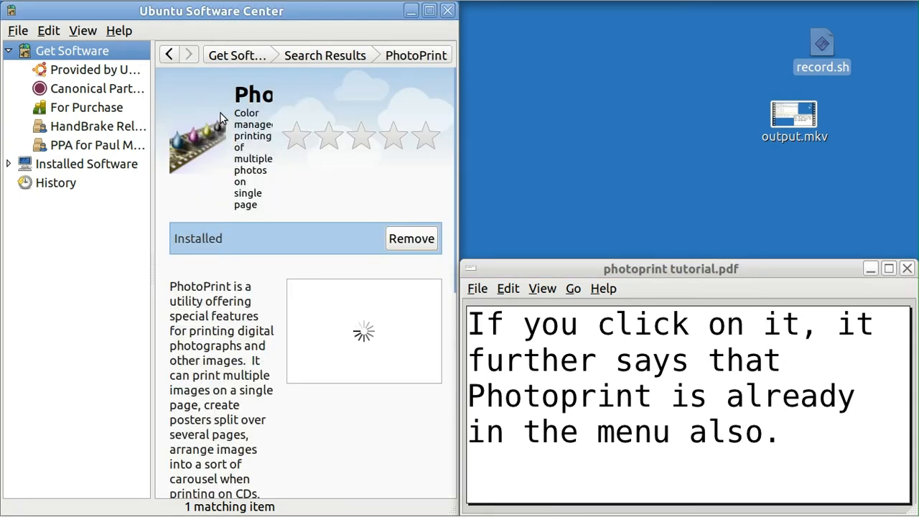
click(540, 271)
key(Page_Down)
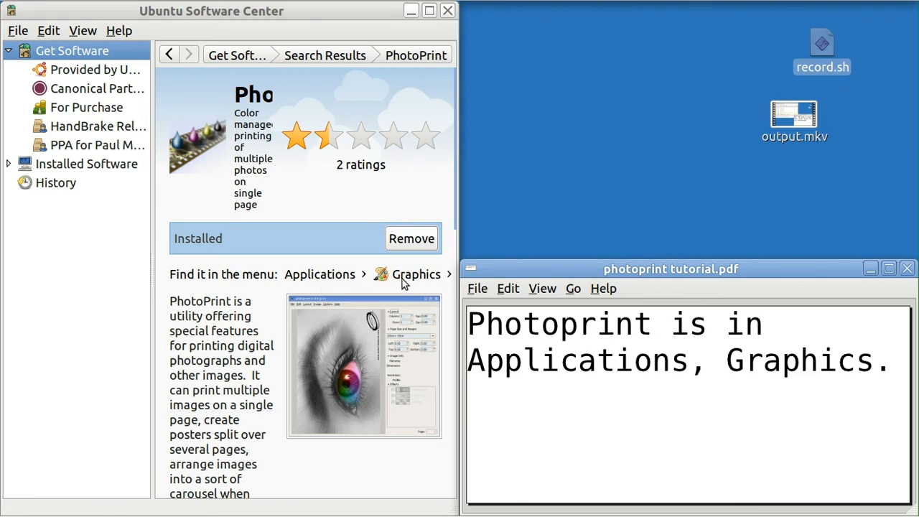
- Look up the PhotoPrint entry among the installed Graphics applications without launching it
mouse_move(45, 6)
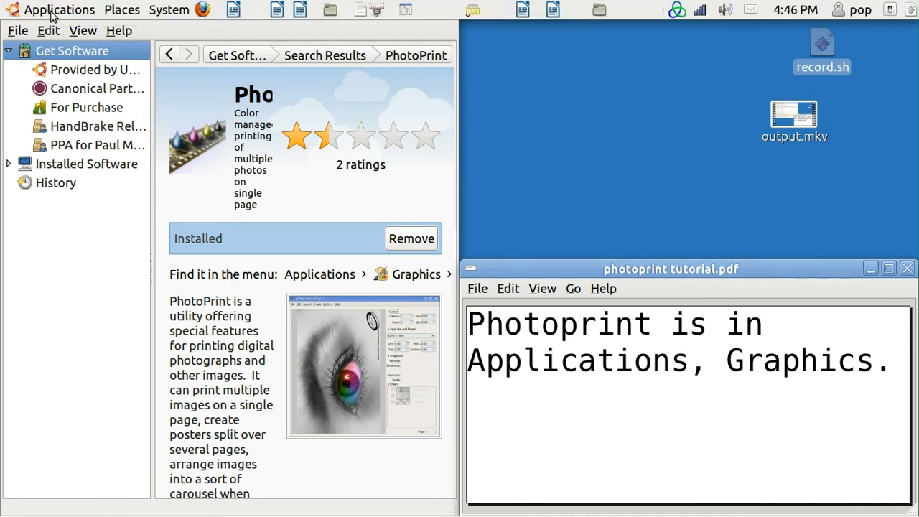
click(53, 11)
mouse_move(63, 68)
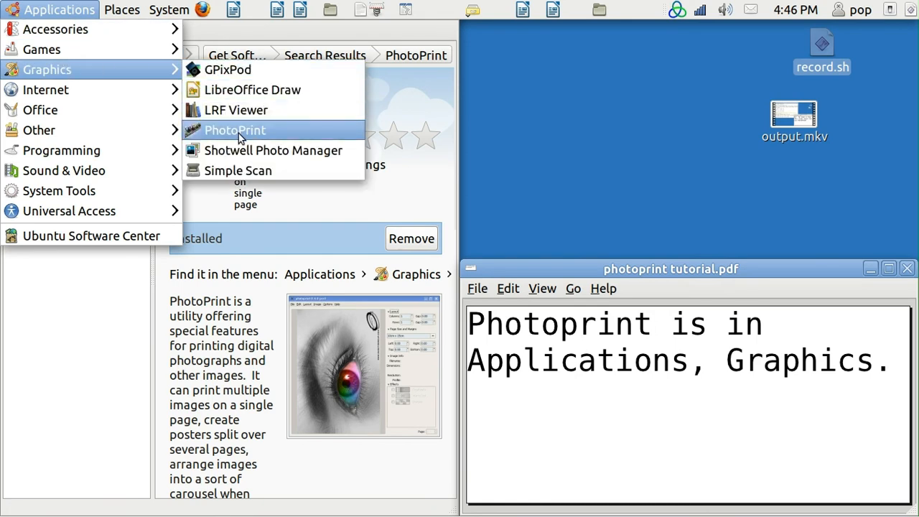
click(653, 93)
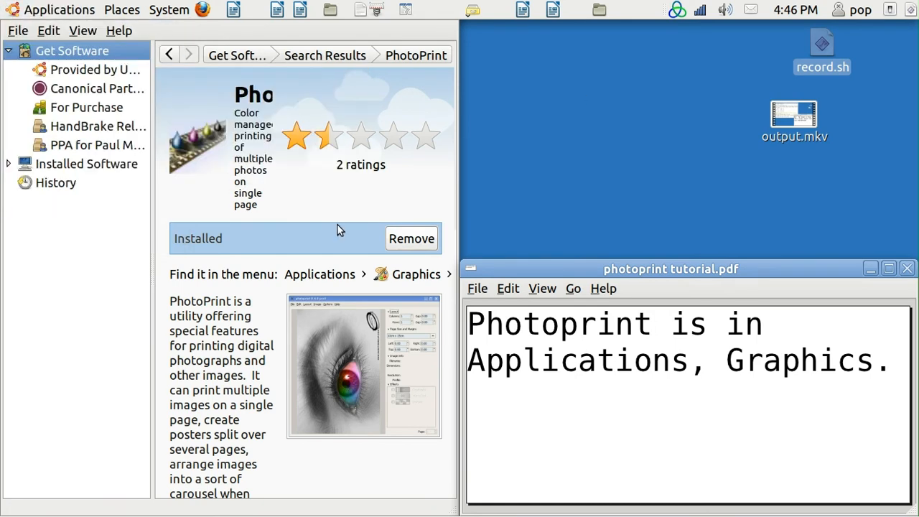
- Review PhotoPrint's description, add-ons, details and user reviews, and return to the start of its information page
click(218, 315)
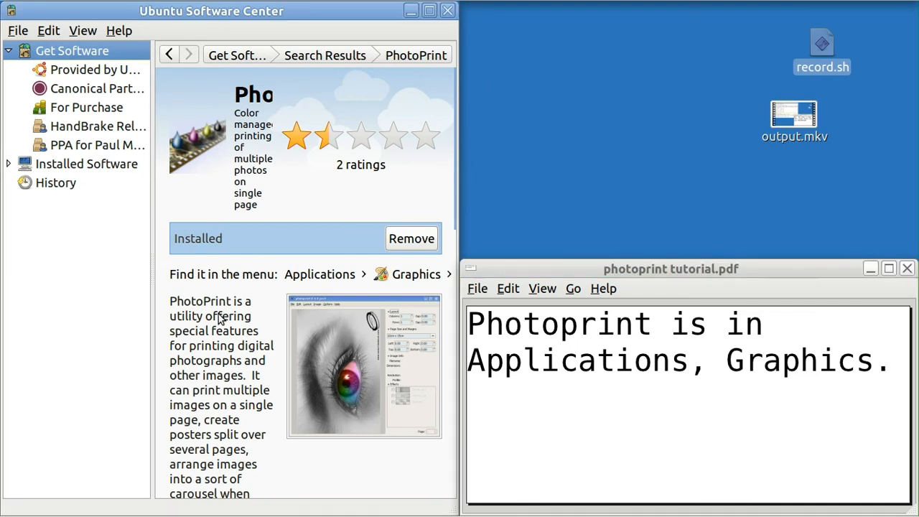
scroll(219, 319, down, 8)
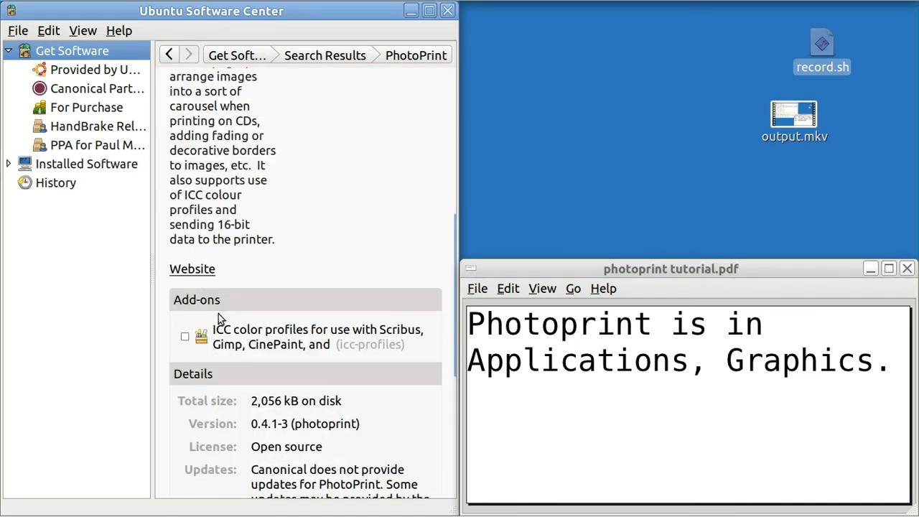
scroll(219, 314, down, 6)
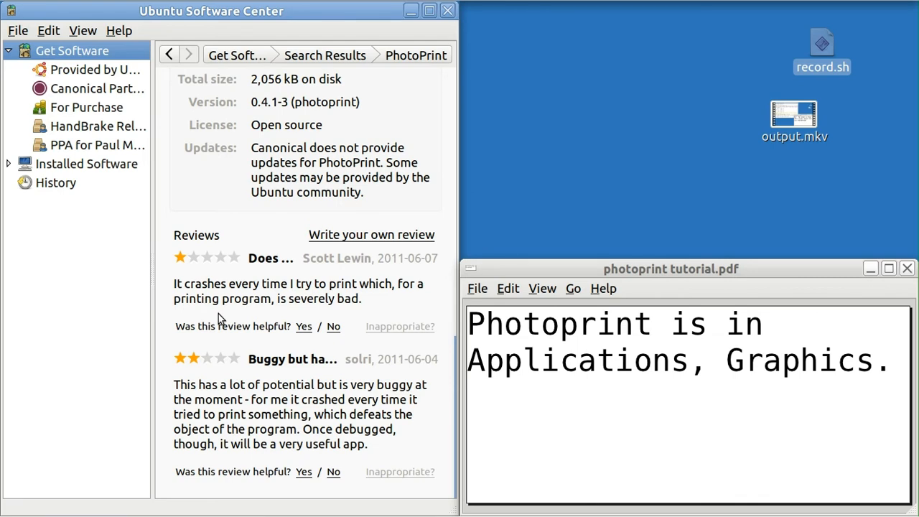
scroll(218, 314, up, 8)
scroll(218, 314, up, 7)
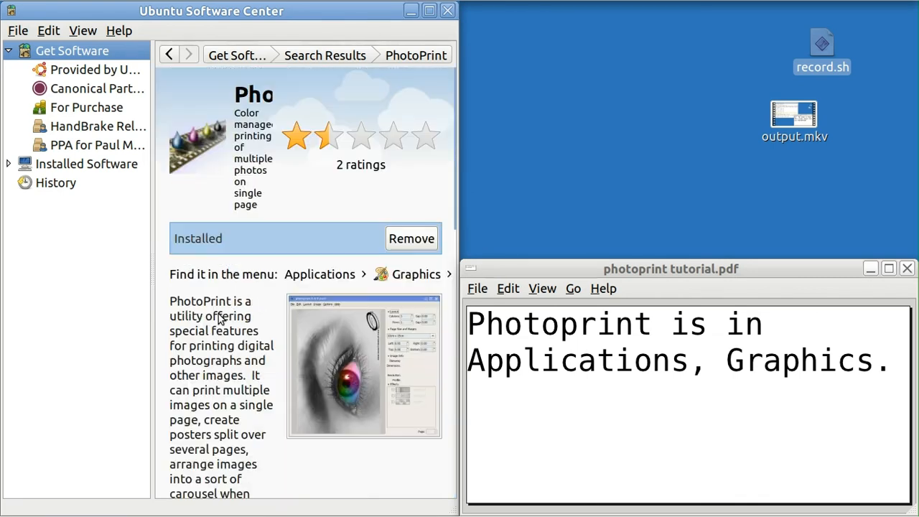
- Close the Ubuntu Software Center and page the tutorial PDF forward to the note about trying a spreadsheet
click(569, 273)
key(Page_Down)
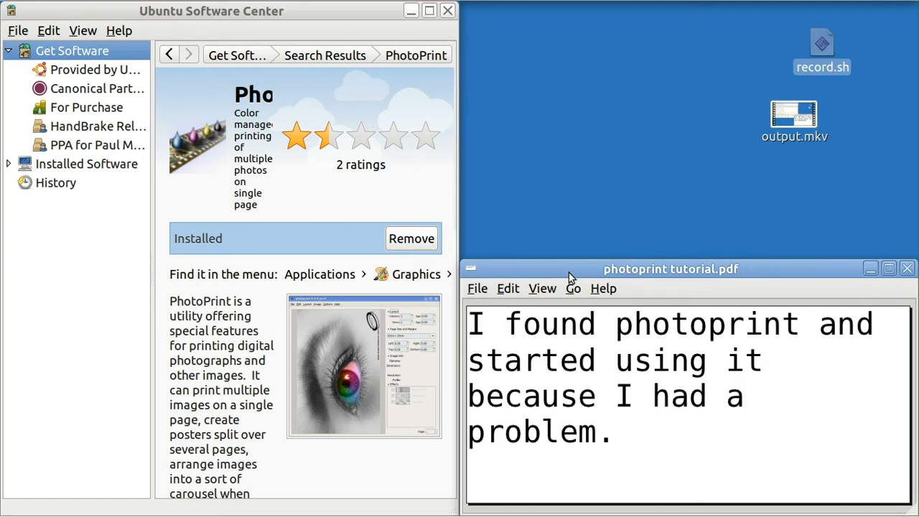
click(447, 12)
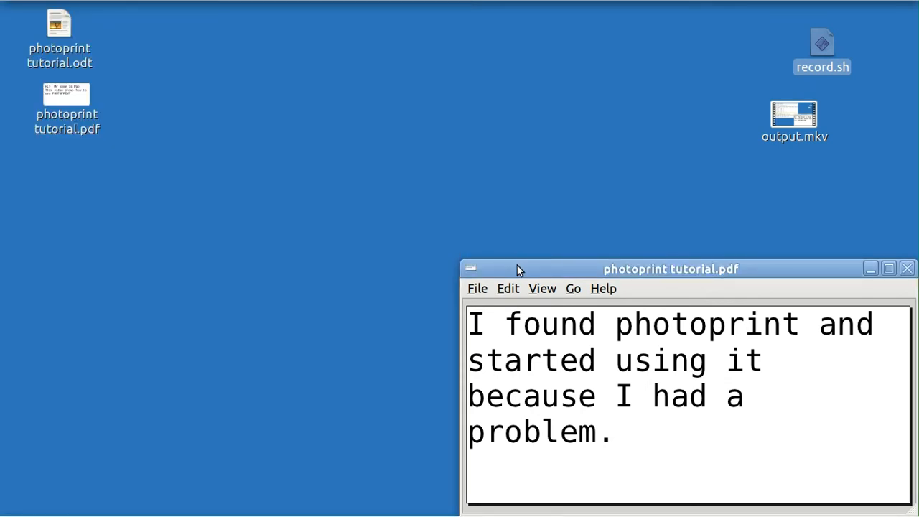
key(Page_Down)
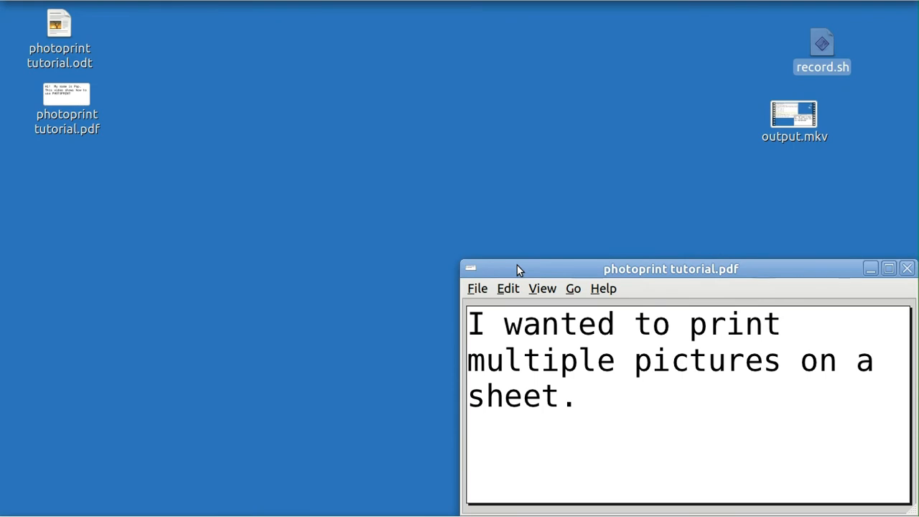
key(Page_Down)
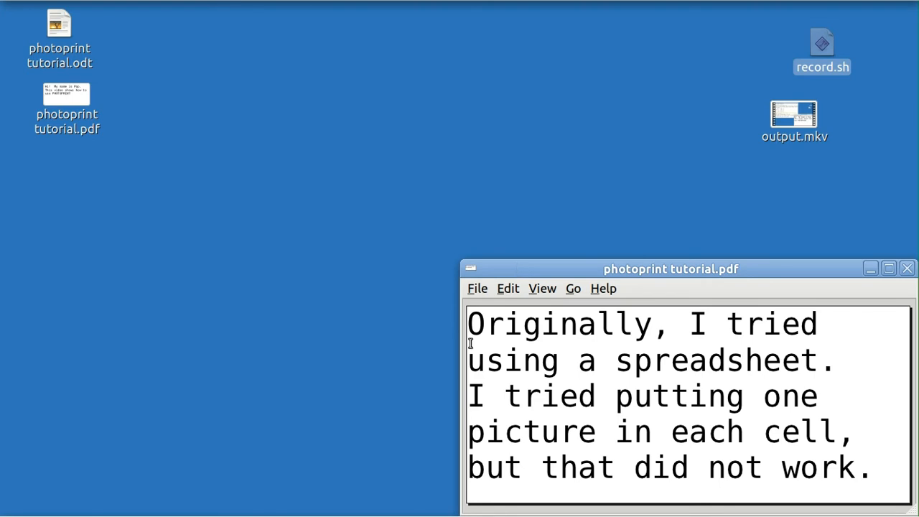
mouse_move(454, 511)
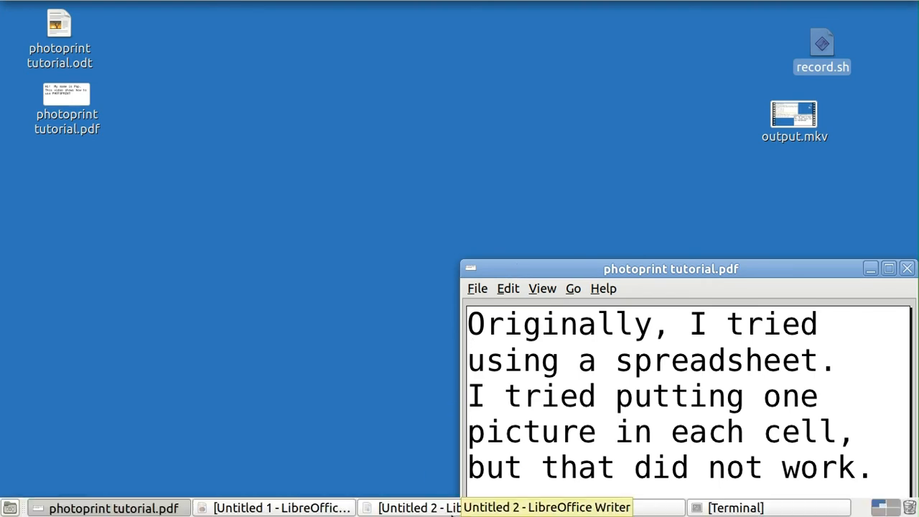
click(334, 508)
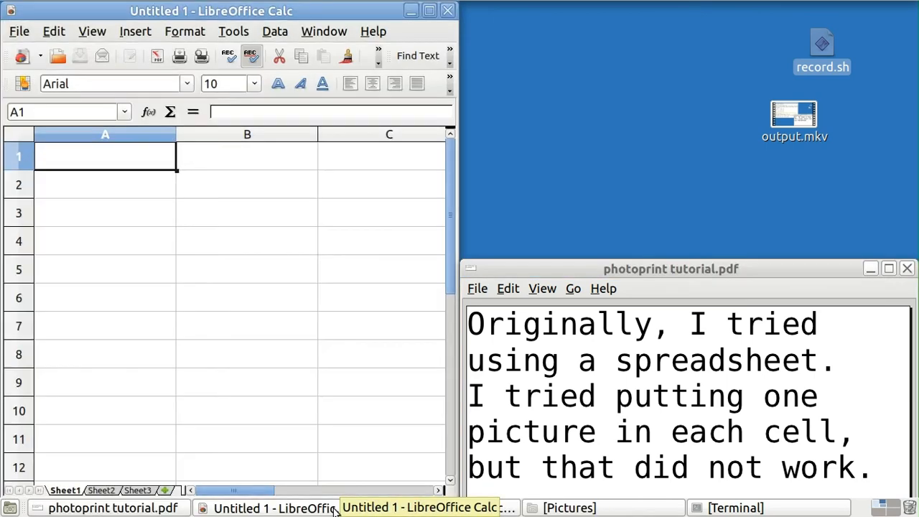
click(563, 507)
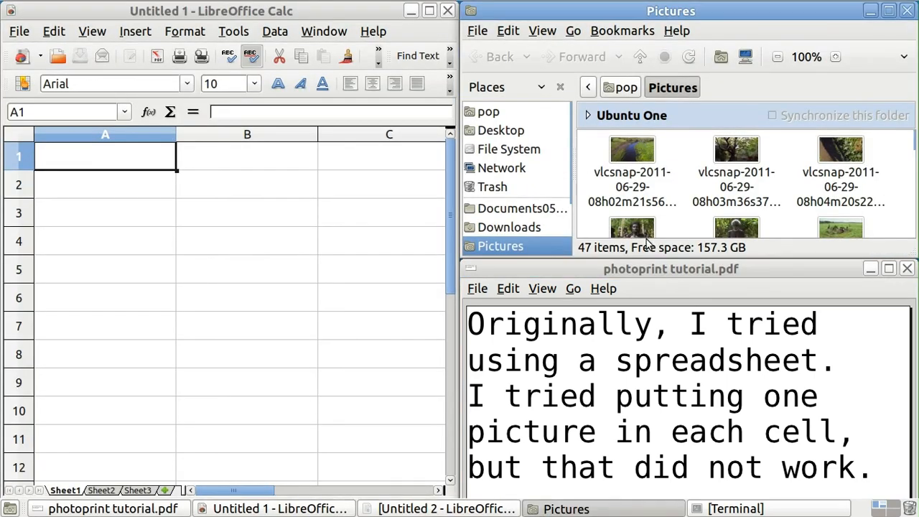
drag(623, 143, 192, 210)
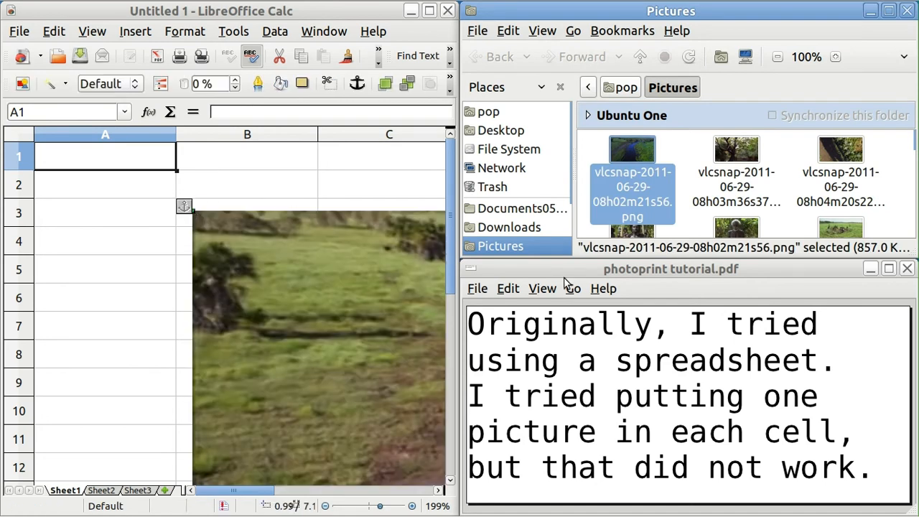
- Page the tutorial PDF forward two pages to the note about importing pictures into Writer
click(568, 286)
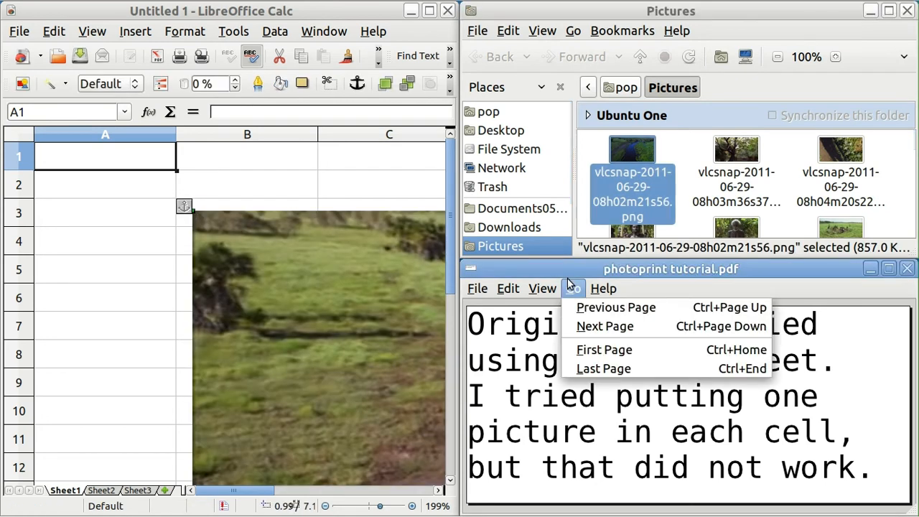
click(555, 268)
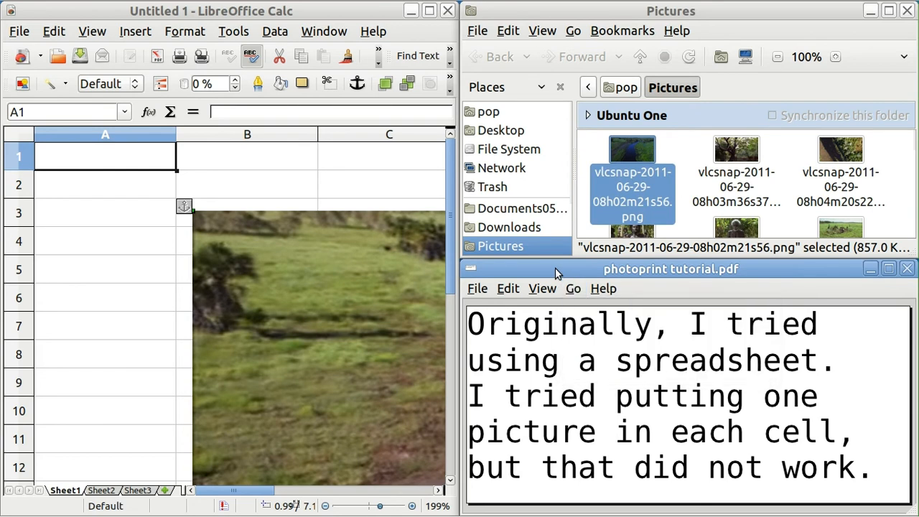
key(Page_Down)
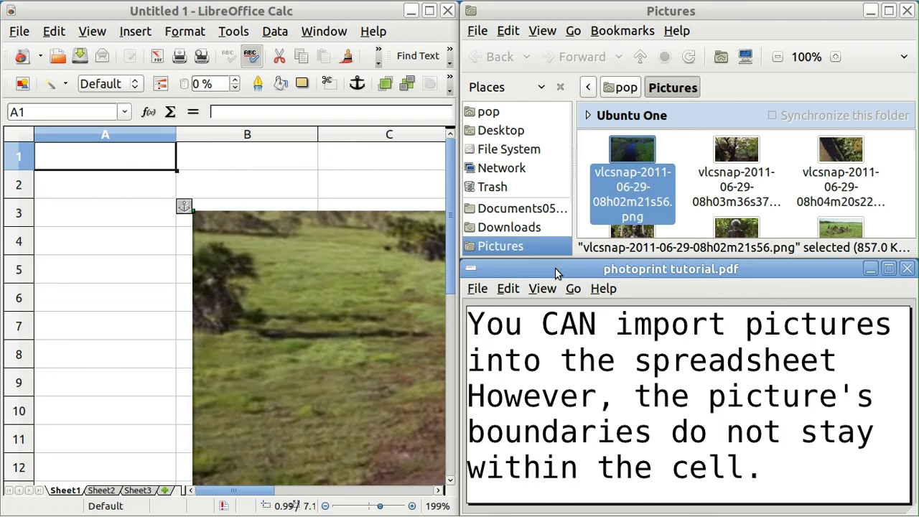
key(Page_Down)
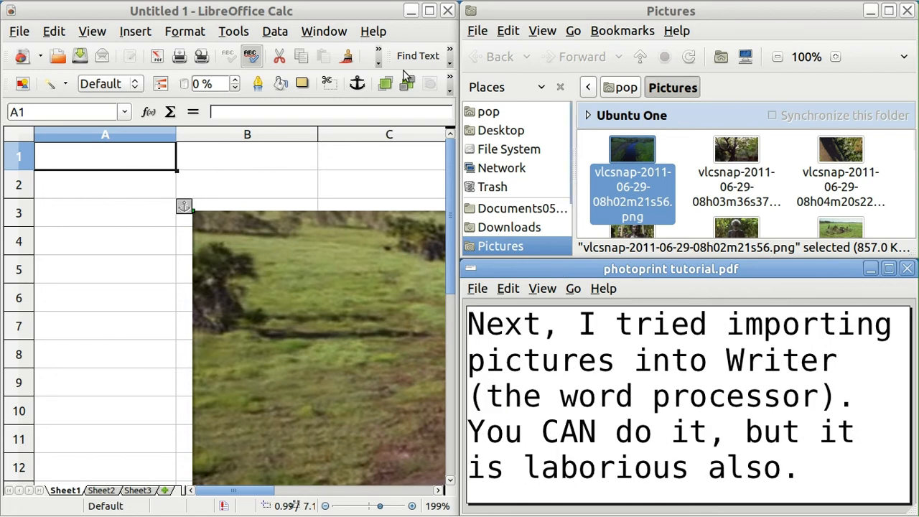
- Close the Untitled 1 Calc spreadsheet and discard its changes
click(447, 10)
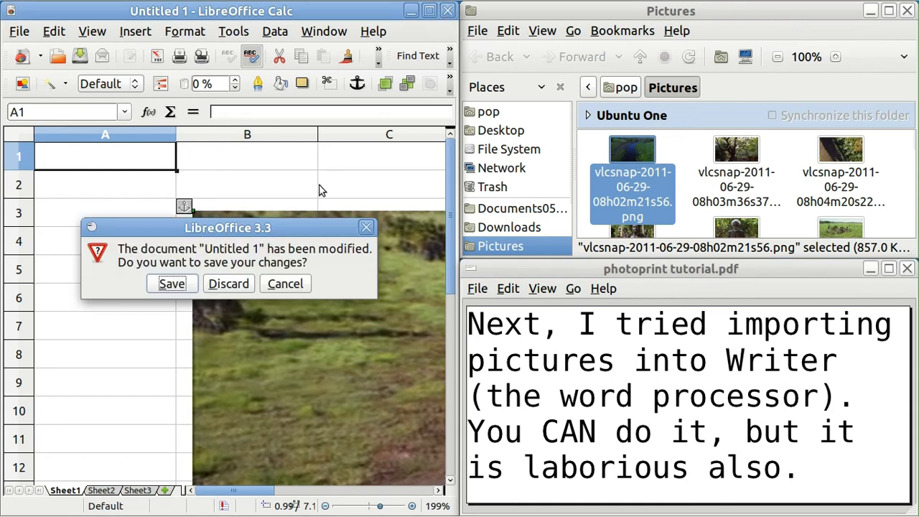
click(229, 287)
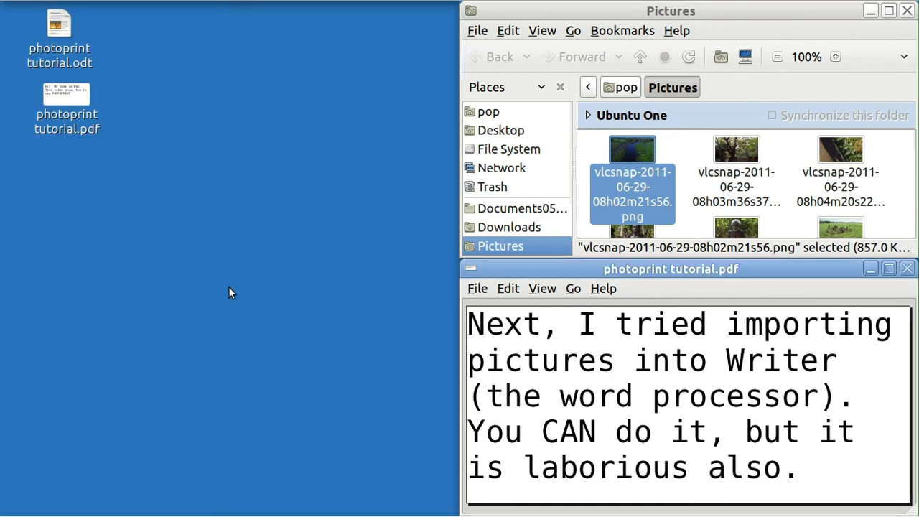
mouse_move(424, 512)
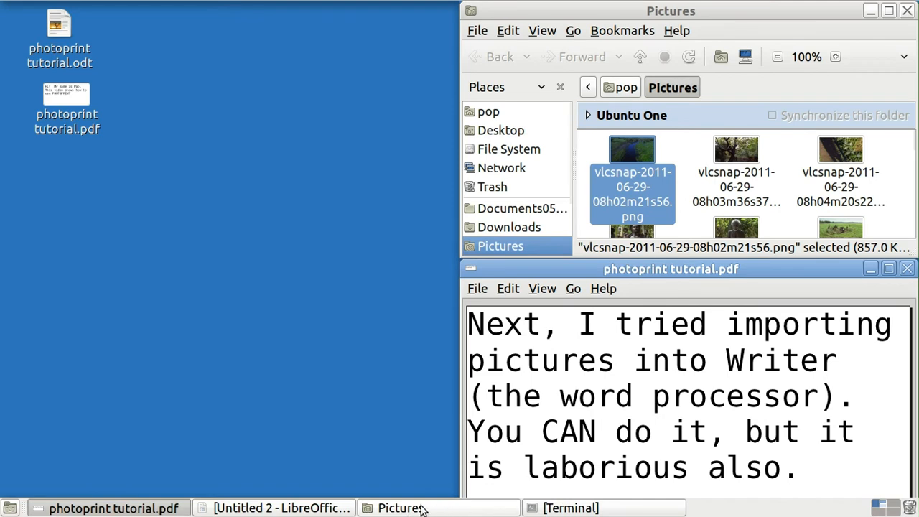
click(335, 510)
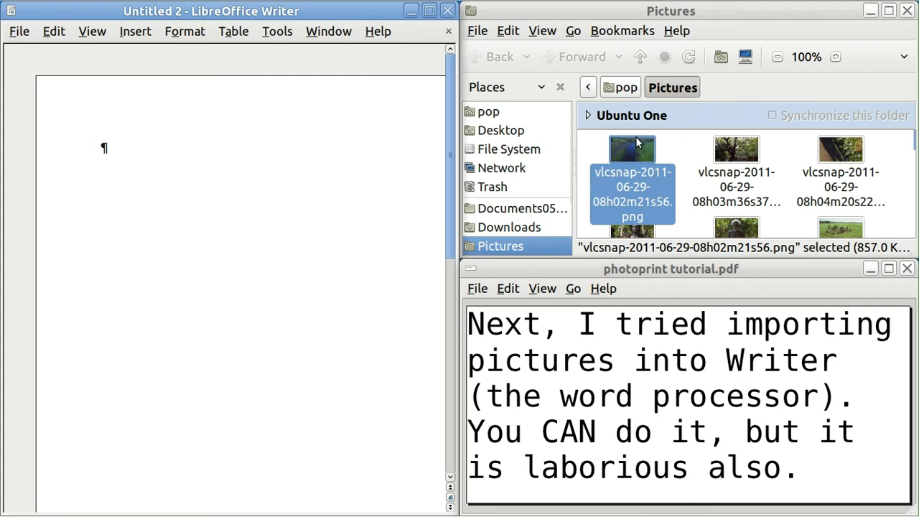
drag(636, 143, 207, 179)
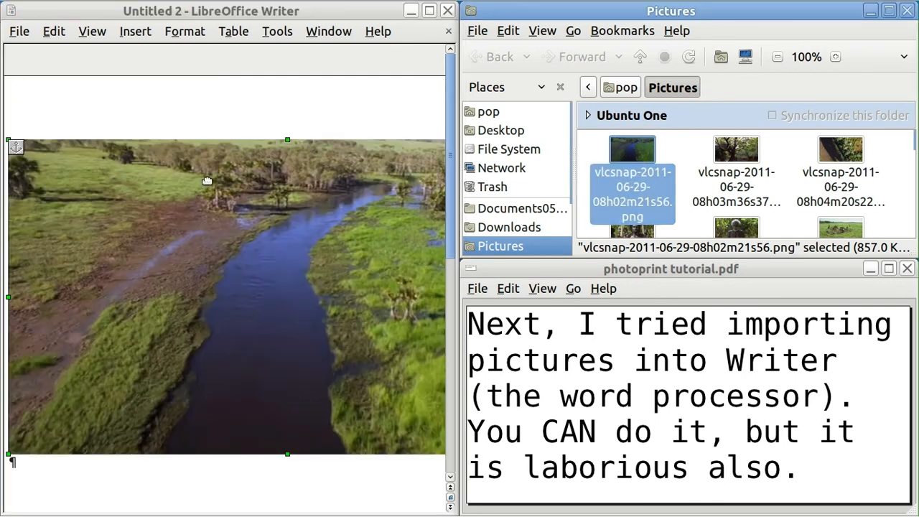
- Page the tutorial PDF forward to the note about finding Photoprint, and close the Untitled 2 Writer document, discarding its changes
click(534, 360)
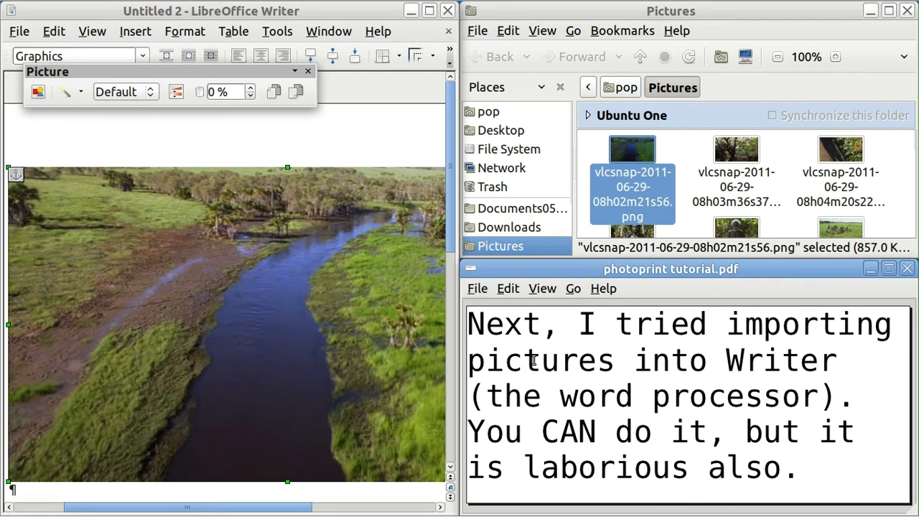
key(Page_Down)
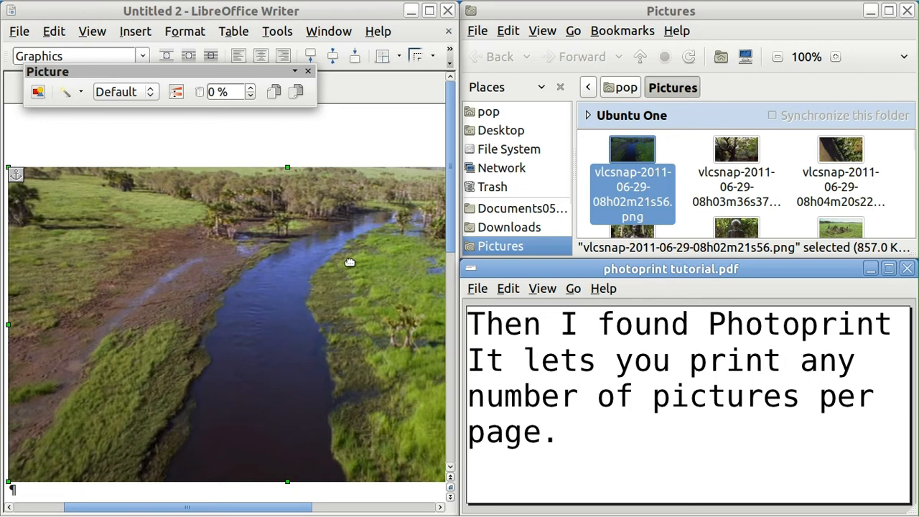
click(308, 73)
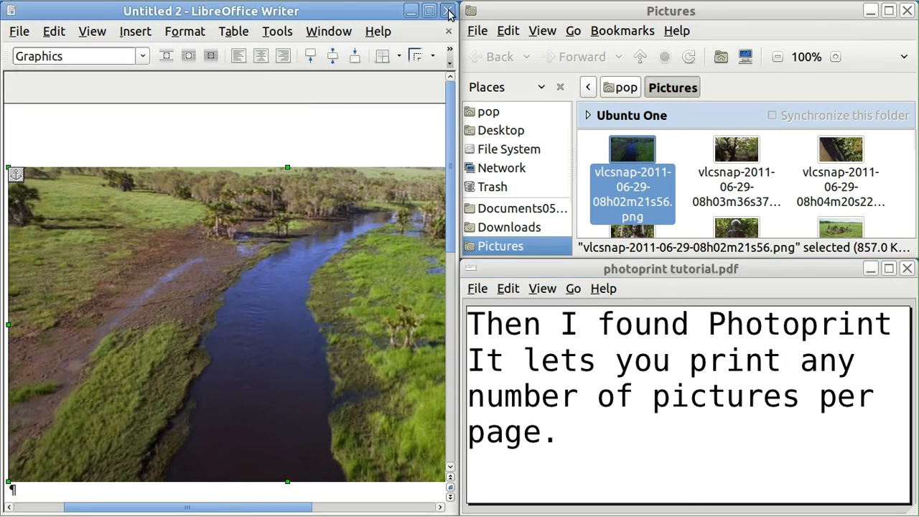
click(448, 13)
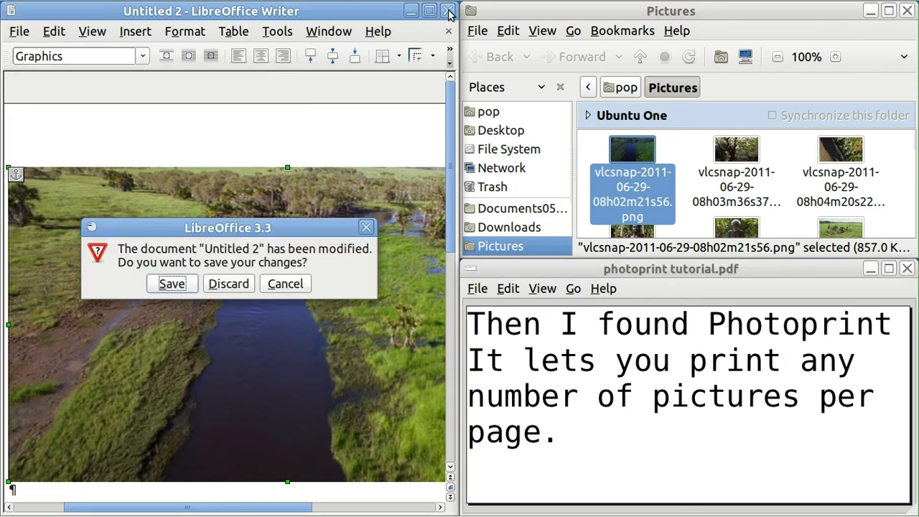
click(234, 285)
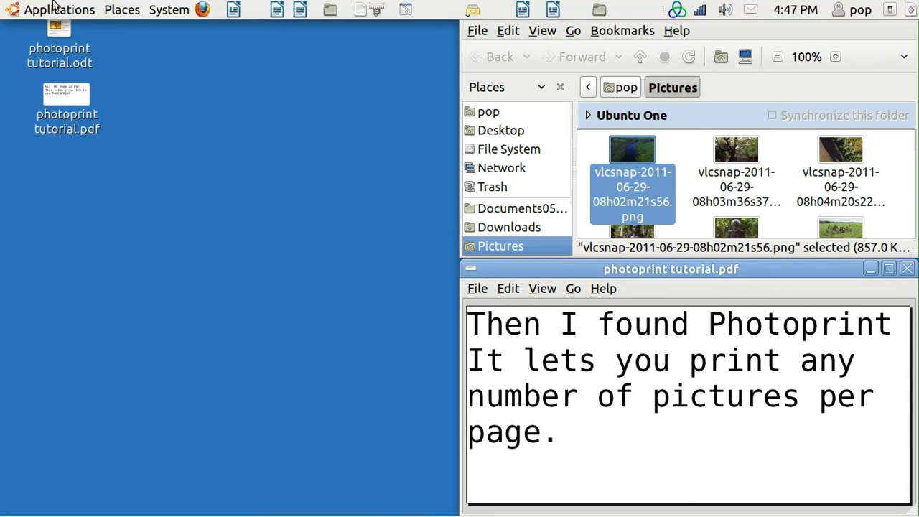
- Launch PhotoPrint and page the tutorial PDF forward two pages to the note about the gap between pictures
click(55, 8)
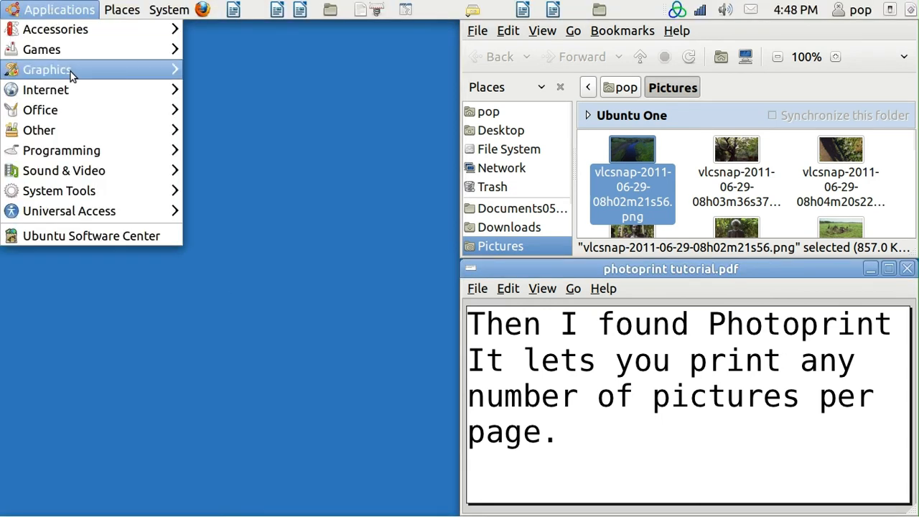
mouse_move(74, 75)
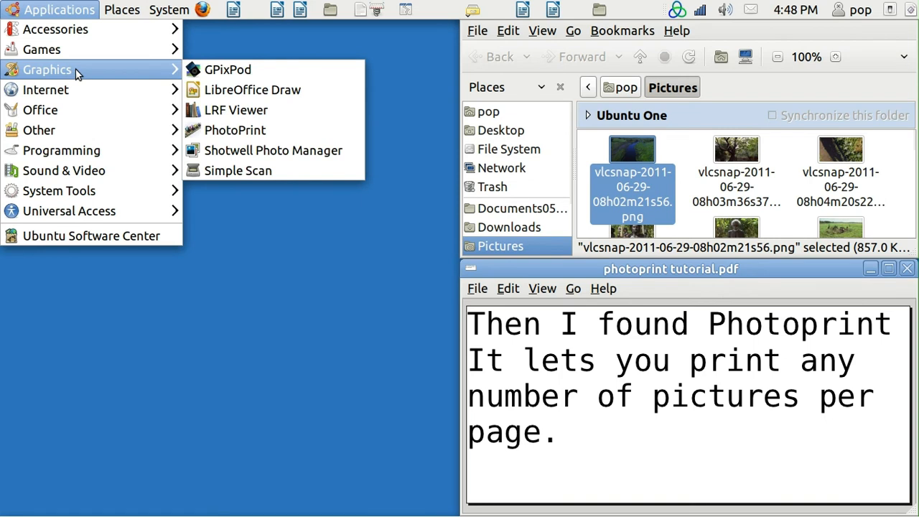
click(260, 134)
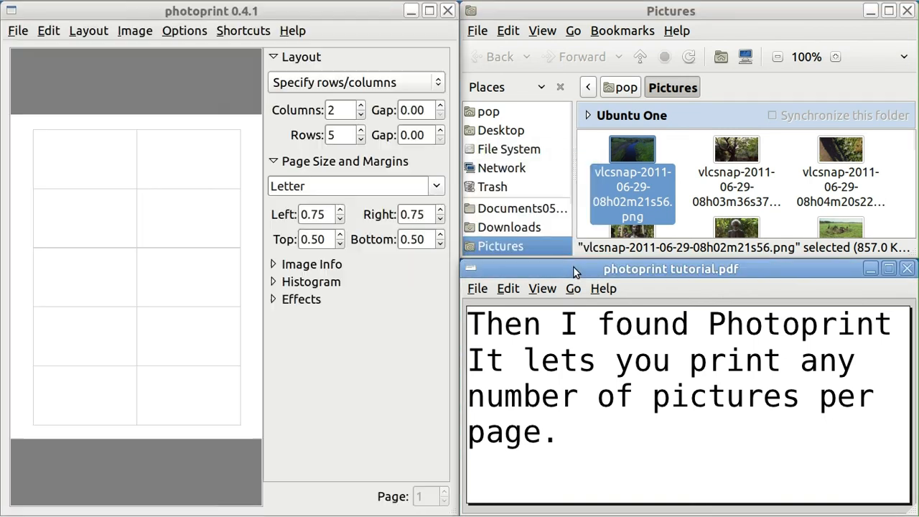
key(Page_Down)
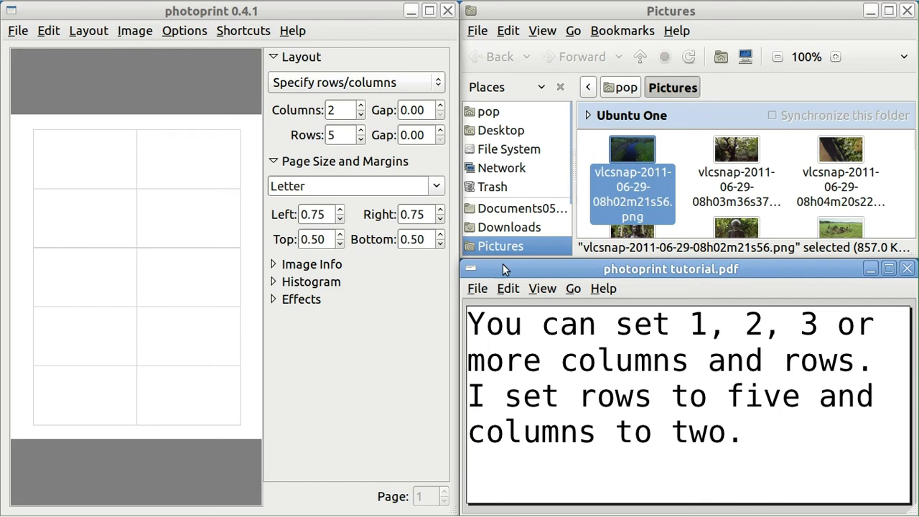
key(Page_Down)
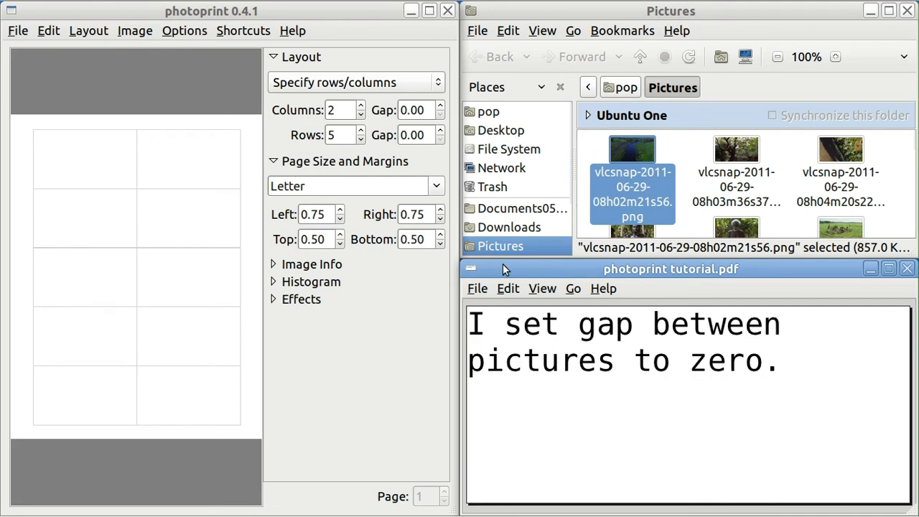
- Increase the gap between the layout's columns to 0.45
click(441, 106)
click(440, 106)
click(441, 106)
click(441, 106)
click(441, 106)
click(441, 106)
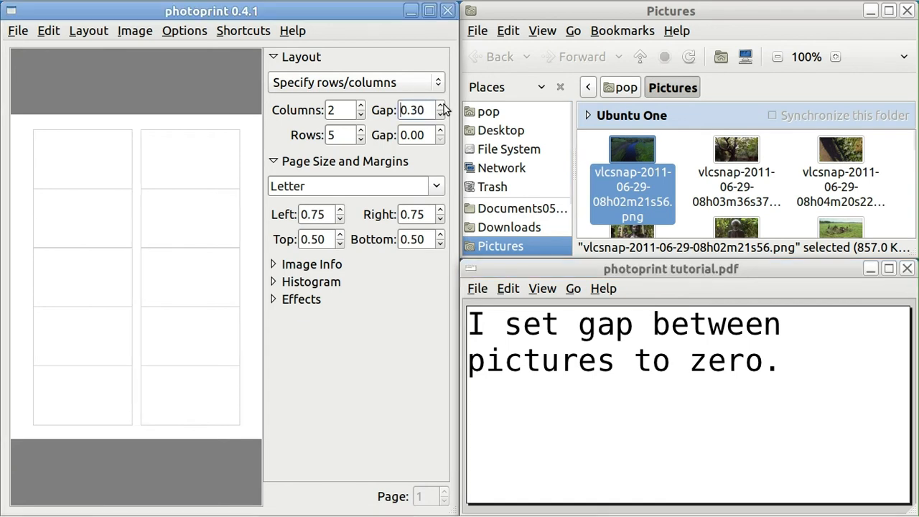
click(441, 107)
click(441, 106)
click(440, 106)
- Increase the gap between the layout's rows to 0.40
click(441, 132)
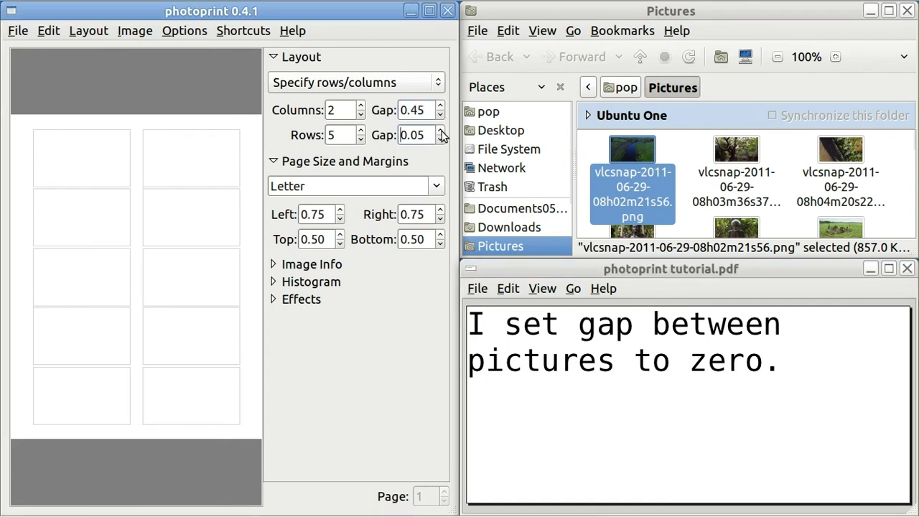
click(441, 132)
click(440, 132)
click(441, 132)
click(441, 132)
click(441, 132)
click(441, 132)
click(441, 132)
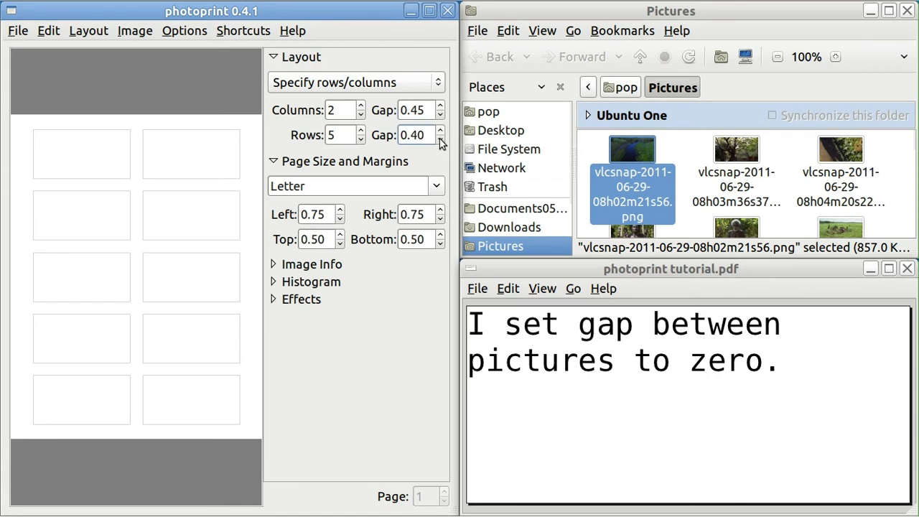
- Set the gap between the layout's rows to 0.00
click(441, 140)
click(440, 140)
click(441, 141)
click(440, 141)
click(440, 141)
click(441, 141)
click(440, 141)
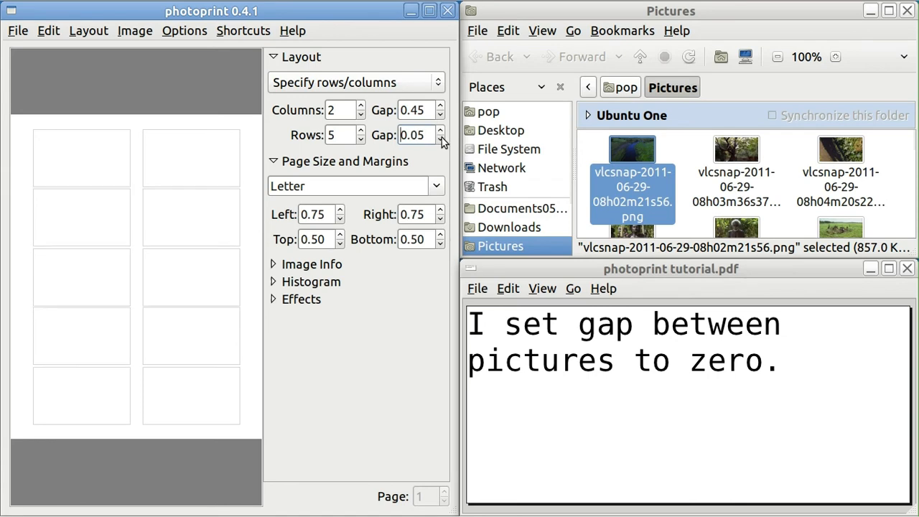
click(441, 141)
- Set the gap between the layout's columns to 0.00
click(441, 115)
click(441, 114)
click(441, 115)
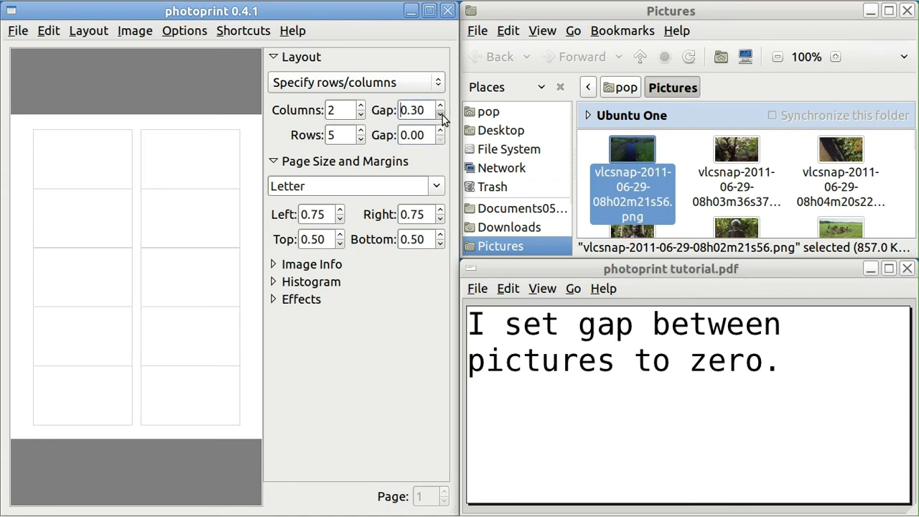
click(441, 115)
click(441, 115)
click(441, 115)
click(441, 115)
click(441, 115)
click(441, 115)
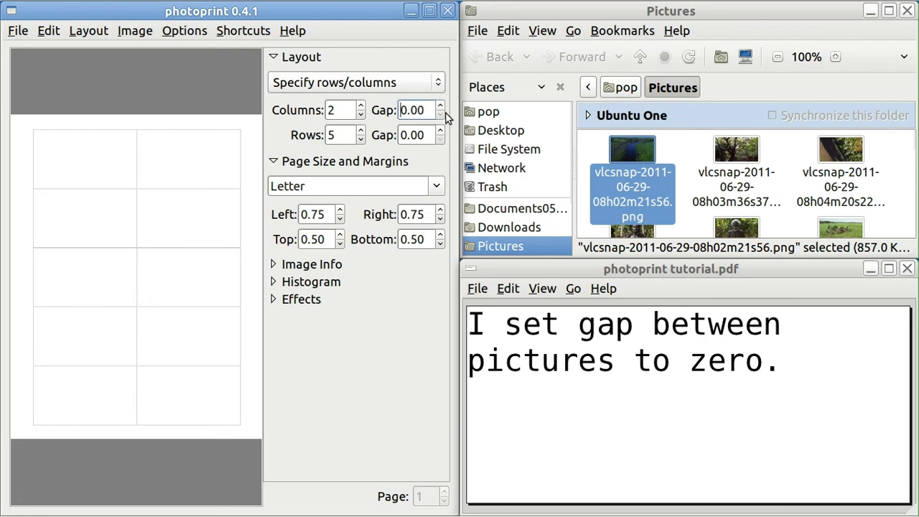
- Page the tutorial PDF forward to the paper size note and check the available page sizes in PhotoPrint without changing the selection
click(571, 268)
key(Page_Down)
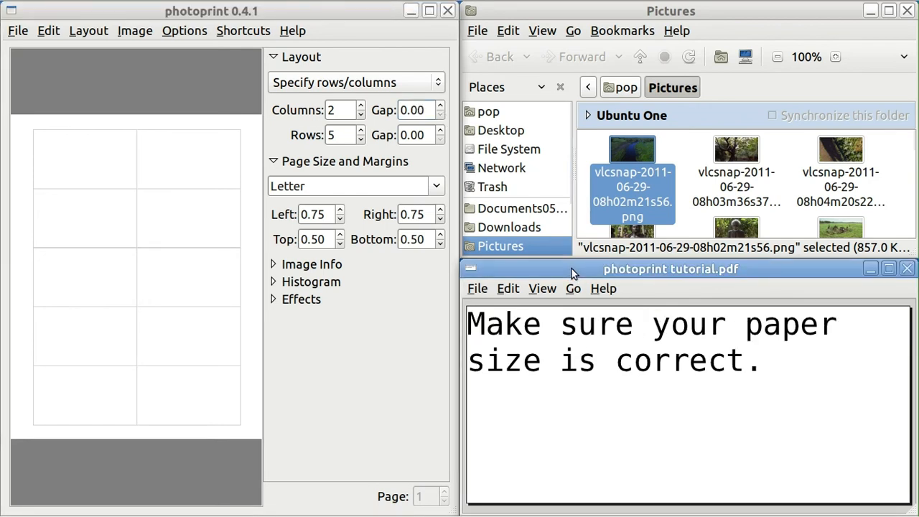
click(438, 186)
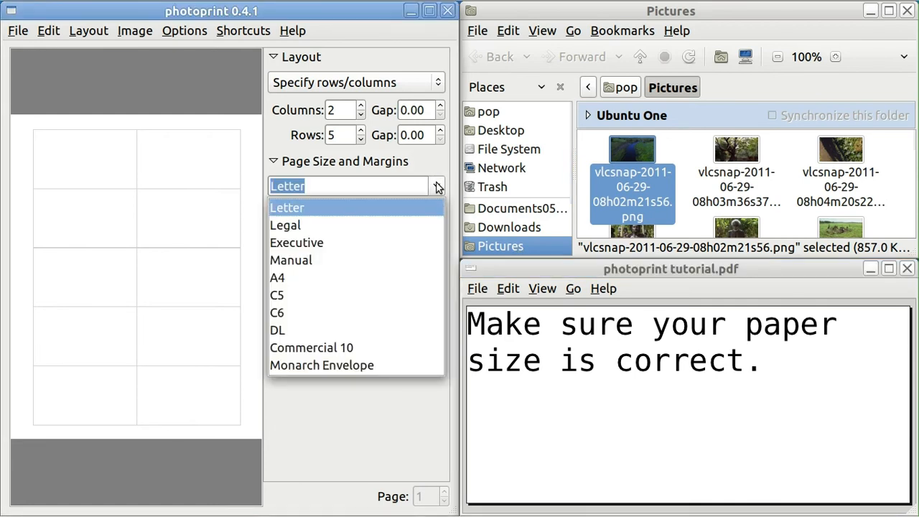
click(438, 186)
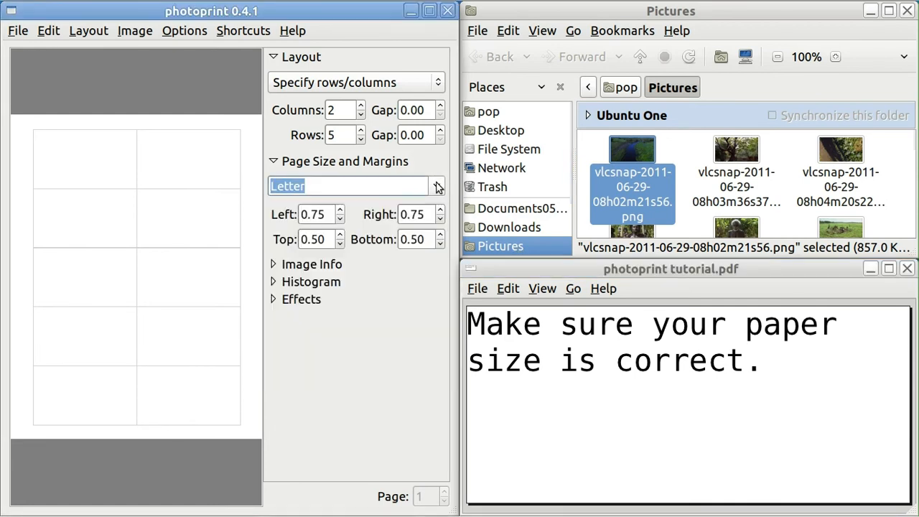
- Page the tutorial PDF forward two pages to the note about setting the units to inches
click(526, 270)
key(Page_Down)
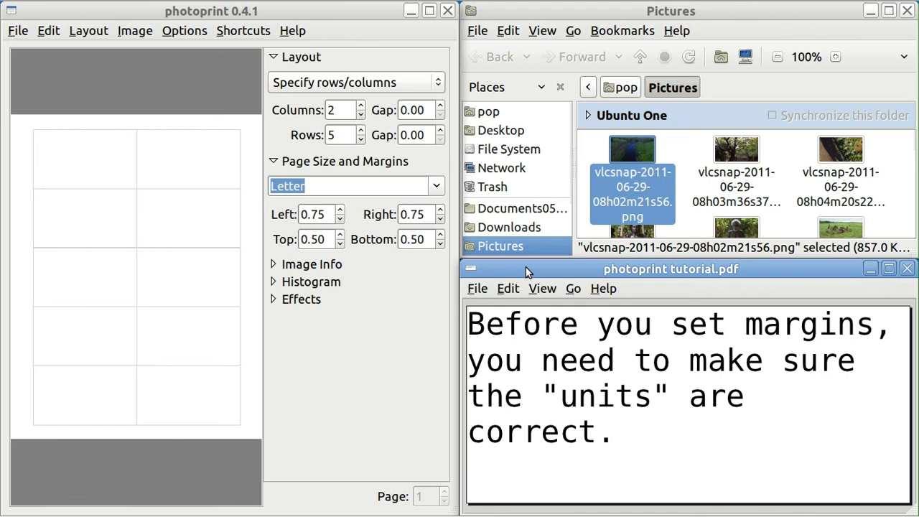
key(Page_Down)
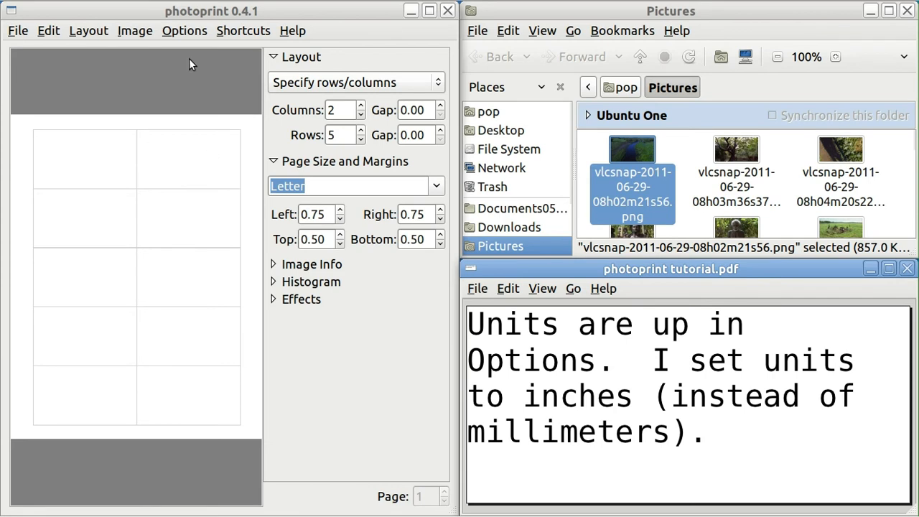
- Check the measurement unit choices in PhotoPrint's Units settings and close the dialog without changing them
click(183, 32)
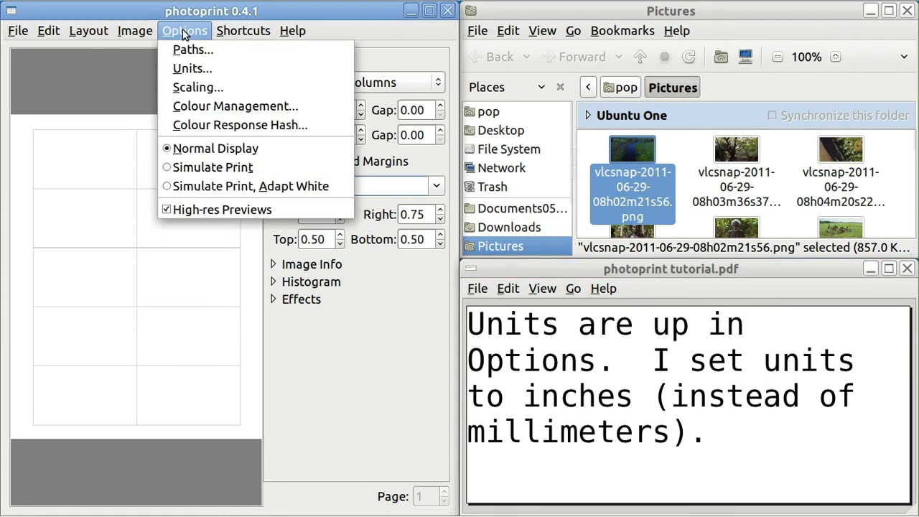
click(197, 69)
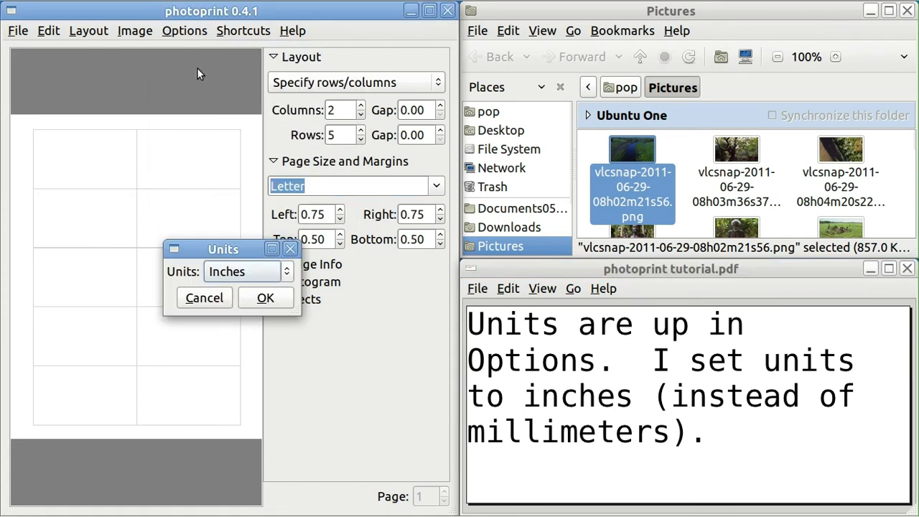
click(287, 272)
click(290, 273)
click(291, 249)
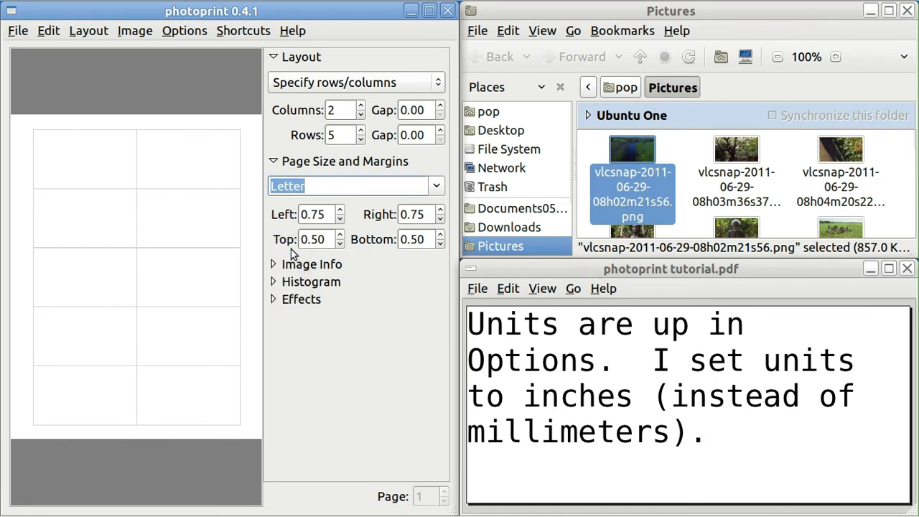
- Page the tutorial PDF forward through the margin and business card notes to the one about adding photos to the grid
click(526, 372)
key(Page_Down)
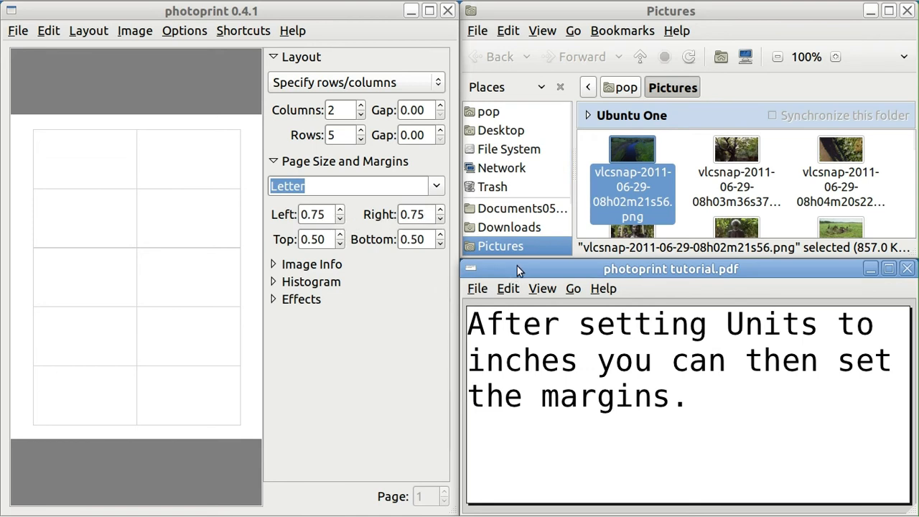
key(Page_Down)
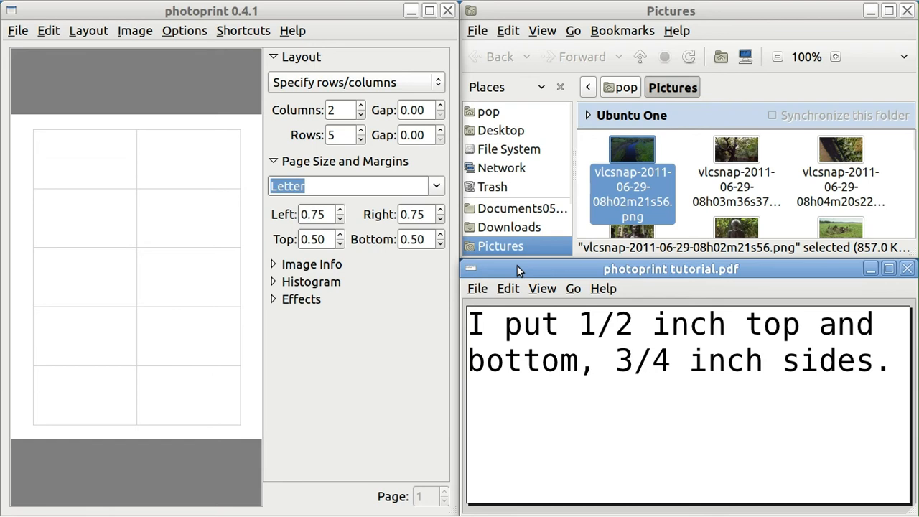
key(Page_Down)
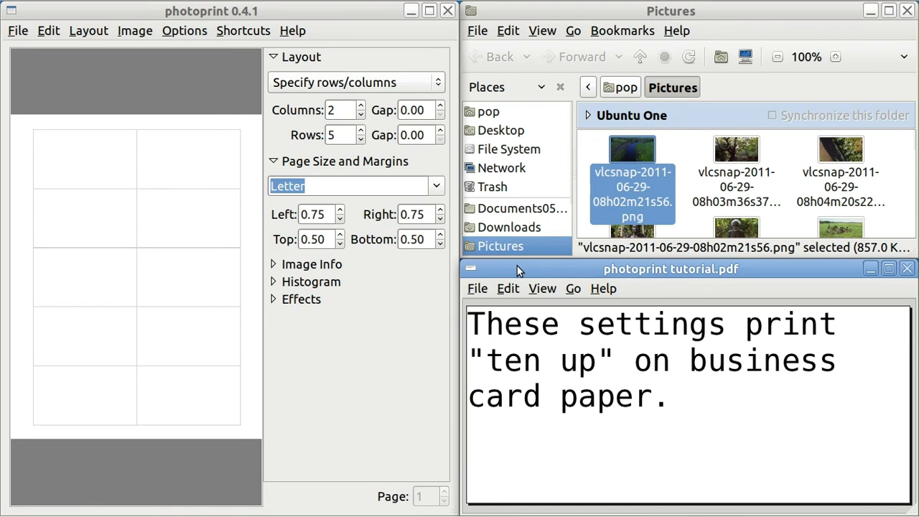
key(Page_Down)
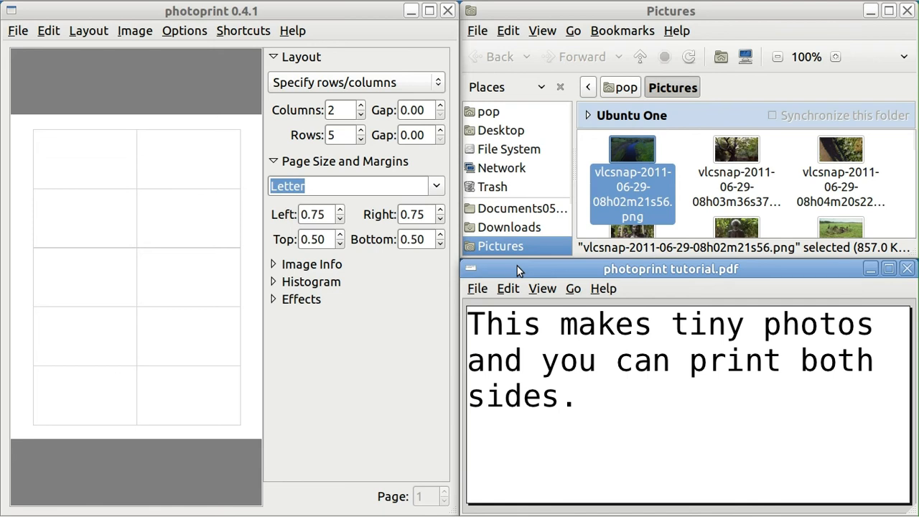
key(Page_Down)
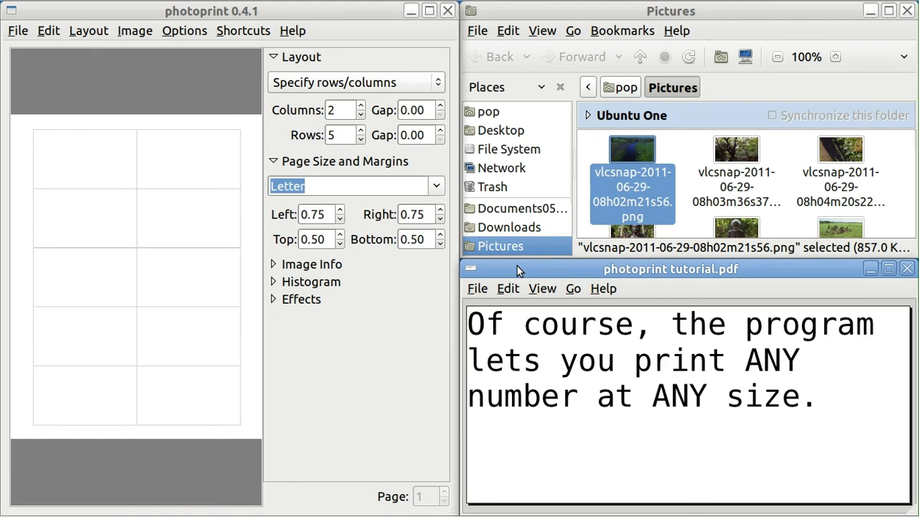
key(Page_Down)
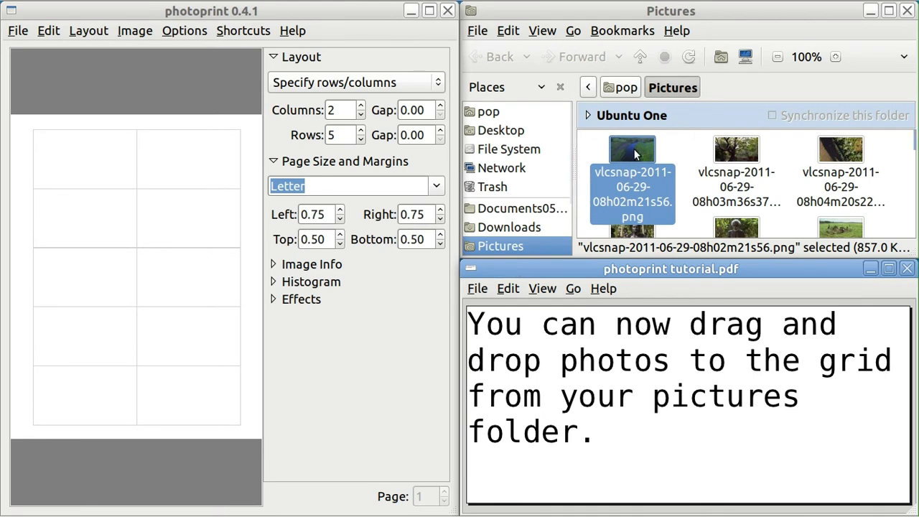
drag(634, 148, 112, 167)
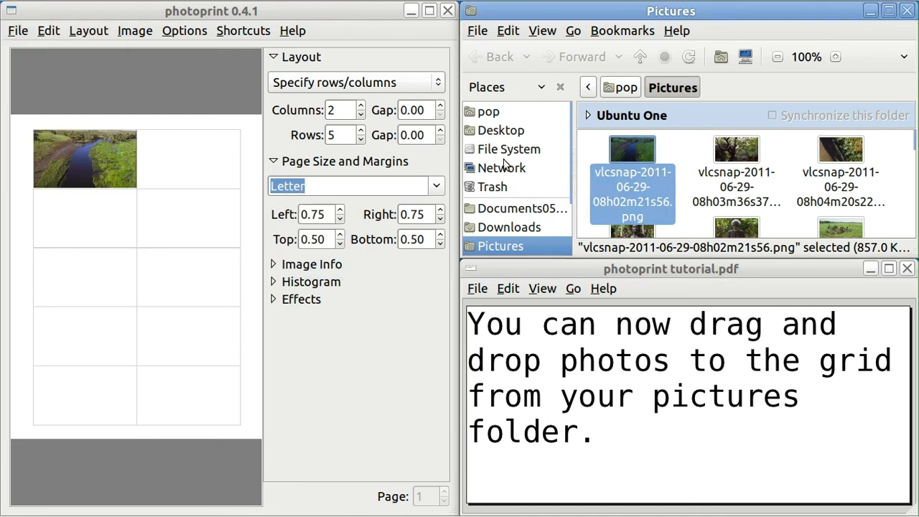
click(577, 268)
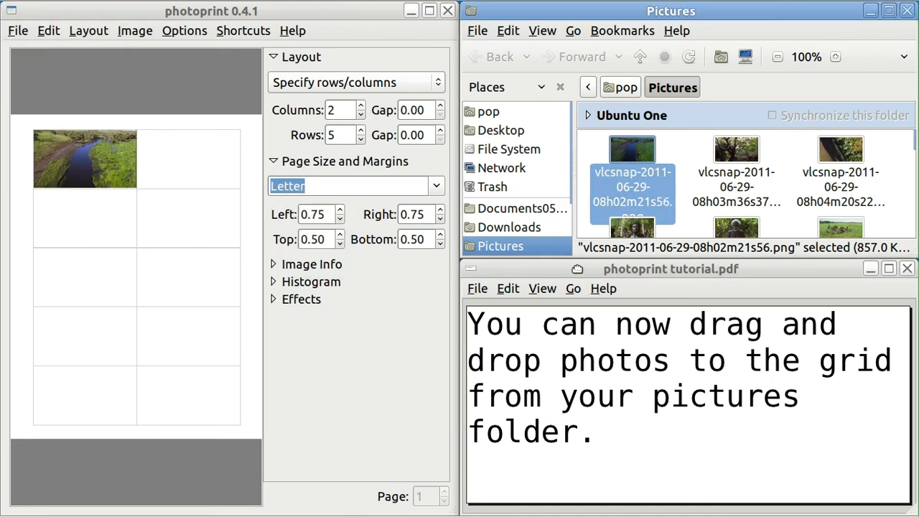
key(Page_Down)
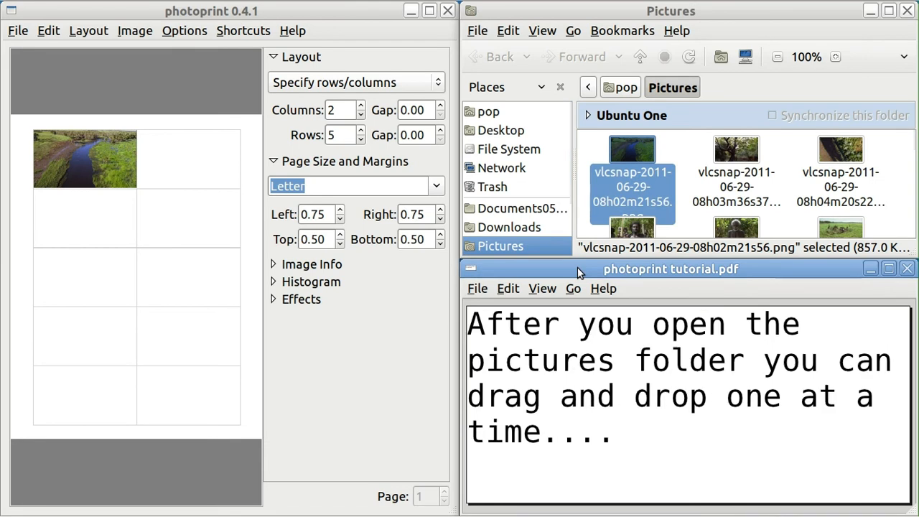
key(Page_Down)
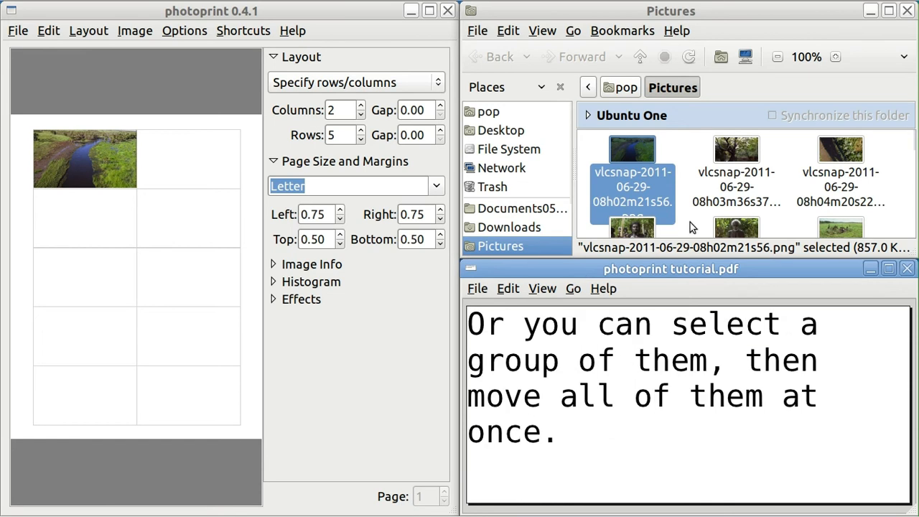
- Select the 08h03m36s37 and 08h04m20s220 snapshots together in the Pictures folder and add both to the PhotoPrint grid
click(733, 140)
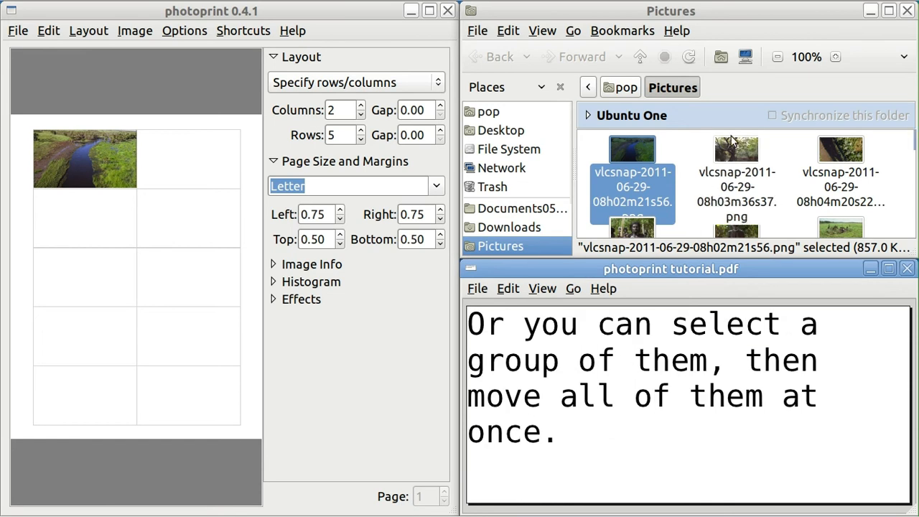
ctrl+click(841, 150)
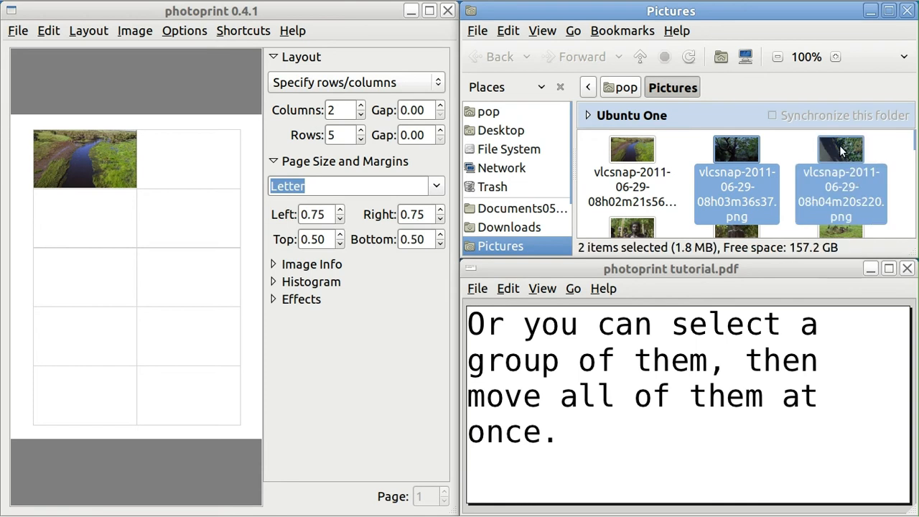
drag(841, 149, 186, 160)
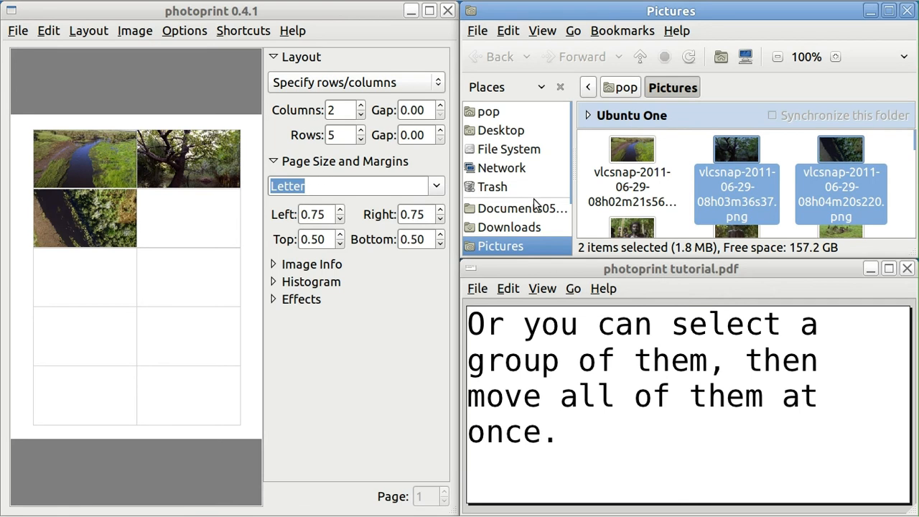
- Page the tutorial PDF forward three pages through the photo order and placement notes to the one about deleting photos
click(558, 270)
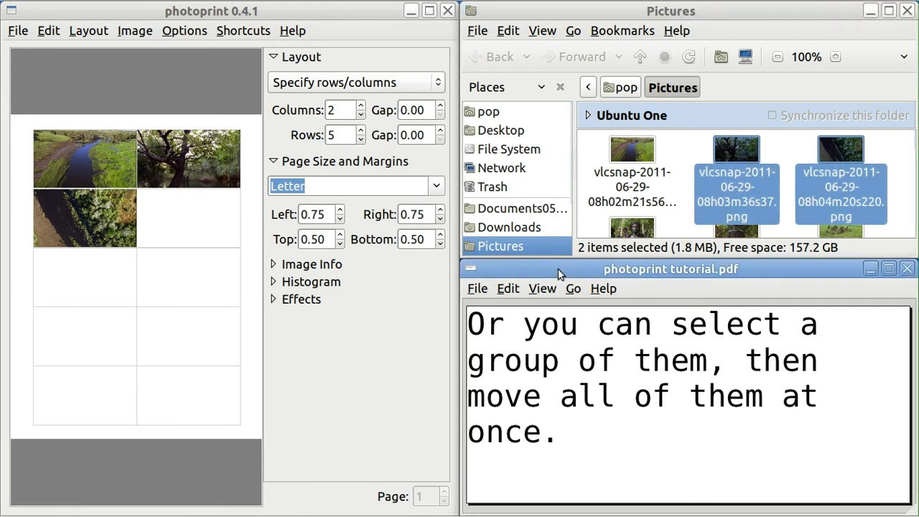
key(Page_Down)
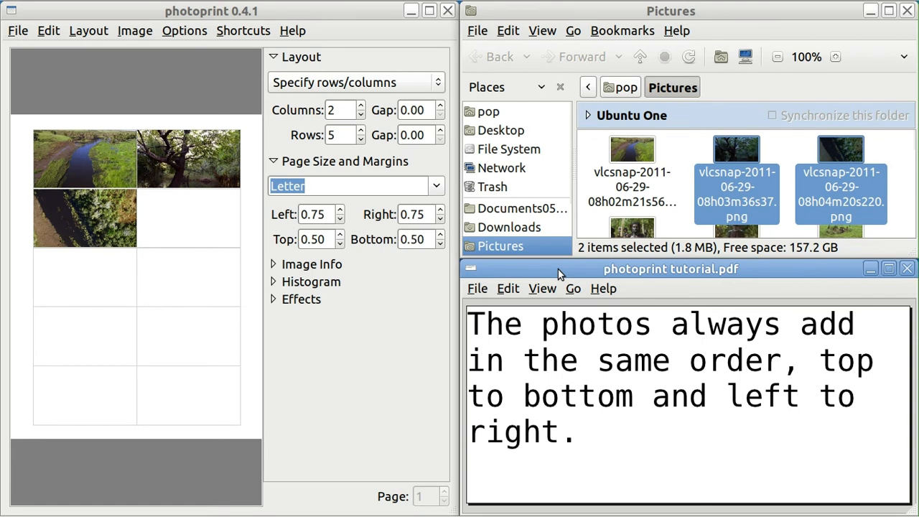
key(Page_Down)
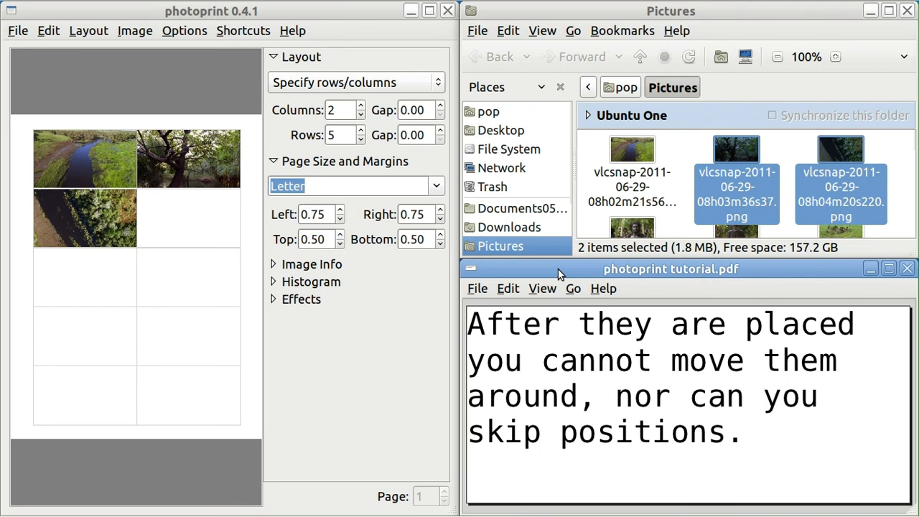
key(Page_Down)
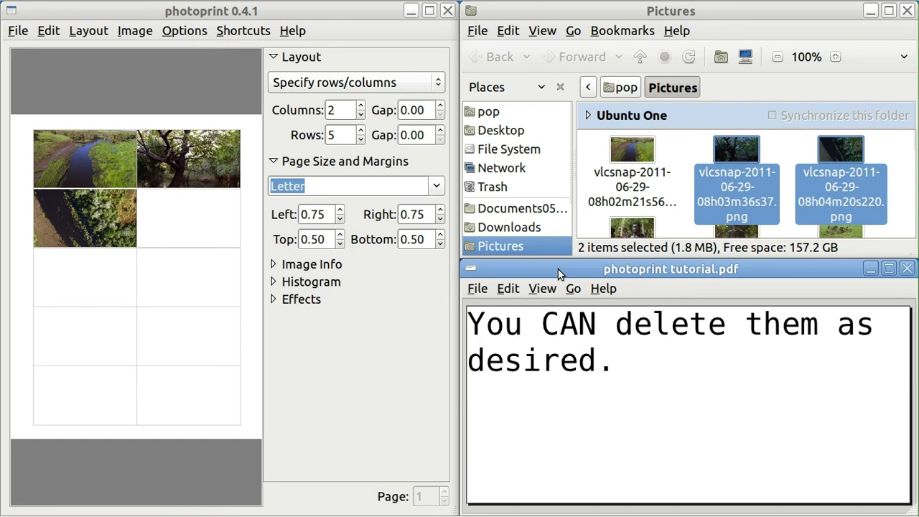
- Remove the tree photo and the foliage photo from the PhotoPrint grid, keeping only the river photo
click(165, 171)
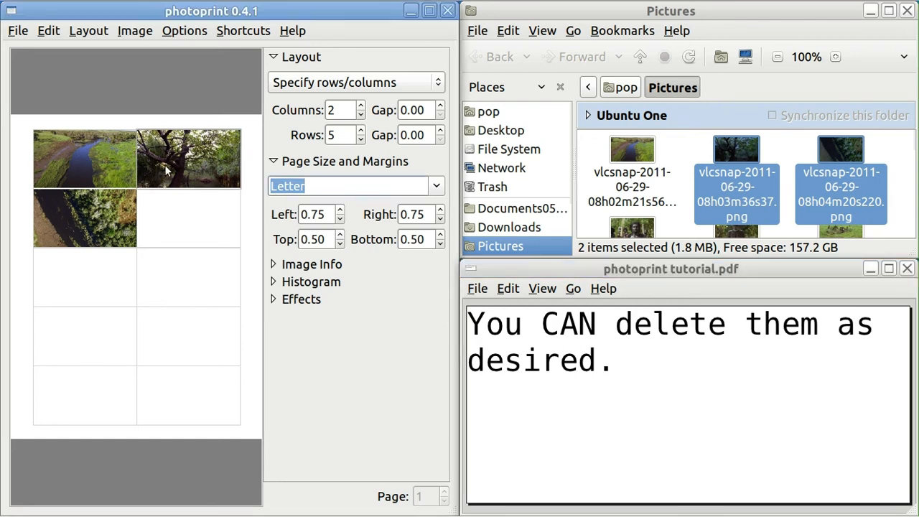
click(134, 32)
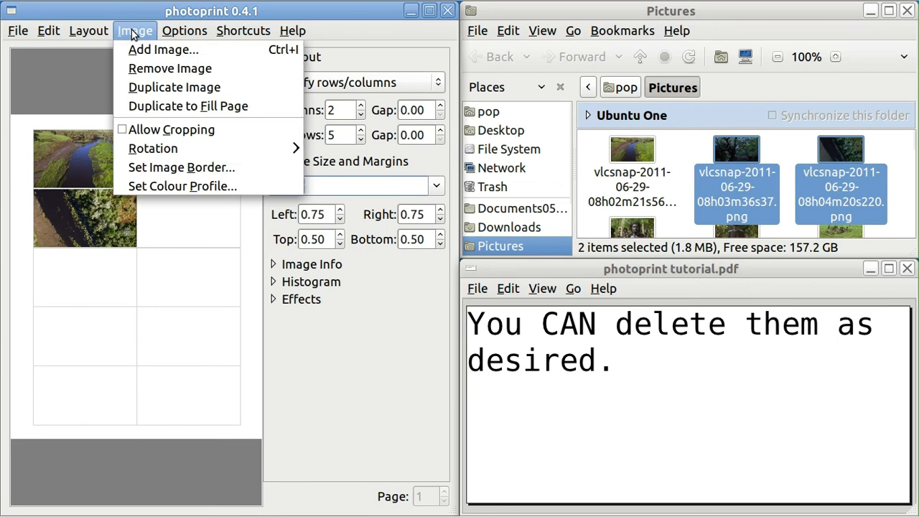
click(160, 70)
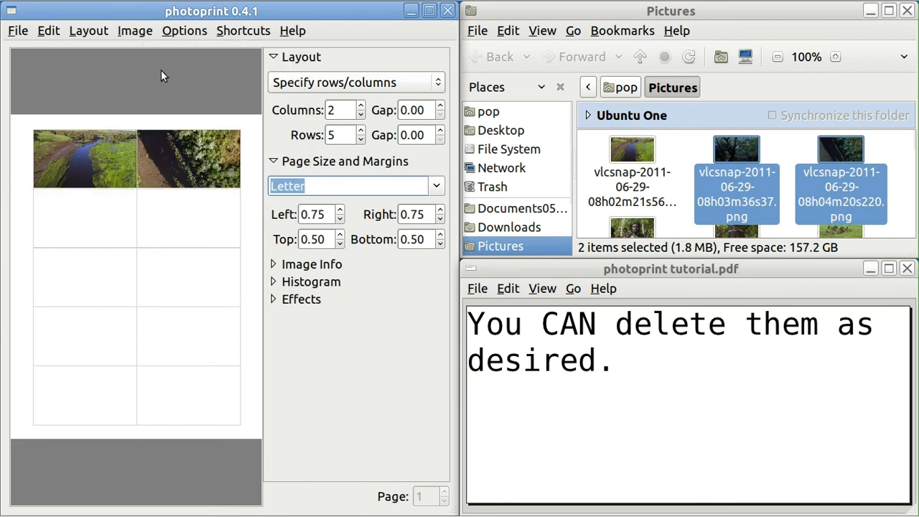
click(187, 150)
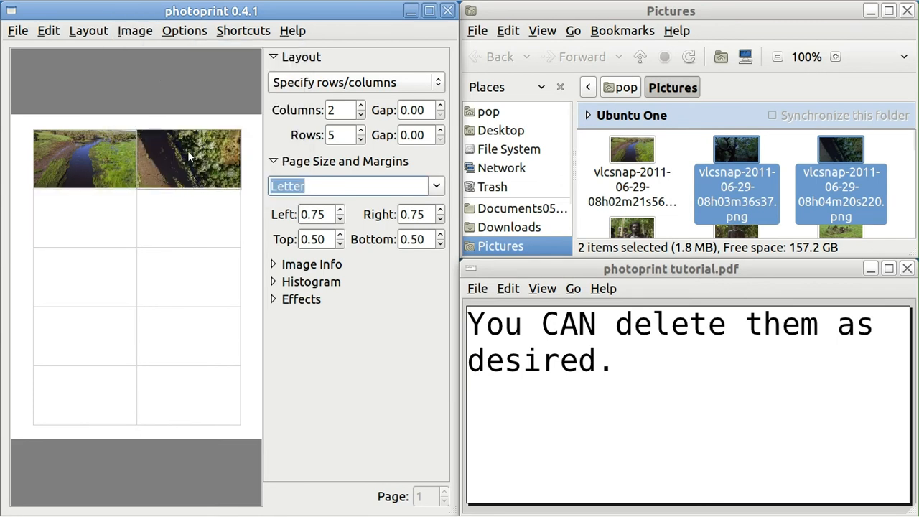
click(137, 32)
click(160, 70)
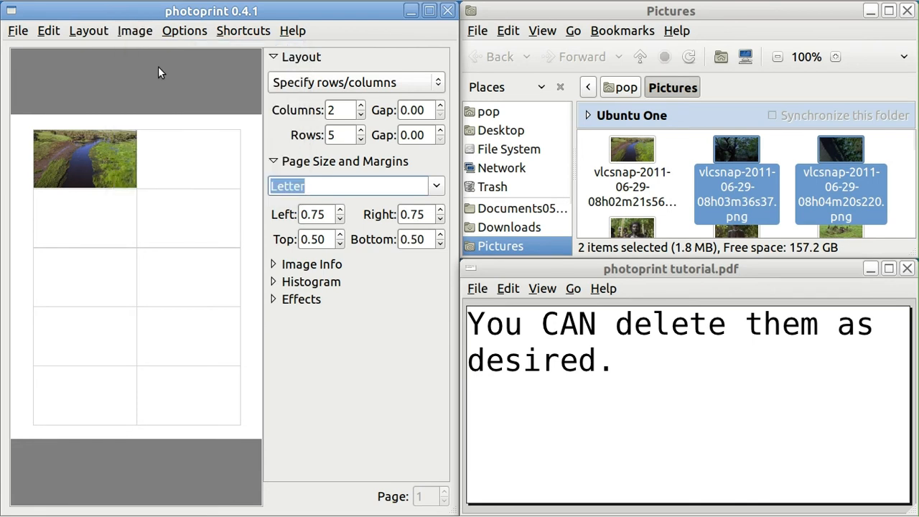
- Page the tutorial PDF forward three pages to the note about using PhotoPrint's own commands while the Nautilus window is open
click(534, 268)
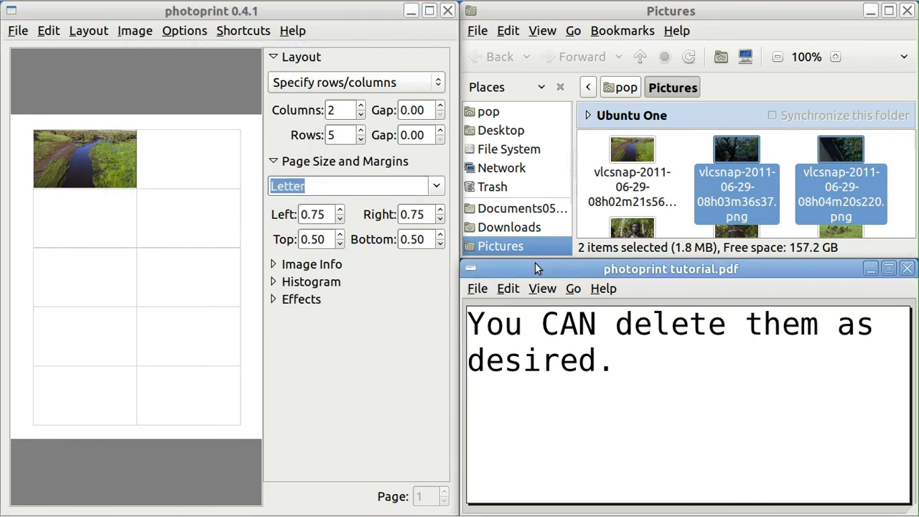
key(Page_Down)
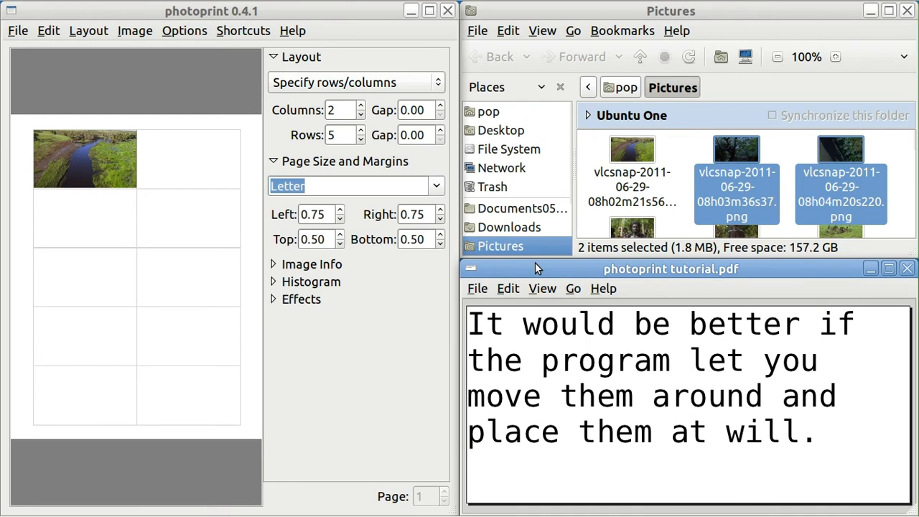
key(Page_Down)
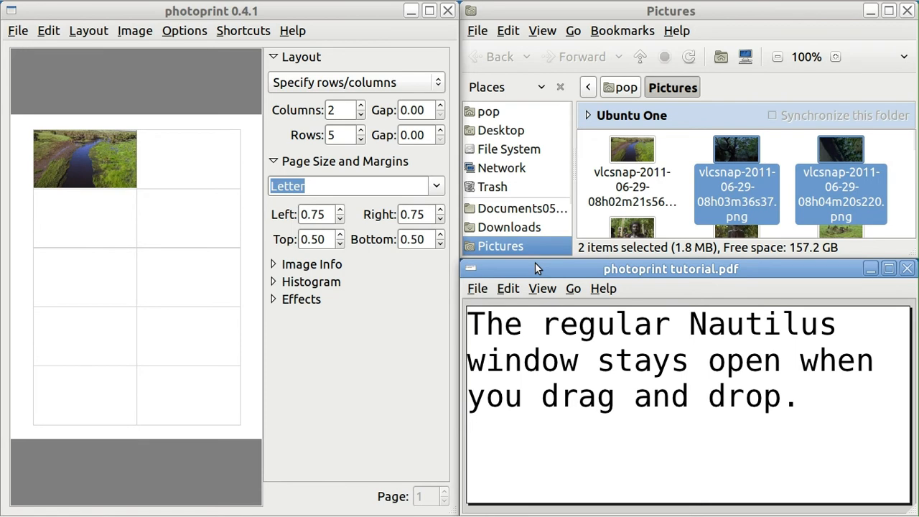
key(Page_Down)
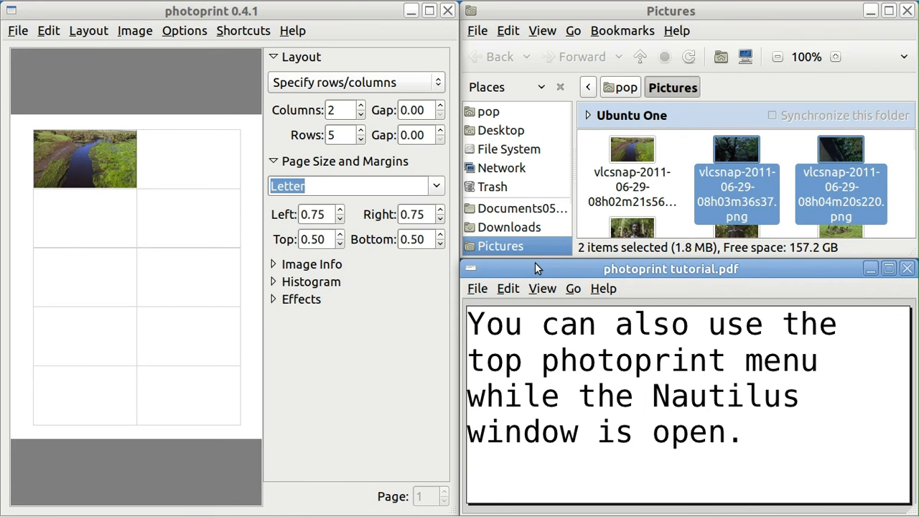
- Look through PhotoPrint's Image and Edit commands without choosing any of them
click(184, 33)
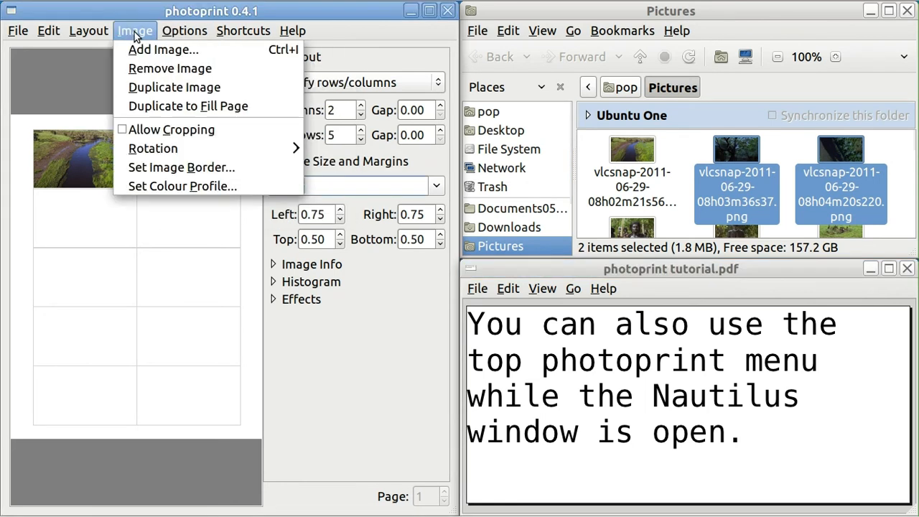
mouse_move(104, 33)
mouse_move(47, 33)
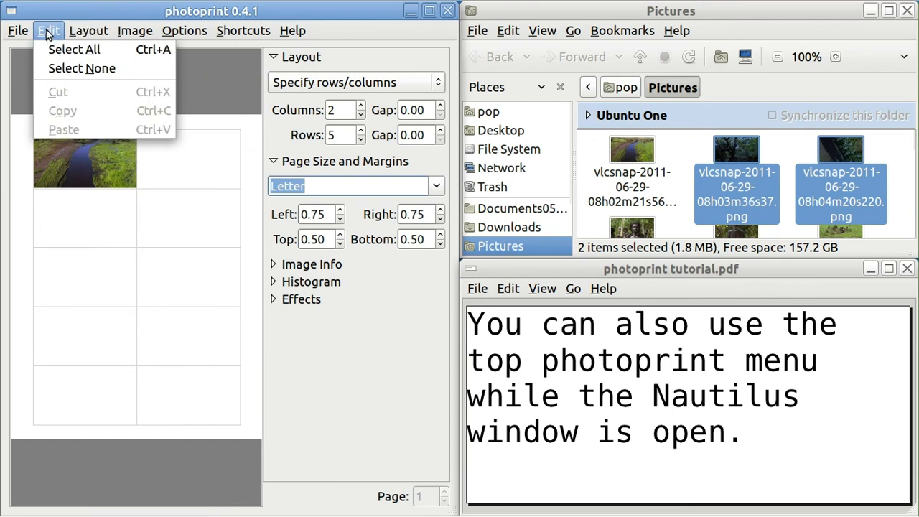
click(60, 12)
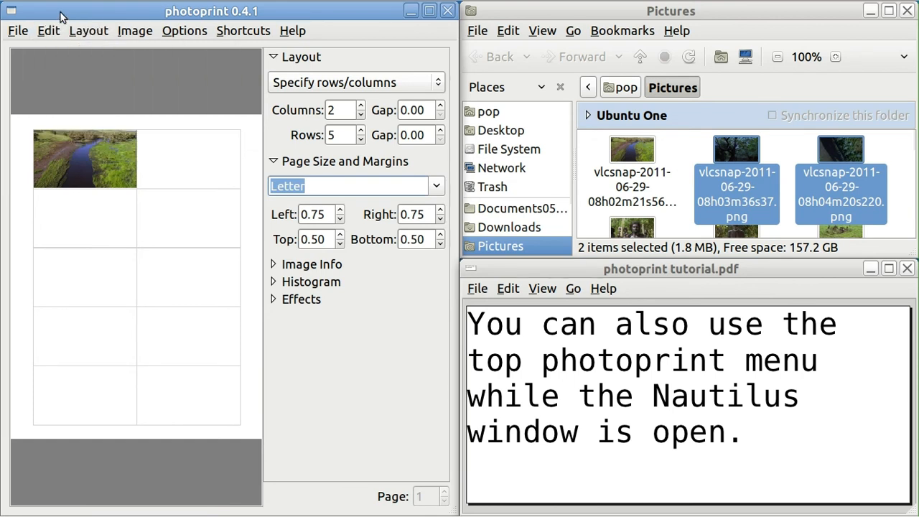
- Page the tutorial PDF forward two pages to the note about opening the photo folder with the Add Image command
click(575, 270)
key(Page_Down)
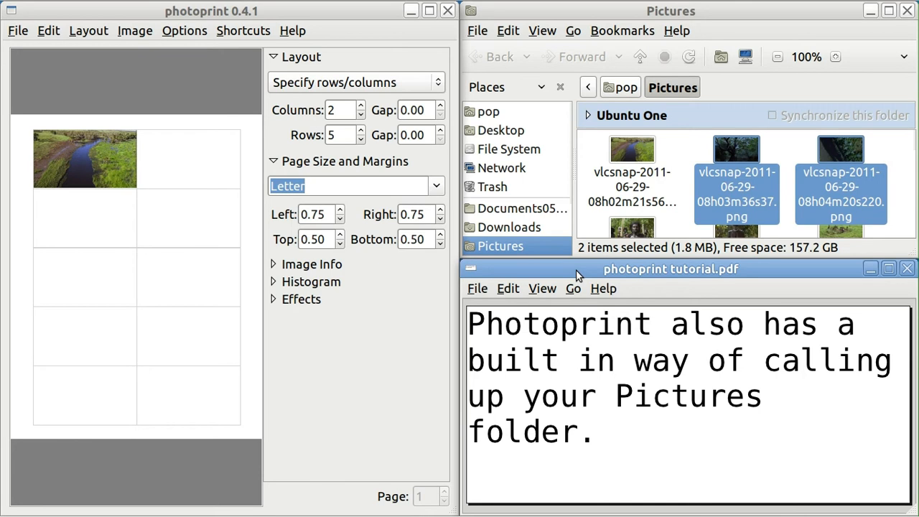
key(Page_Down)
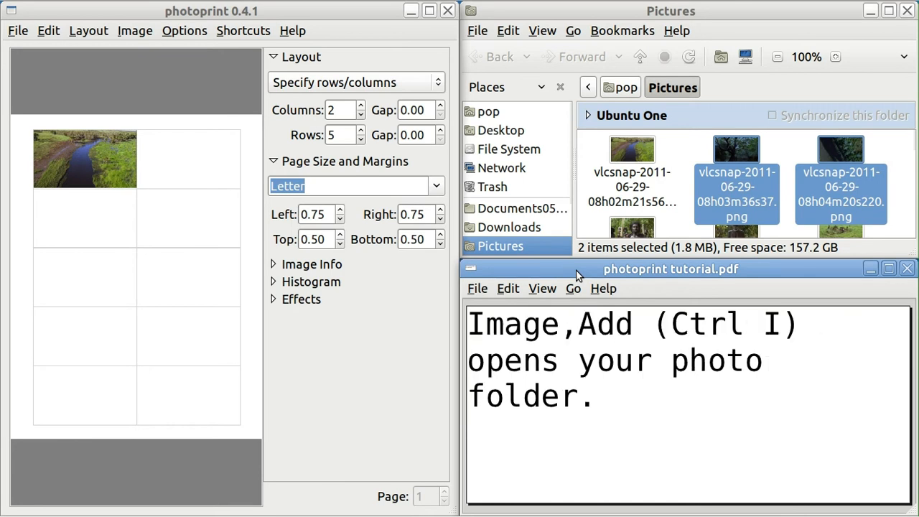
- Dismiss the open list of Image commands and close the Pictures folder window
click(134, 30)
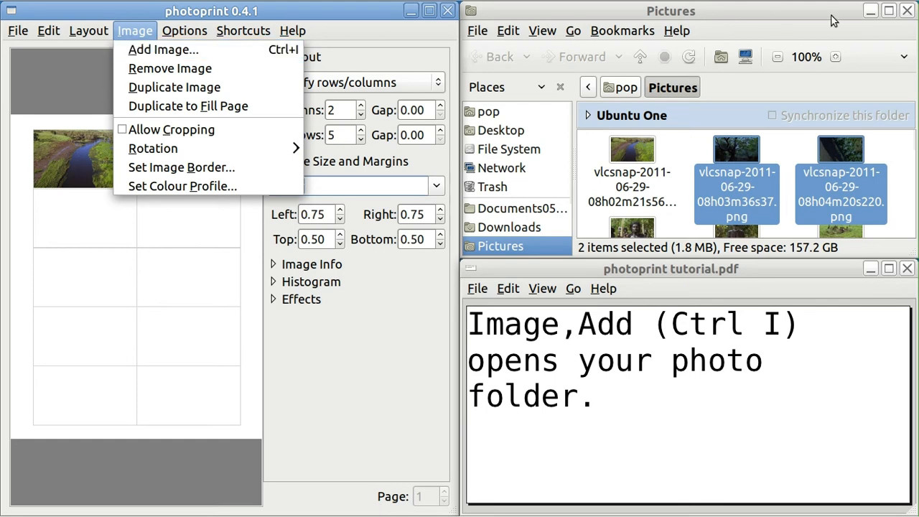
click(908, 12)
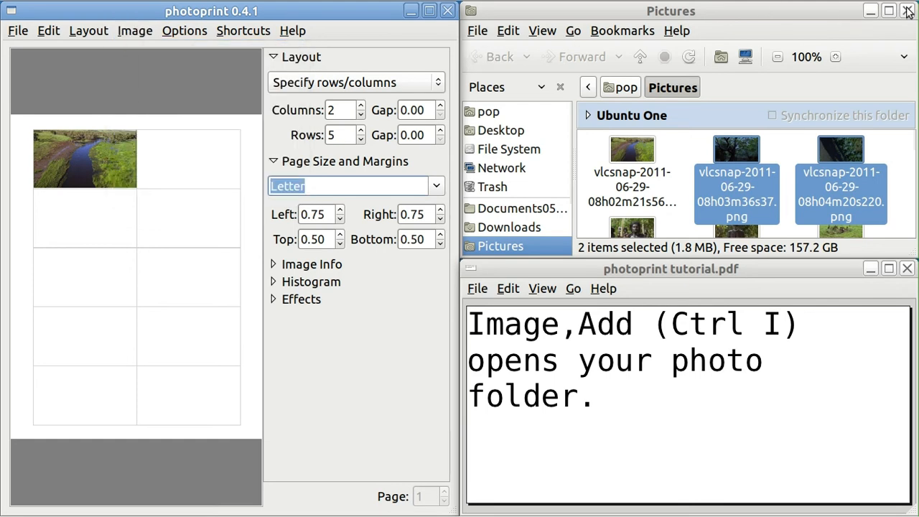
click(908, 12)
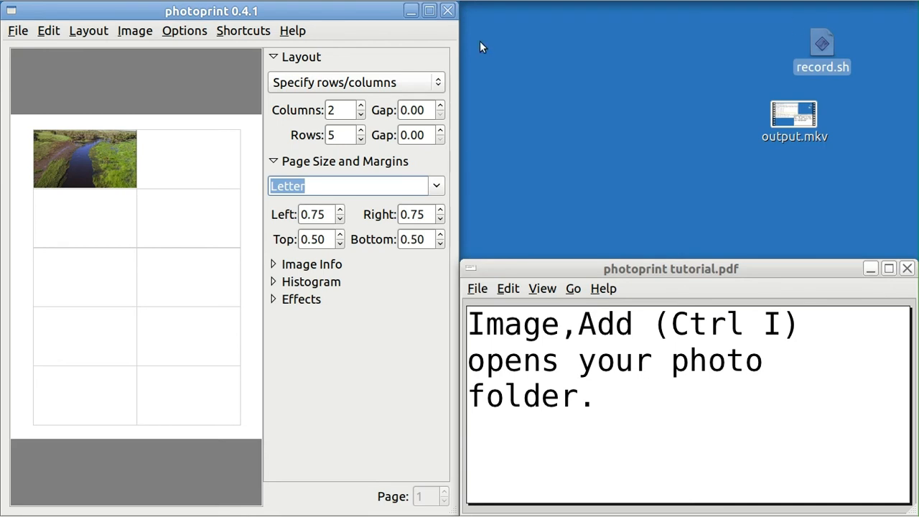
- Open the file chooser for adding an image in PhotoPrint and tile it beside the PhotoPrint window
click(135, 32)
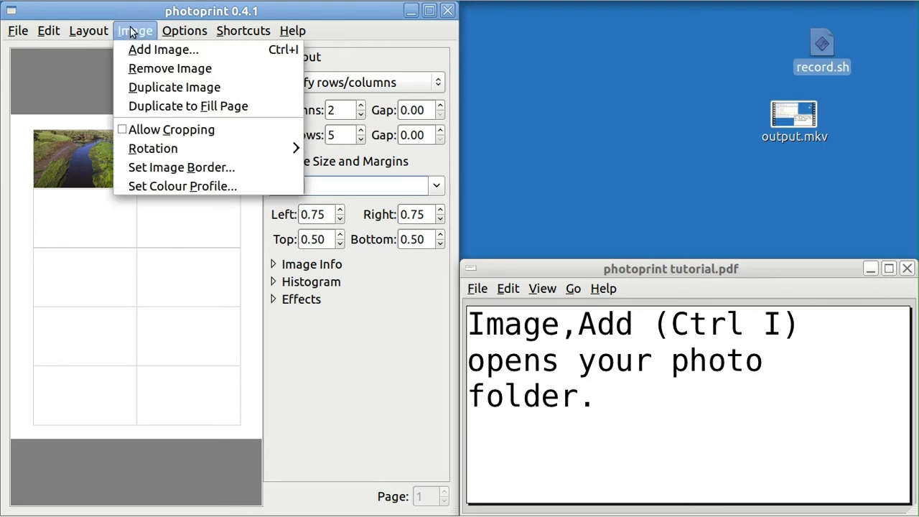
click(153, 49)
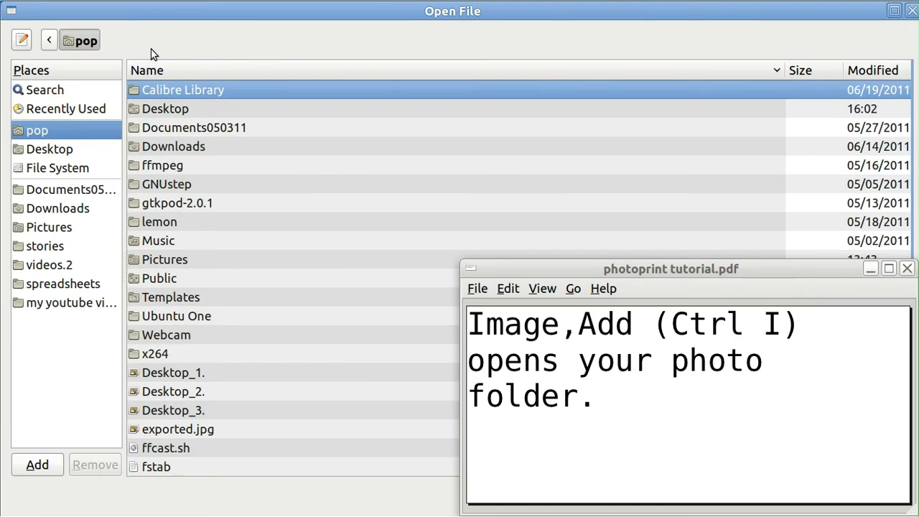
key(ctrl+alt+KP_6)
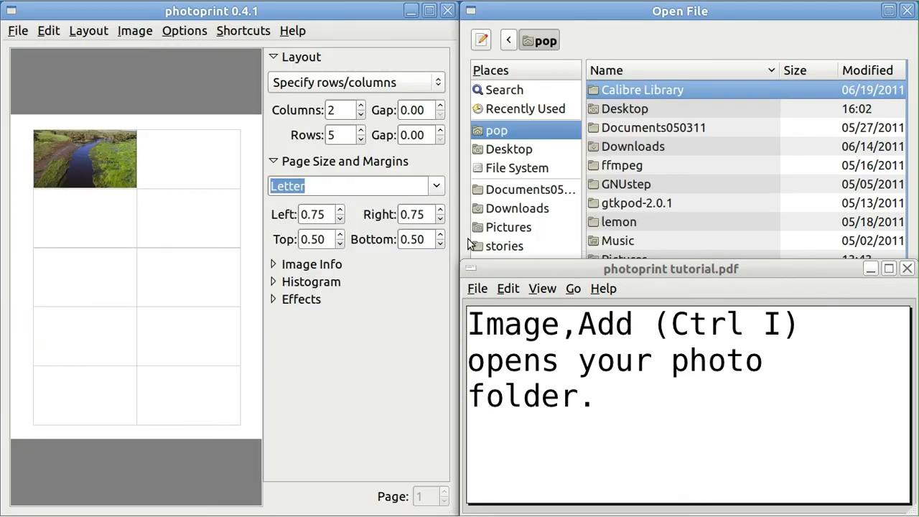
- Page the tutorial PDF forward three pages to the note about the picture shown by the Add Image file chooser
click(529, 266)
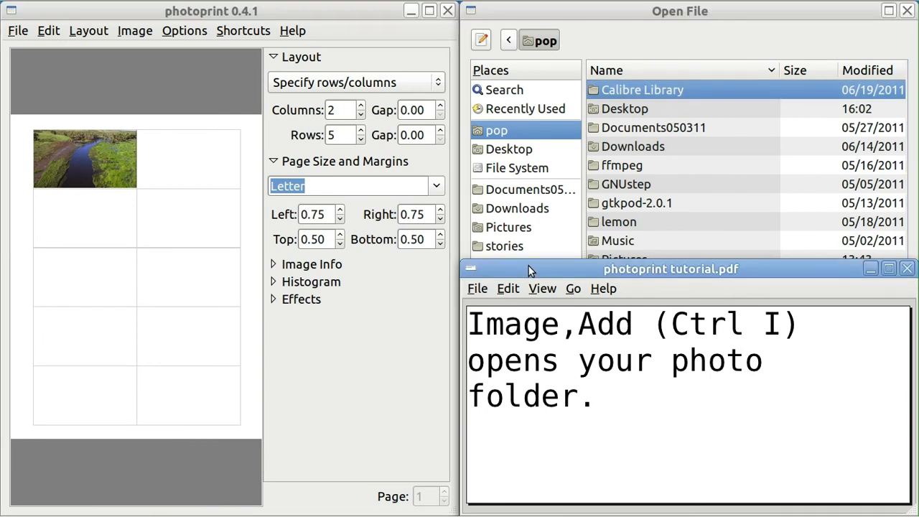
key(Page_Down)
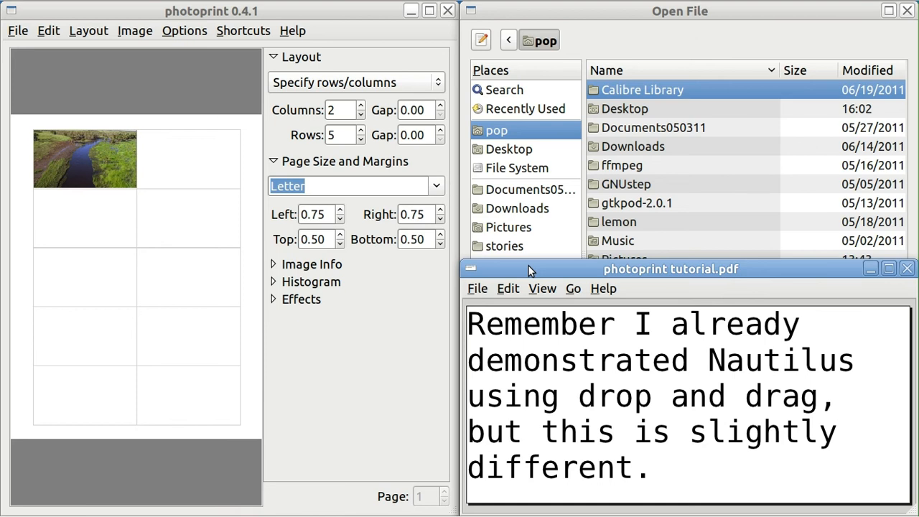
key(Page_Down)
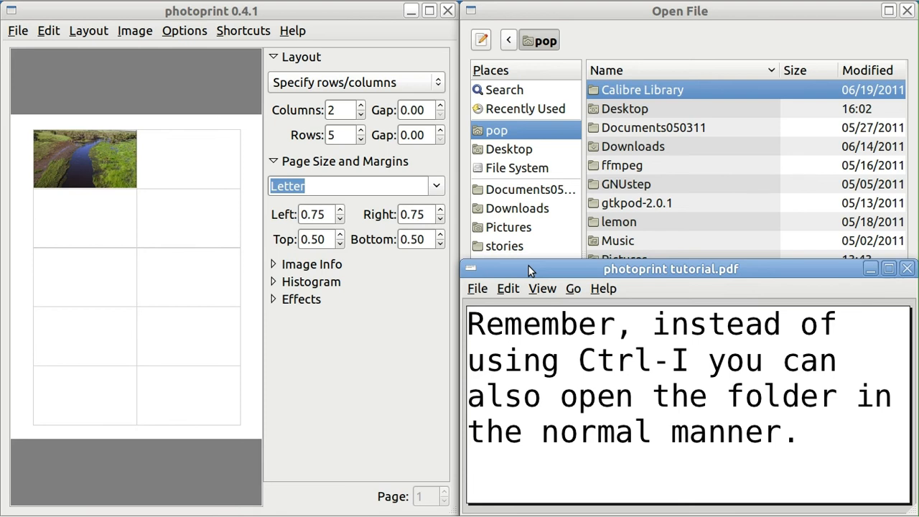
key(Page_Down)
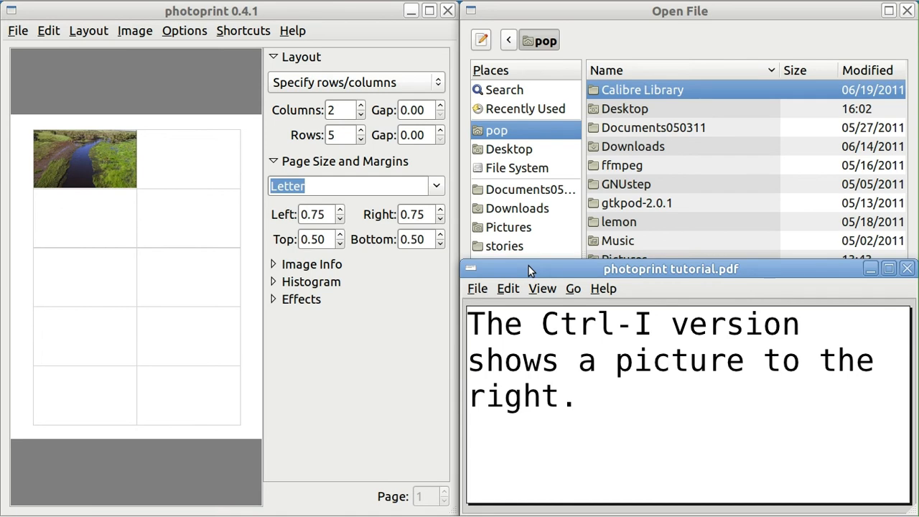
- Enlarge the Open File window to the full screen width and open the Pictures folder in it
click(593, 16)
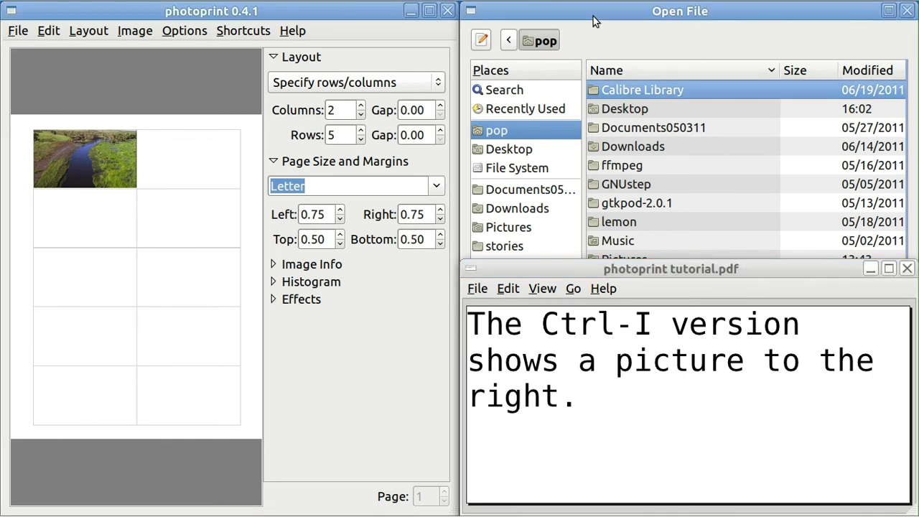
double_click(593, 17)
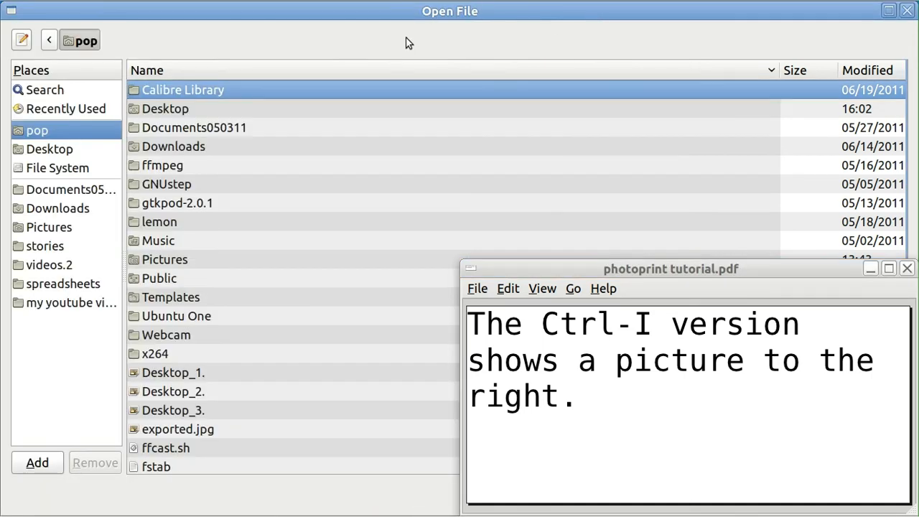
double_click(173, 260)
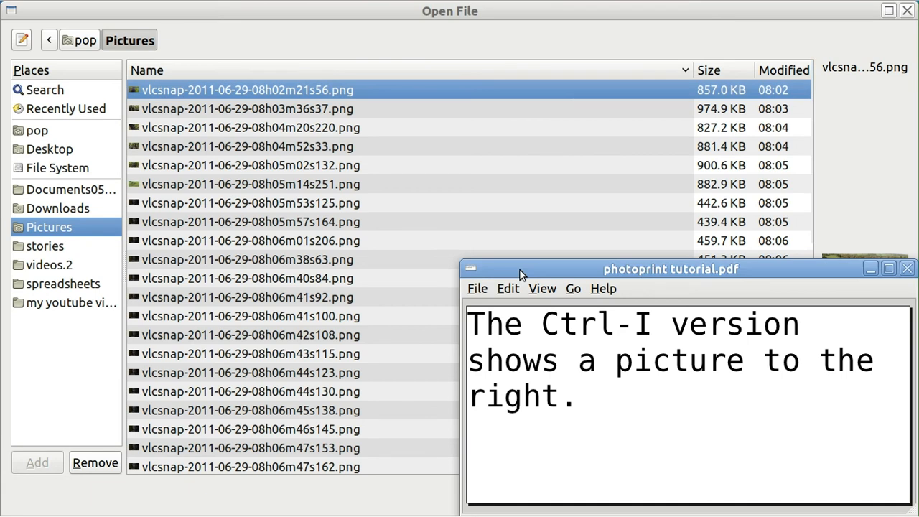
key(ctrl+alt+KP_9)
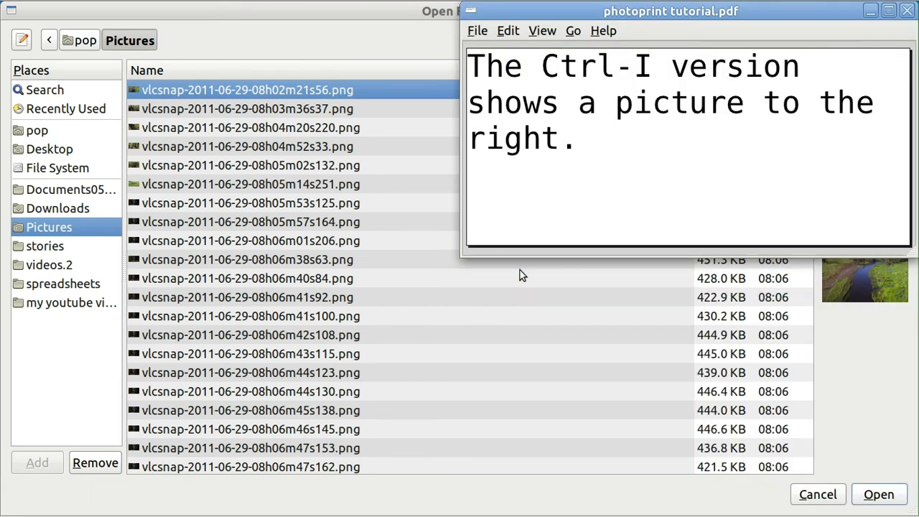
key(ctrl+alt+KP_7)
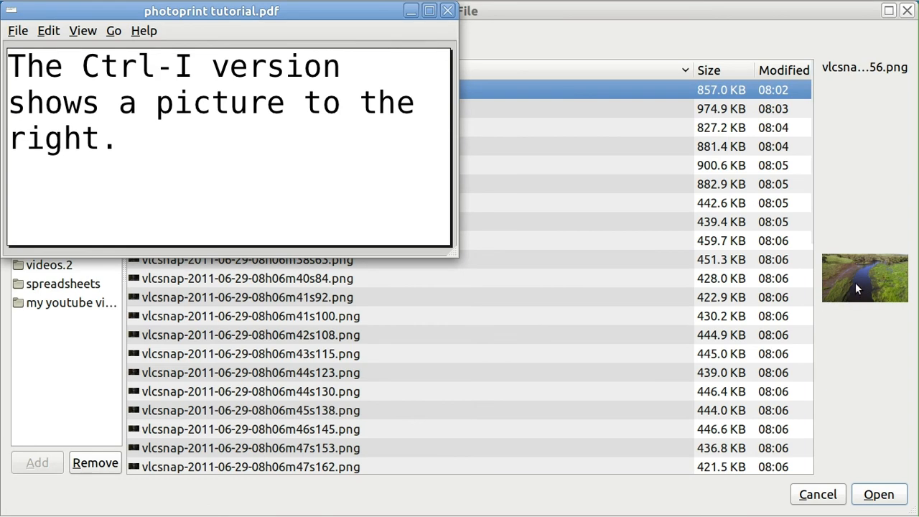
click(272, 298)
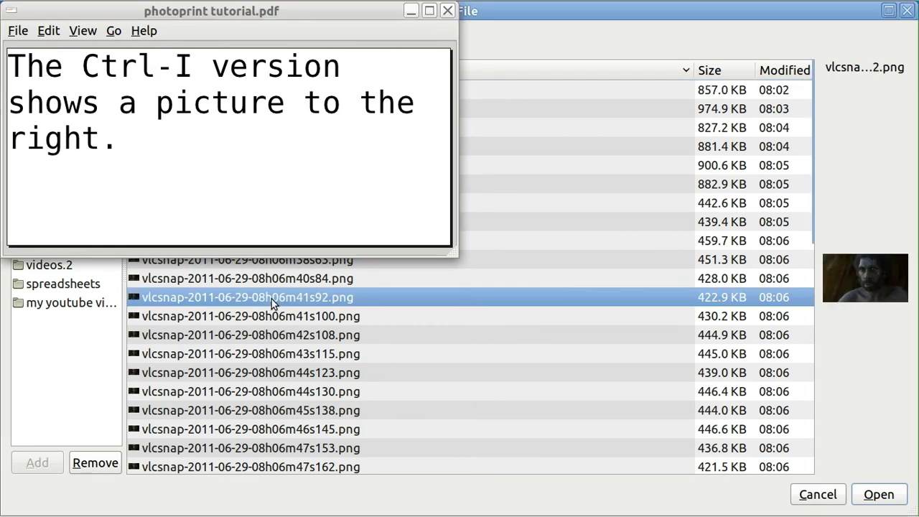
click(280, 335)
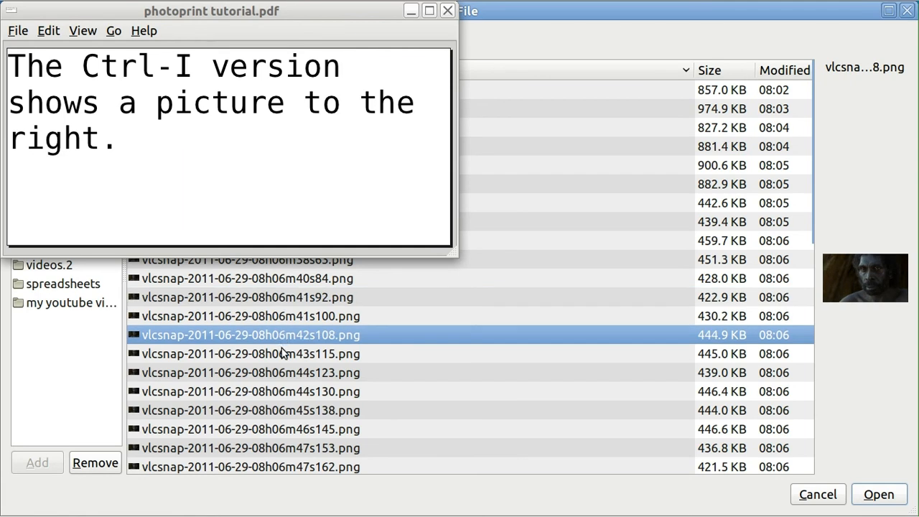
click(282, 351)
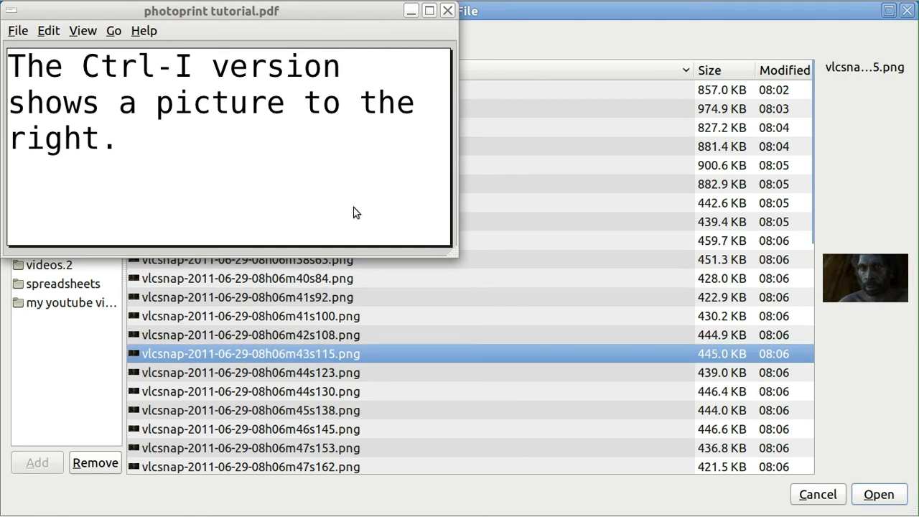
- Place the tutorial PDF back in the lower-right quarter of the screen and tile the Open File window beside PhotoPrint
click(358, 15)
key(ctrl+alt+KP_3)
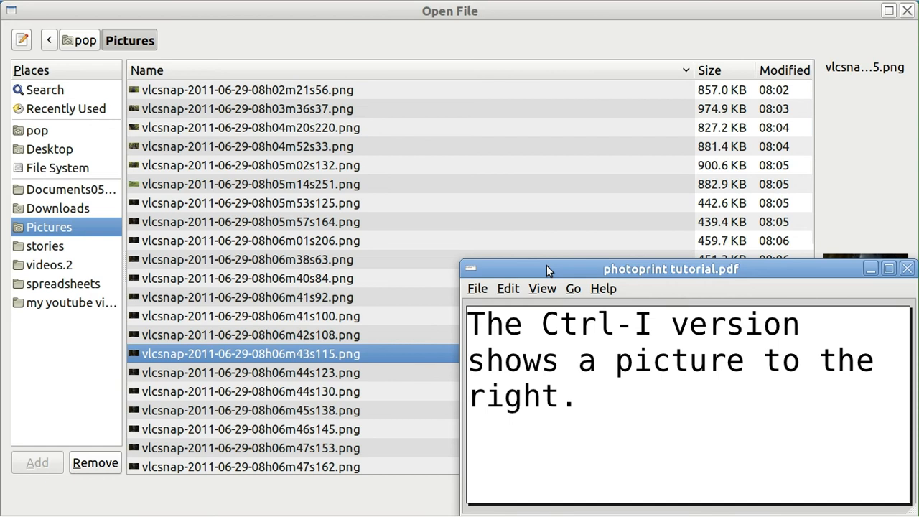
click(574, 127)
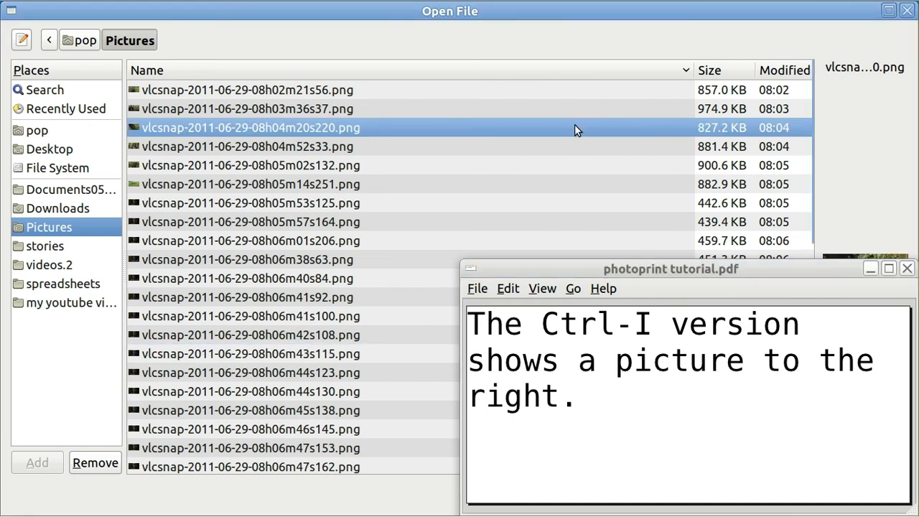
key(ctrl+alt+KP_6)
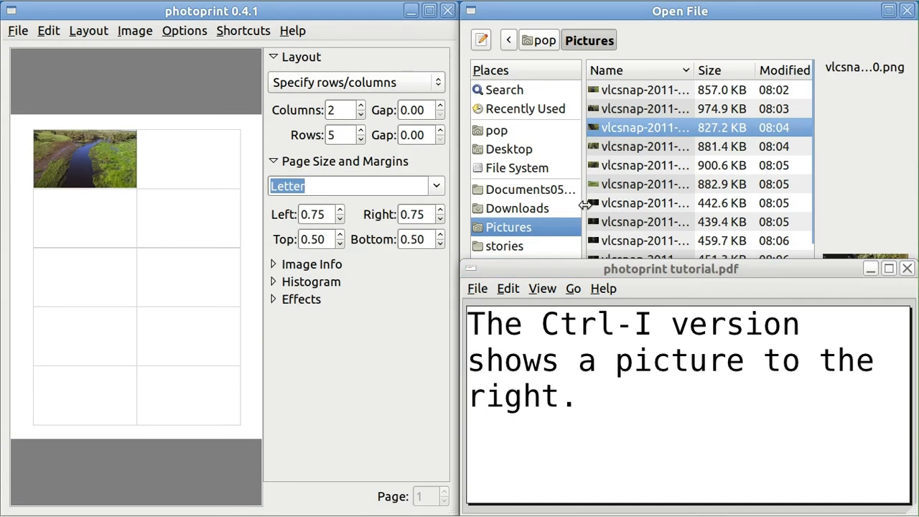
- Page the tutorial PDF forward three pages to the note about using the PhotoPrint menu while the Add Image window is open
click(571, 267)
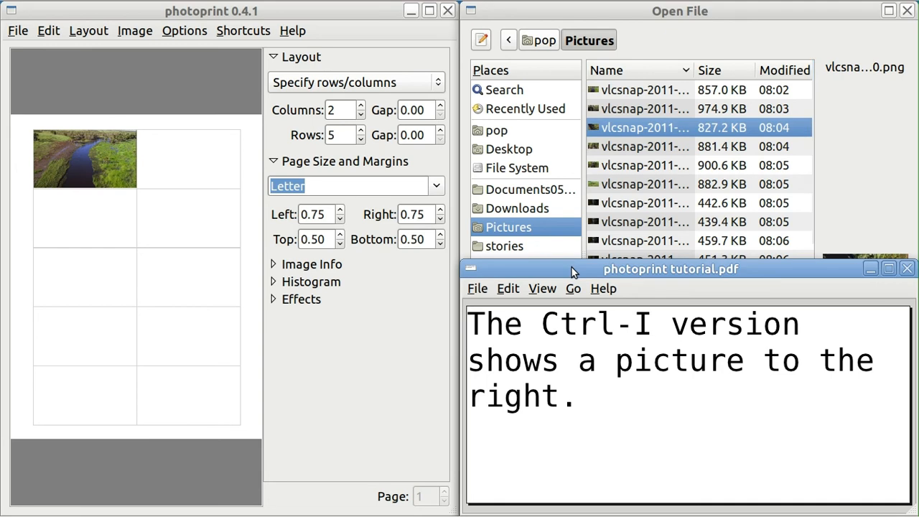
key(Page_Down)
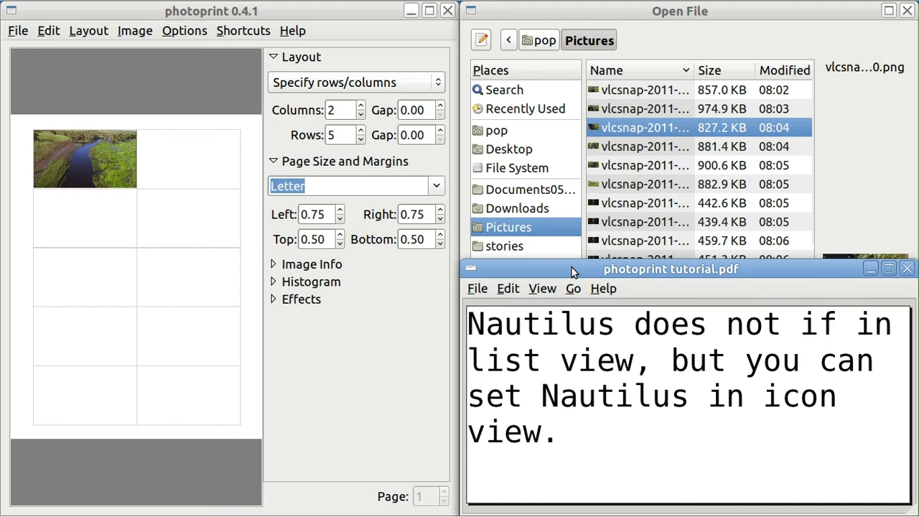
key(Page_Down)
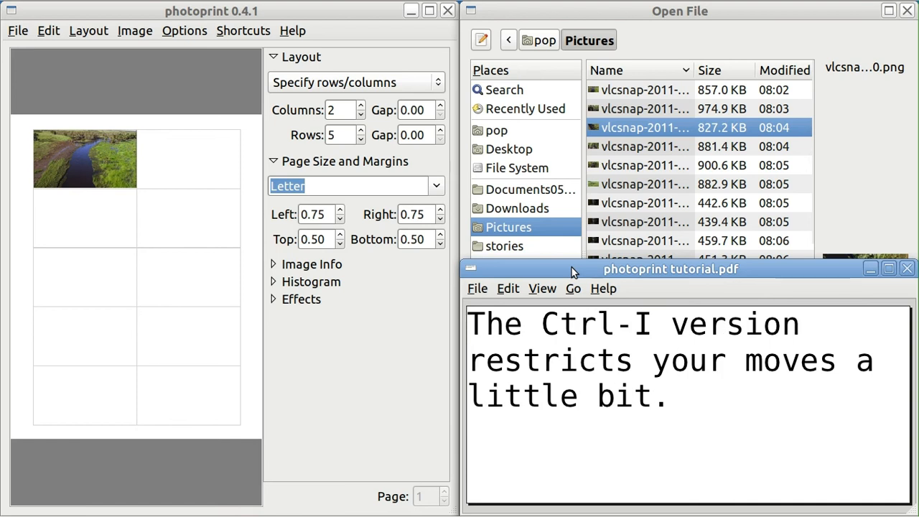
key(Page_Down)
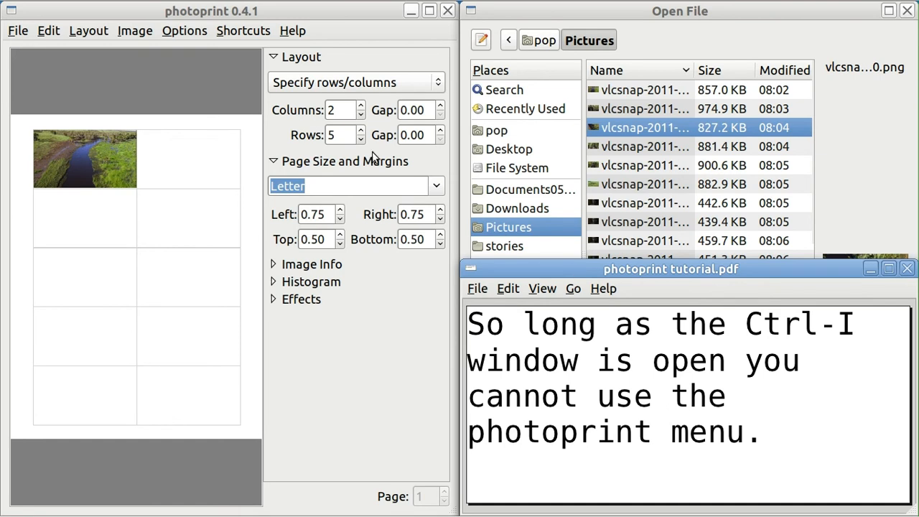
- Try PhotoPrint's Shortcuts menu with the file chooser open, and page the tutorial PDF forward to the note about the chooser closing
click(244, 33)
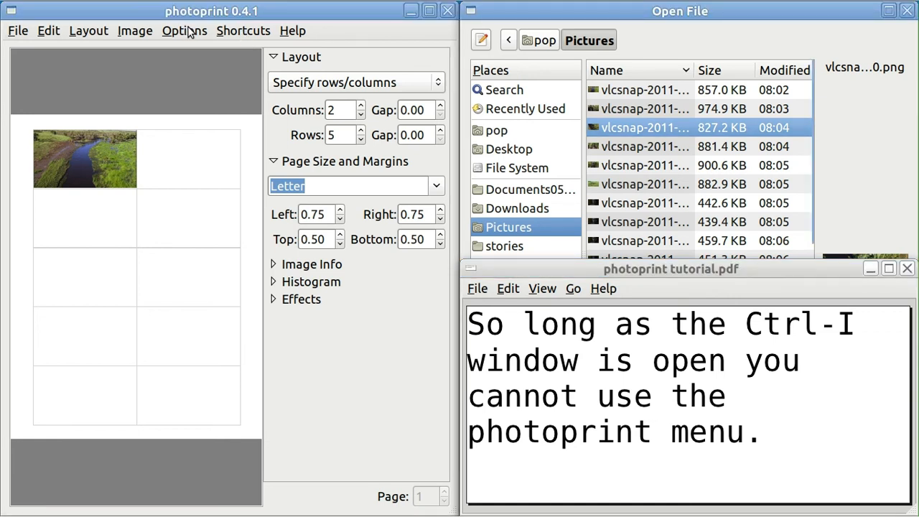
click(544, 274)
key(Page_Down)
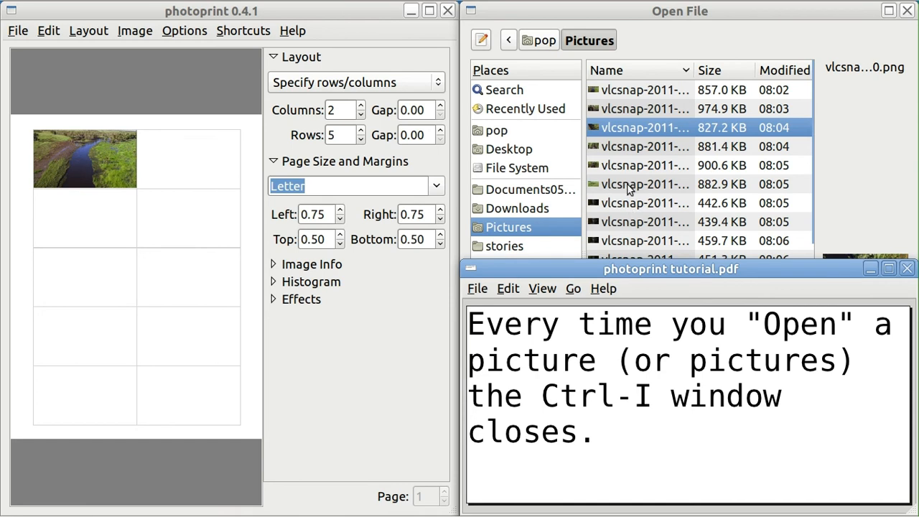
drag(628, 188, 185, 170)
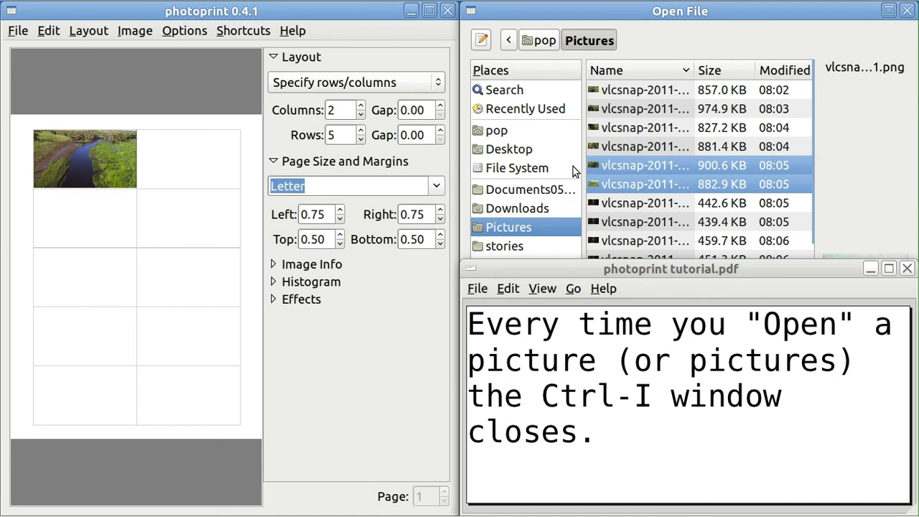
click(620, 164)
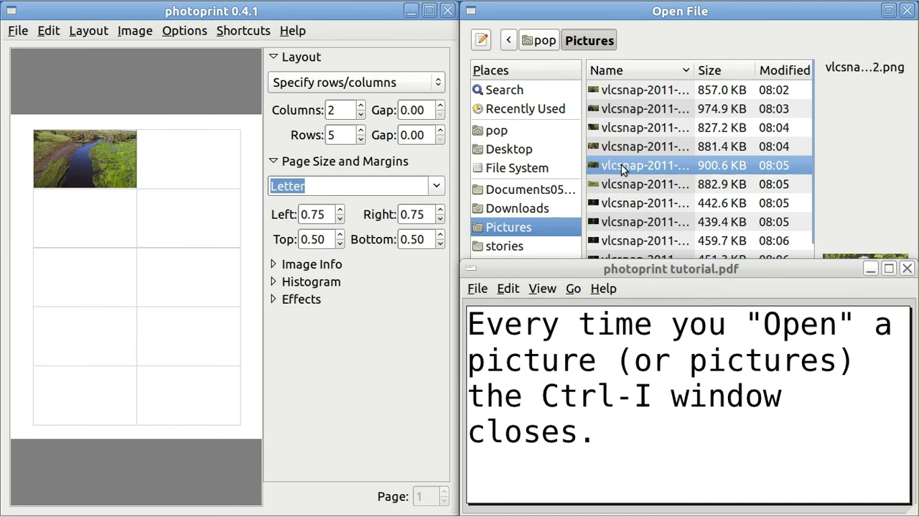
drag(620, 165, 209, 160)
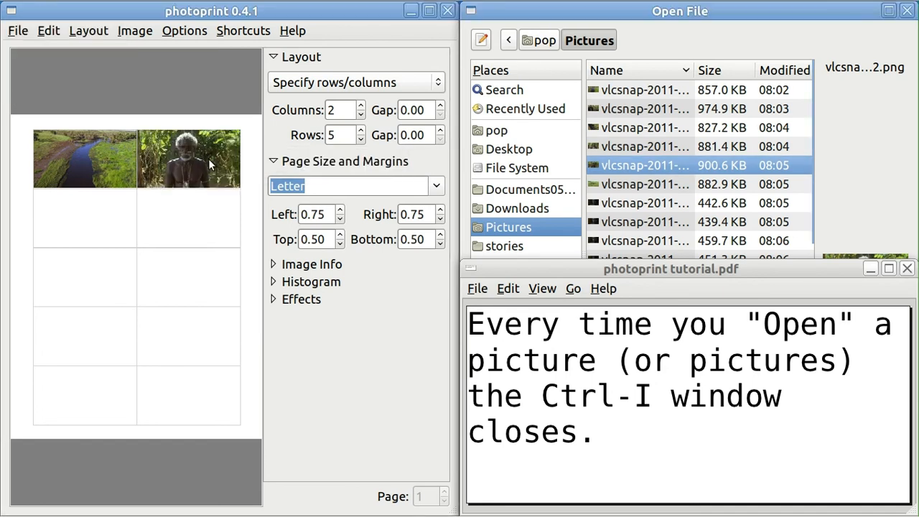
click(668, 203)
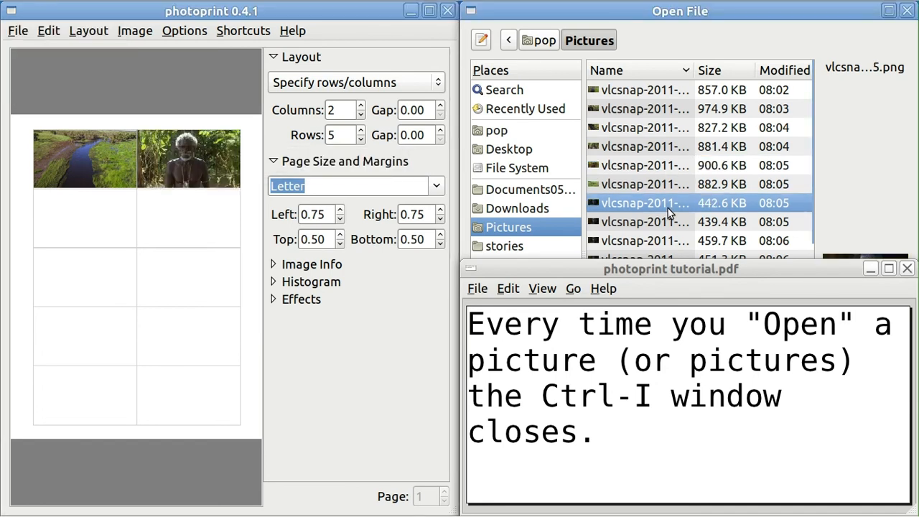
click(783, 272)
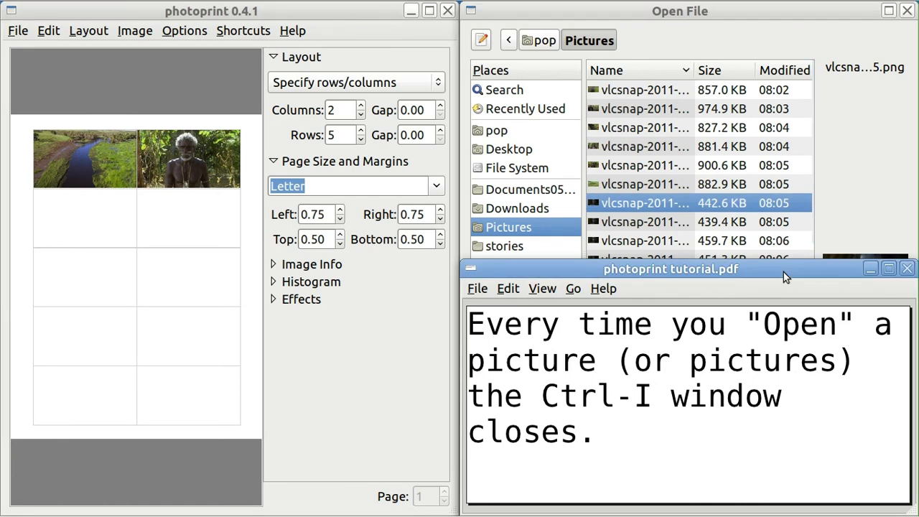
key(ctrl+alt+KP_9)
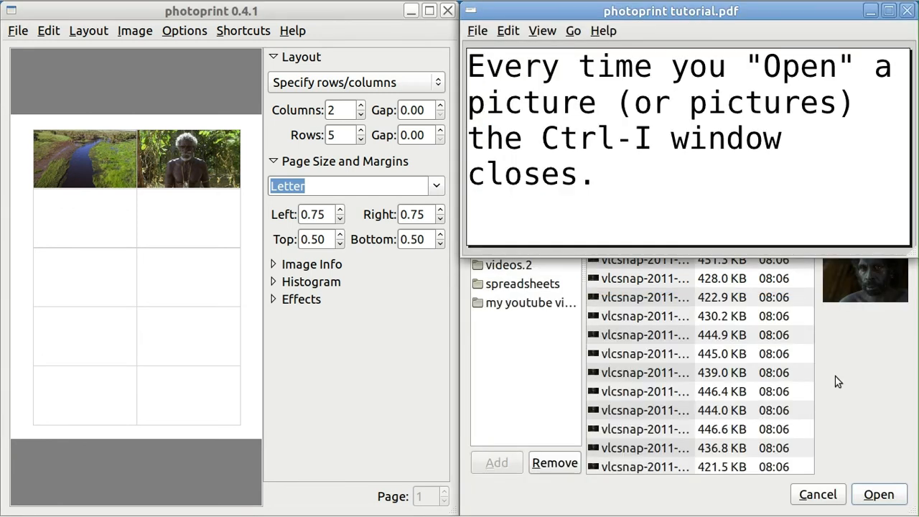
click(648, 323)
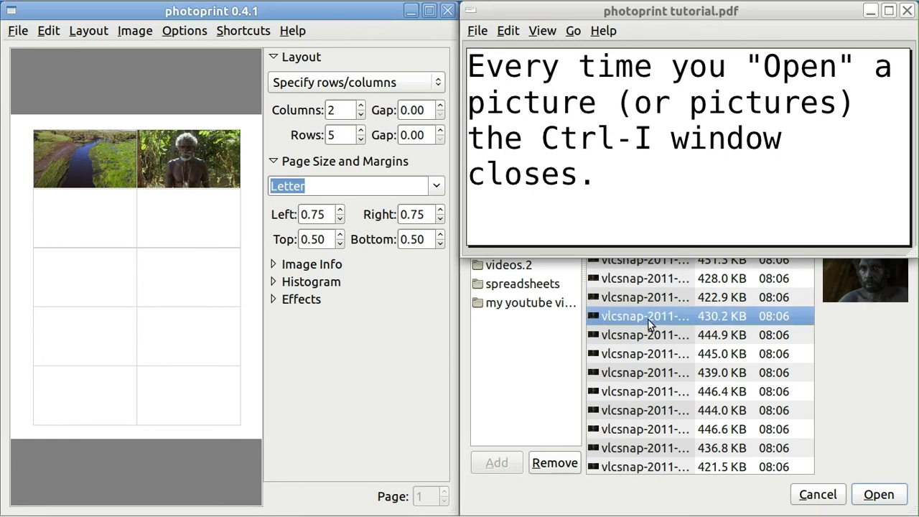
click(877, 493)
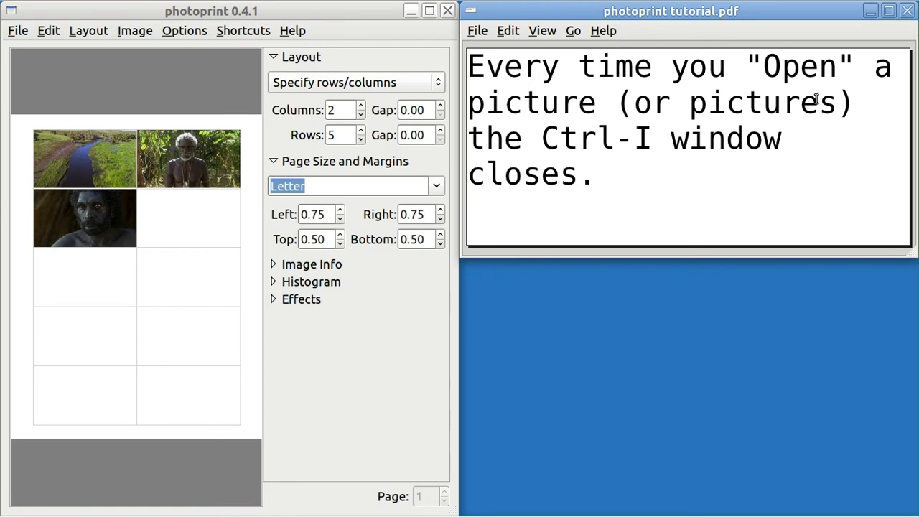
- Page the tutorial PDF forward two pages to the note on centering photos and open the Pictures folder in the file manager
scroll(816, 99, down, 1)
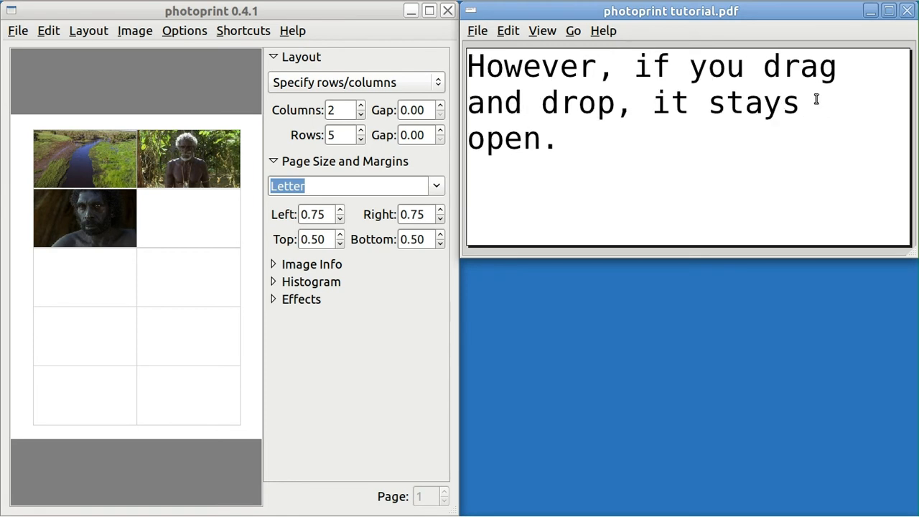
scroll(817, 101, down, 1)
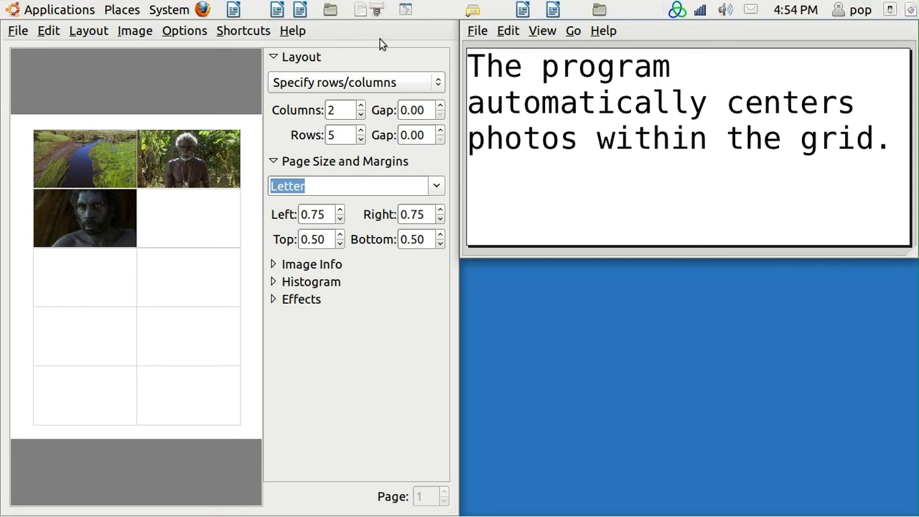
click(124, 12)
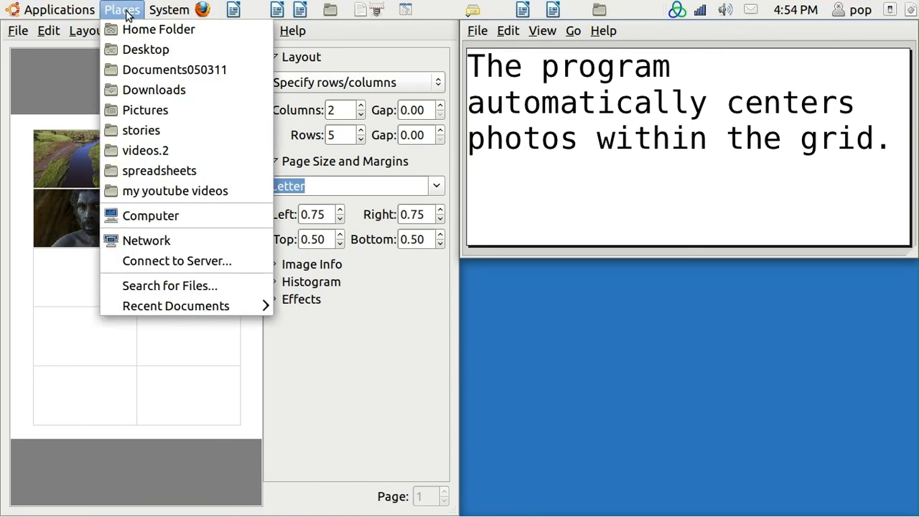
click(164, 108)
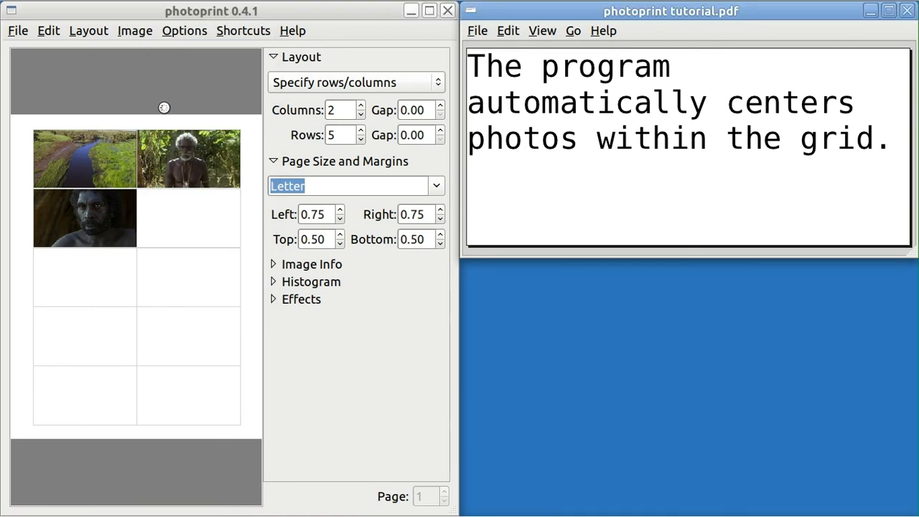
- Page the tutorial PDF forward to the note about white space and place its window in the lower-left quarter of the screen
click(545, 11)
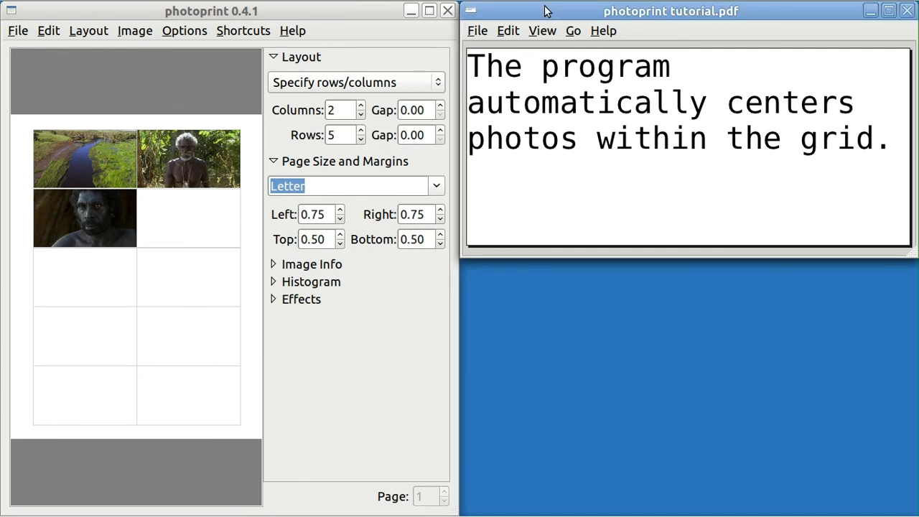
key(ctrl+alt+KP_3)
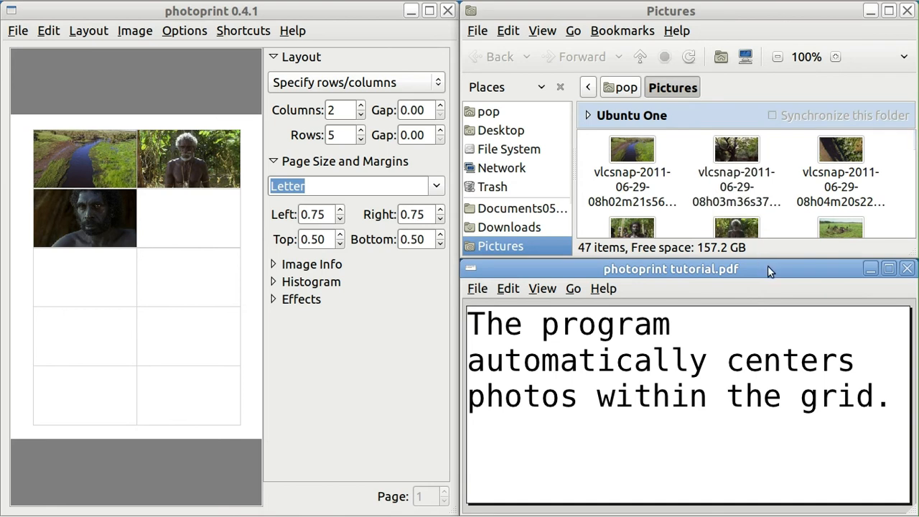
key(Page_Down)
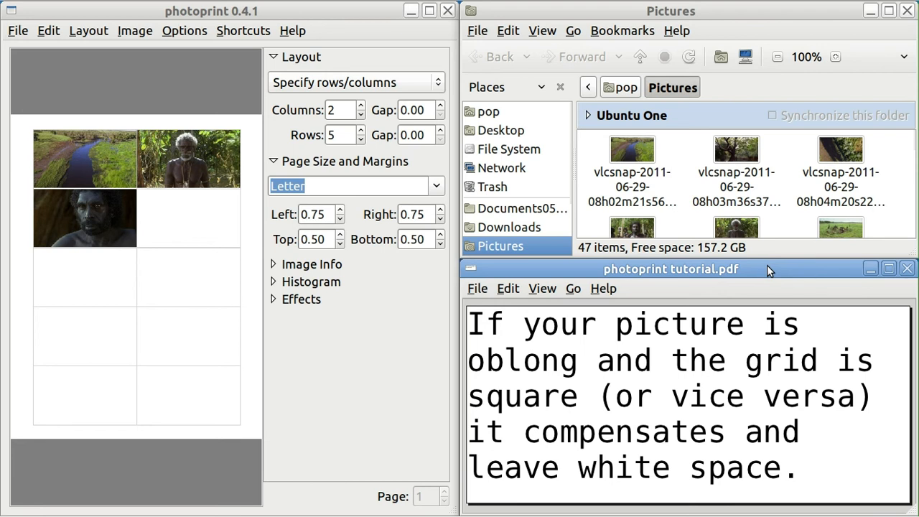
key(ctrl+alt+KP_1)
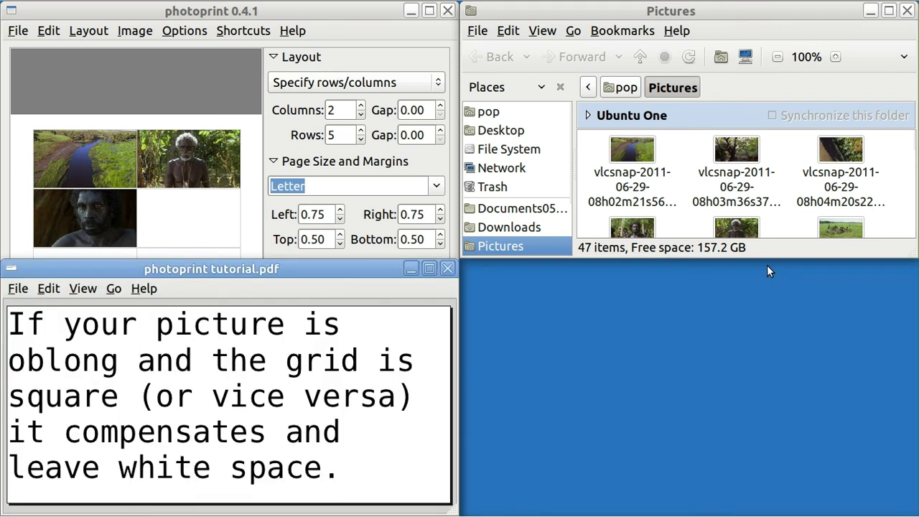
click(738, 226)
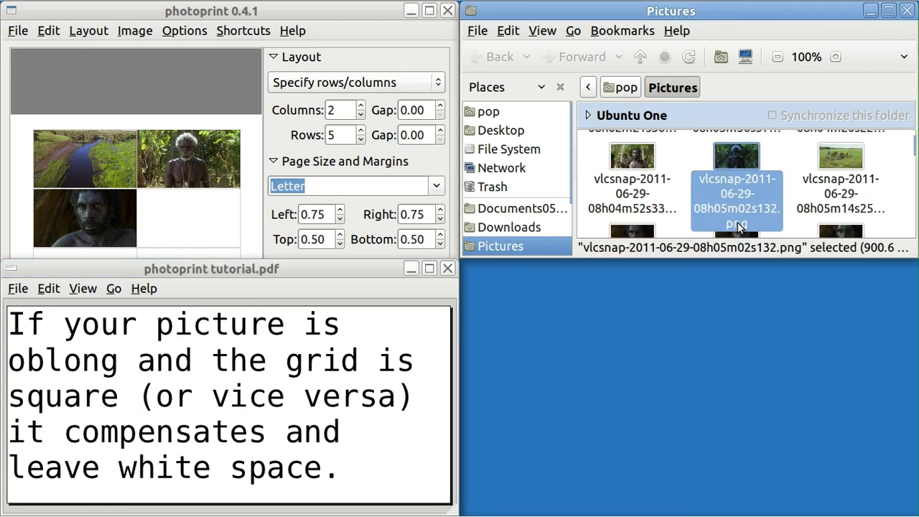
key(ctrl+alt+KP_6)
key(Down)
key(Down)
key(Down)
key(Down)
key(Down)
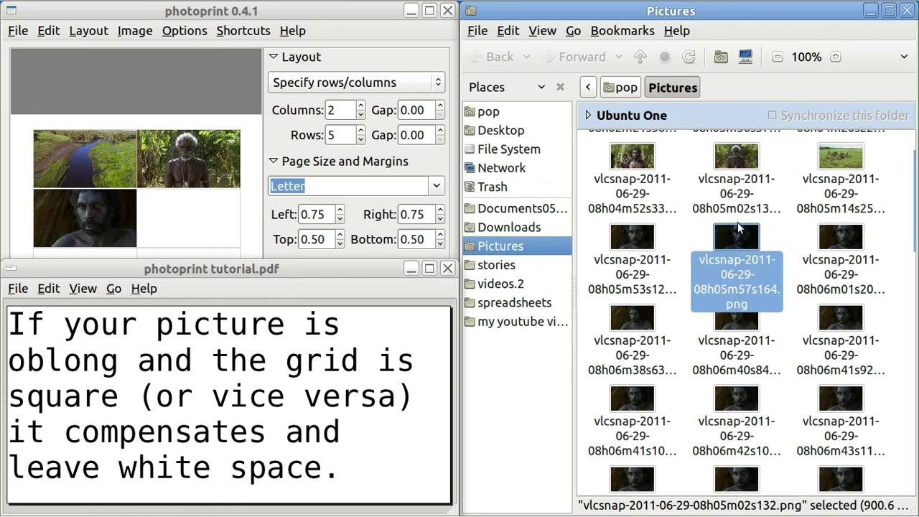
key(Down)
key(Down)
key(Down)
key(Down)
key(Down)
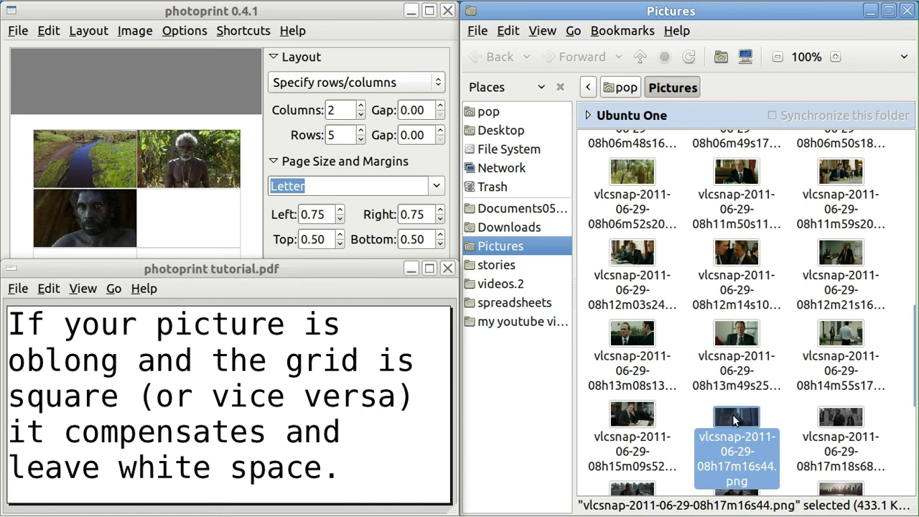
drag(734, 420, 206, 213)
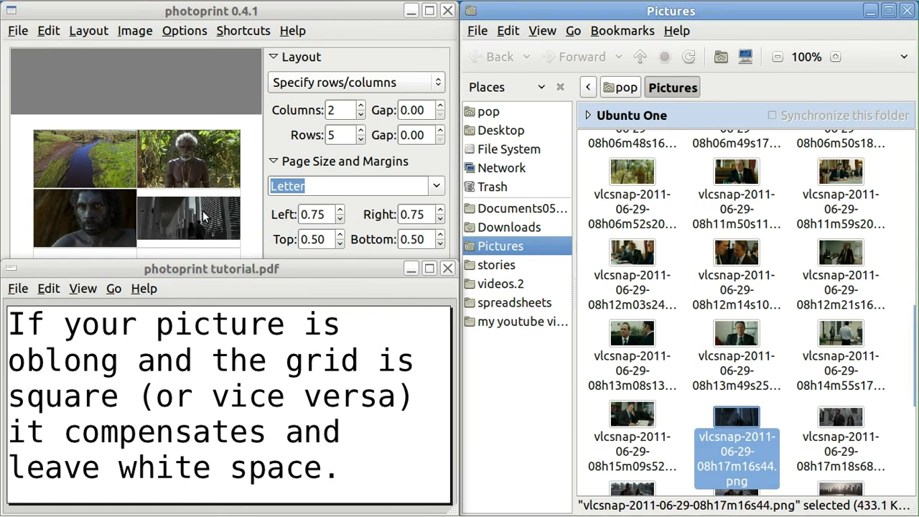
click(380, 270)
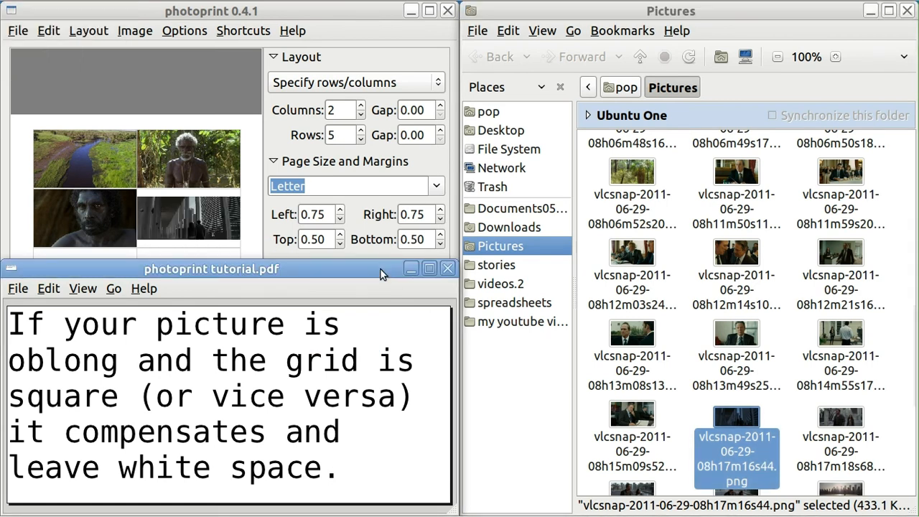
key(ctrl+alt+KP_9)
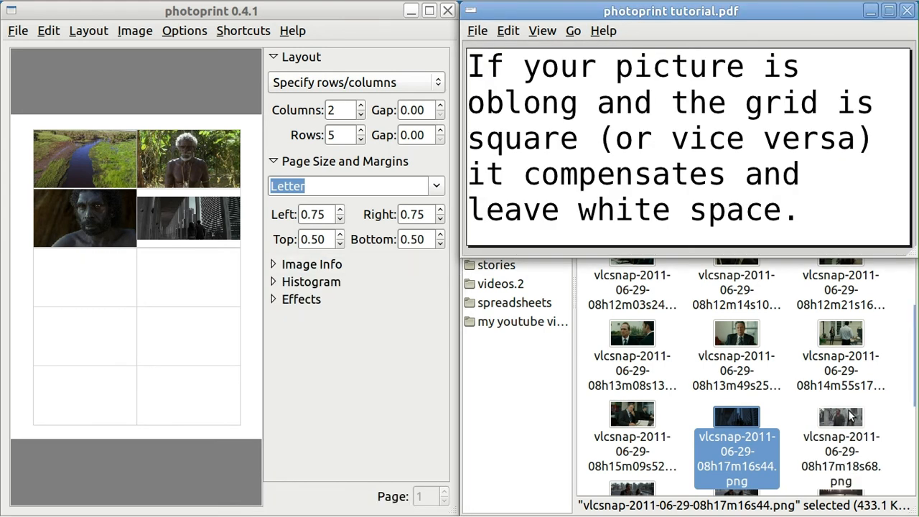
drag(850, 415, 105, 270)
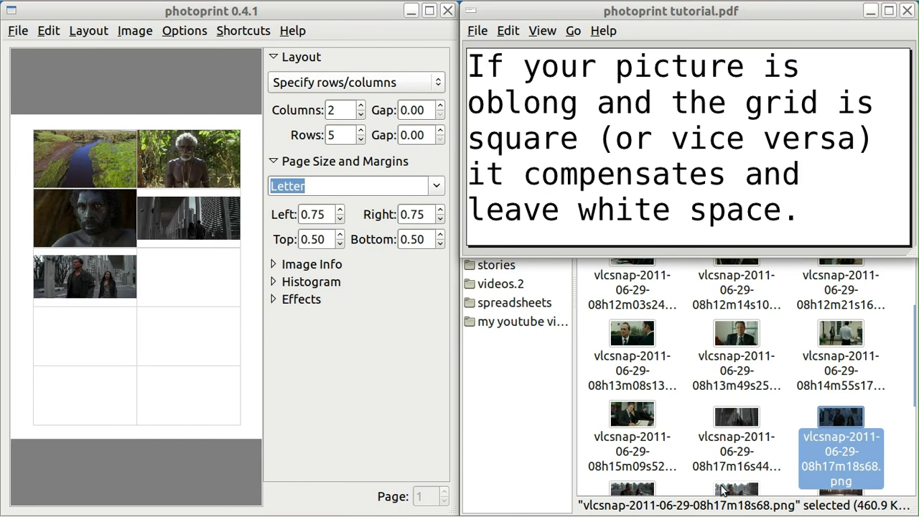
drag(632, 491, 188, 271)
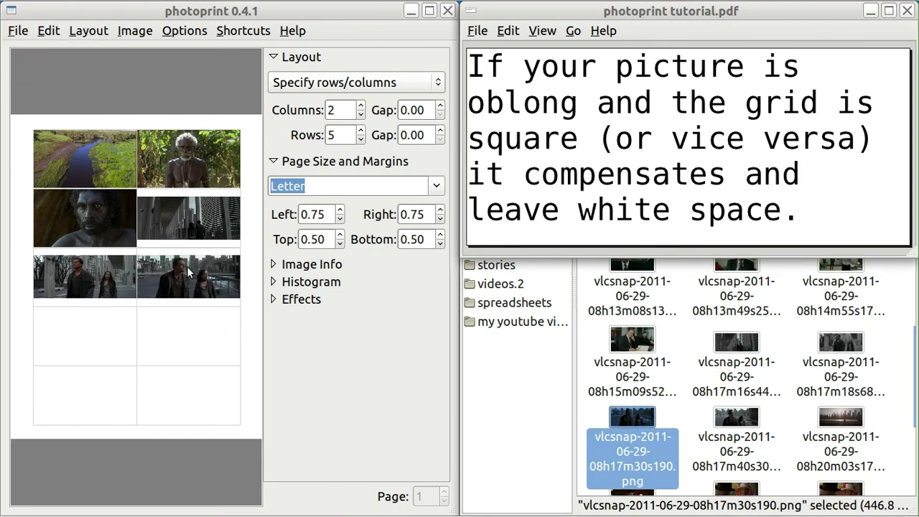
- Page the tutorial PDF forward to the cropping note and allow cropping for the second photo in the grid's third row
click(652, 144)
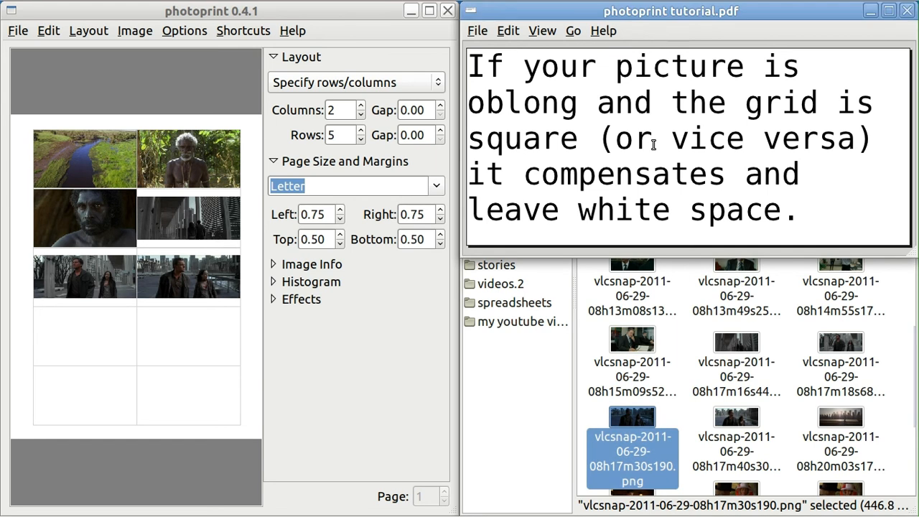
key(Page_Down)
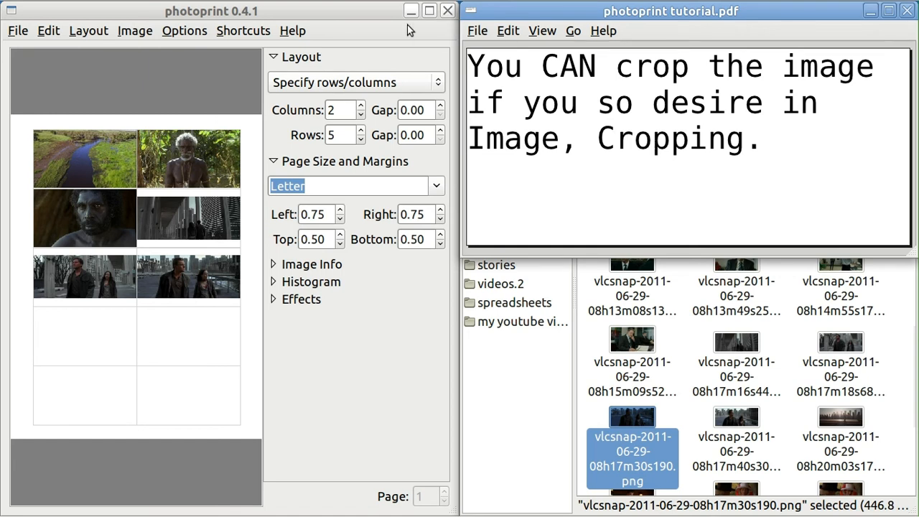
click(130, 32)
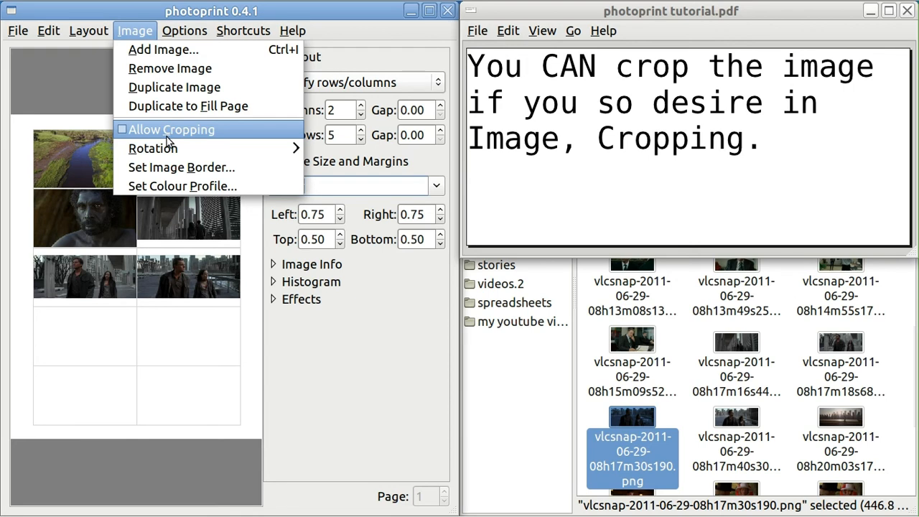
click(224, 267)
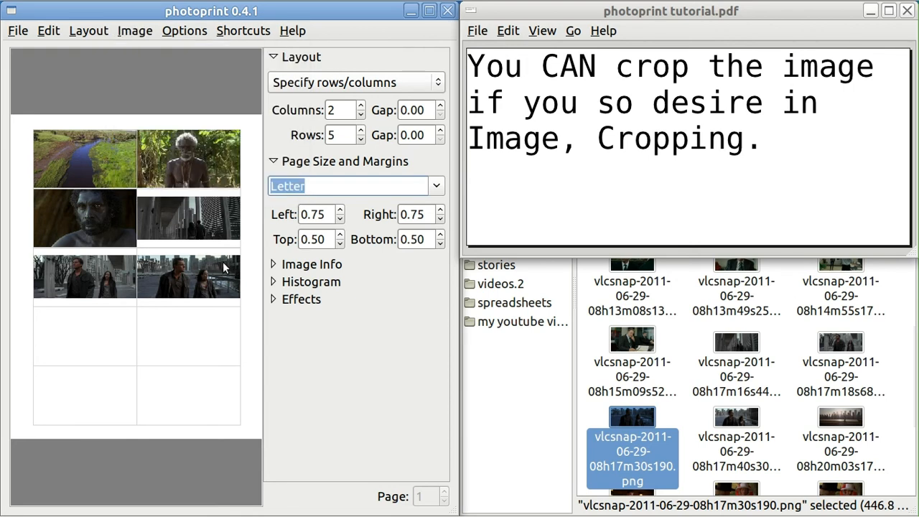
click(135, 31)
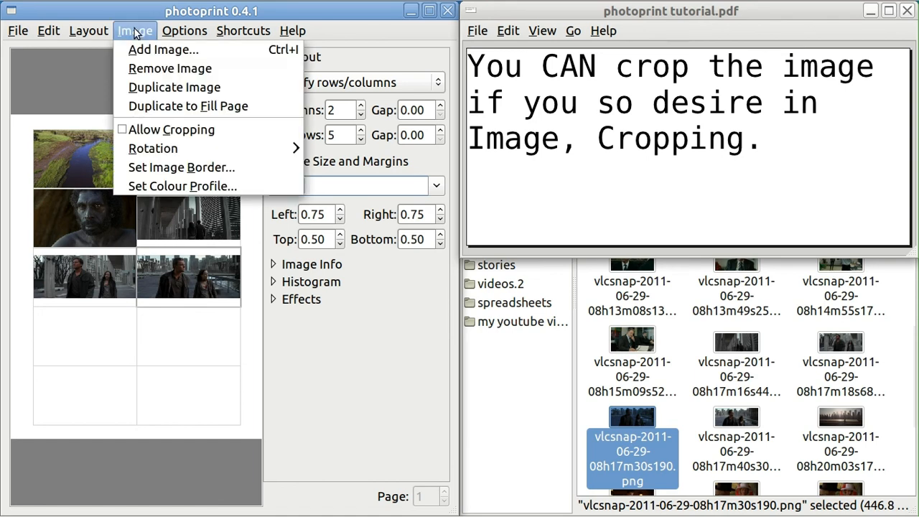
click(165, 130)
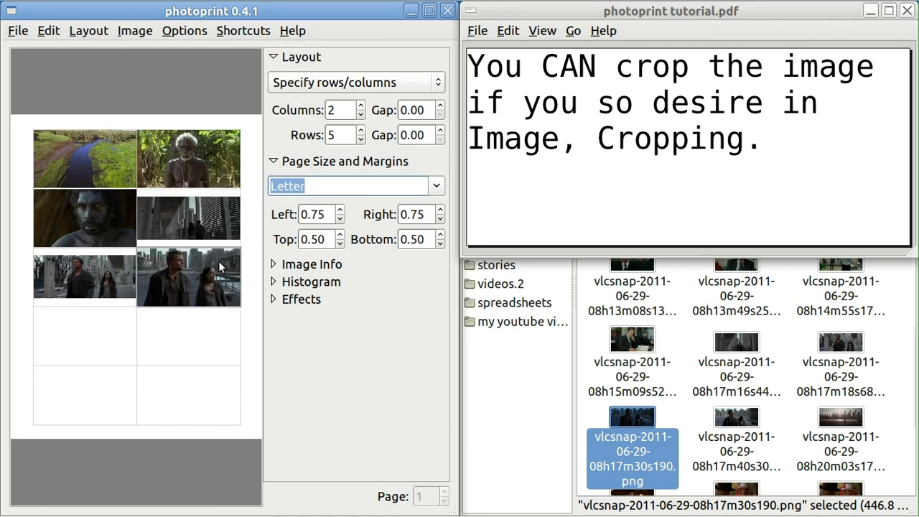
- Page the tutorial PDF forward two pages to the note on centering cropped photos and shift the cropped photo rightward within its cell
click(616, 16)
key(Page_Down)
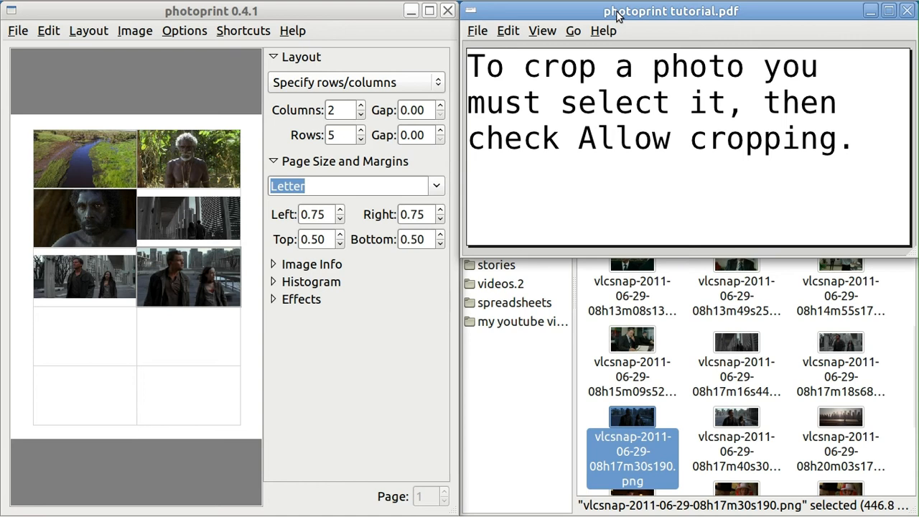
key(Page_Down)
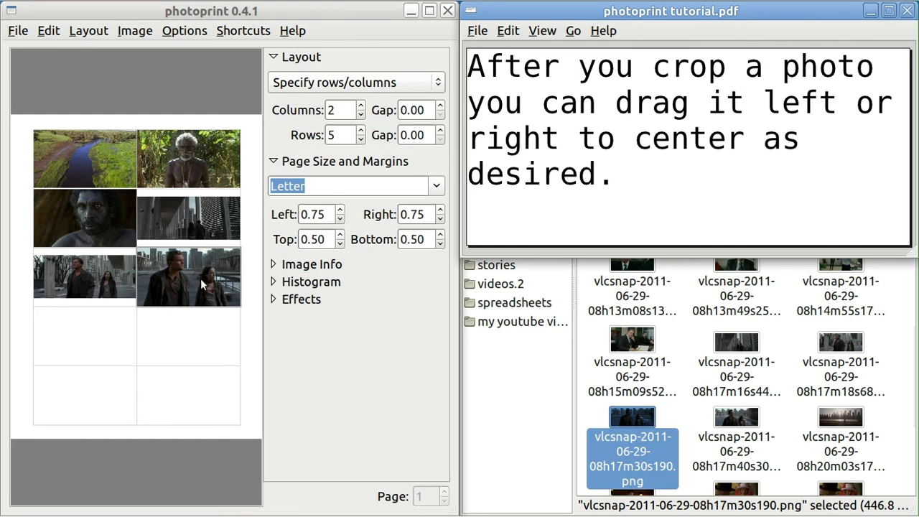
drag(201, 278, 235, 281)
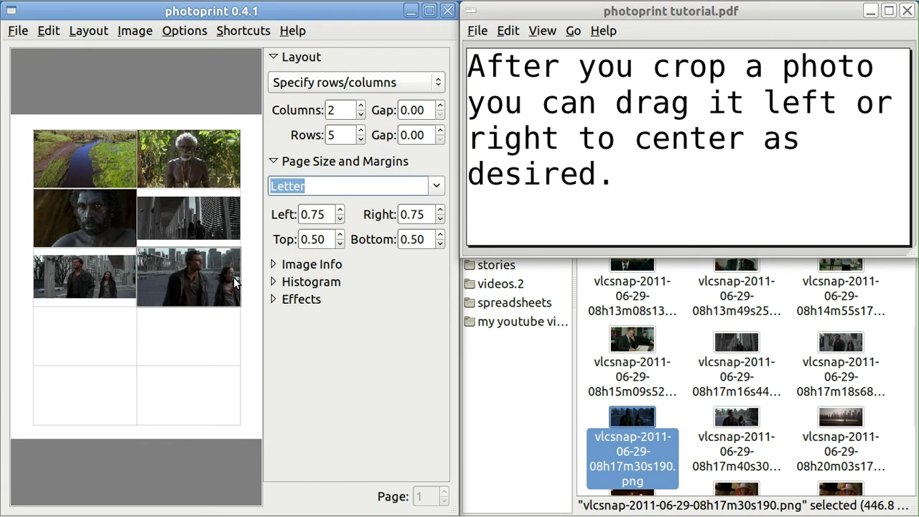
- Try cropping on the first photo in the grid's third row, shift it leftward within its cell, and turn its cropping off again
click(93, 290)
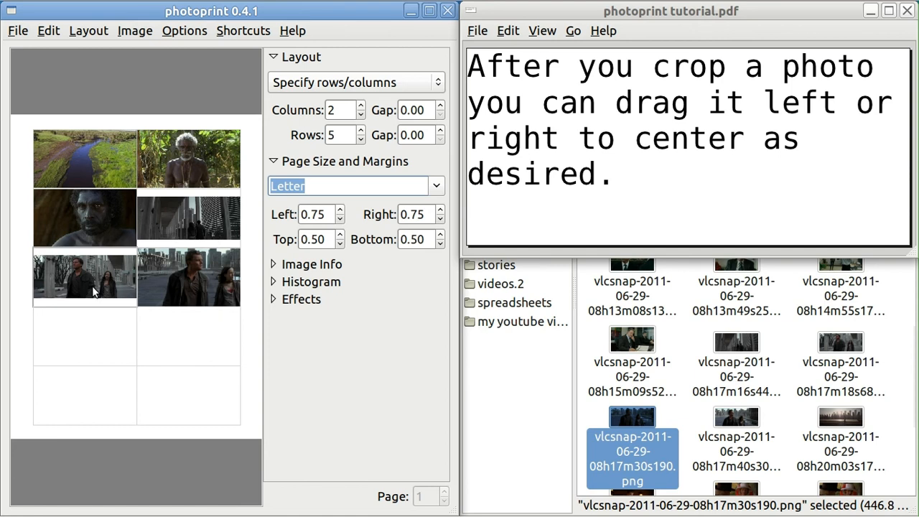
click(135, 33)
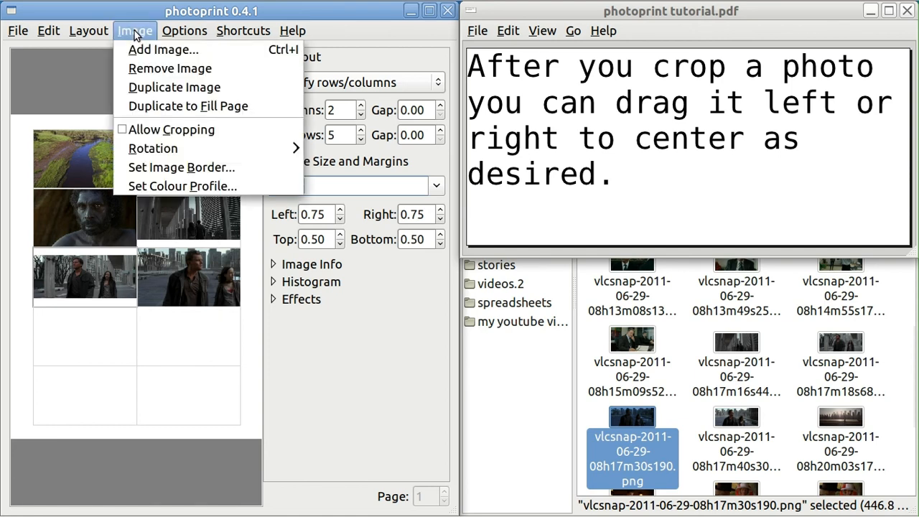
click(164, 132)
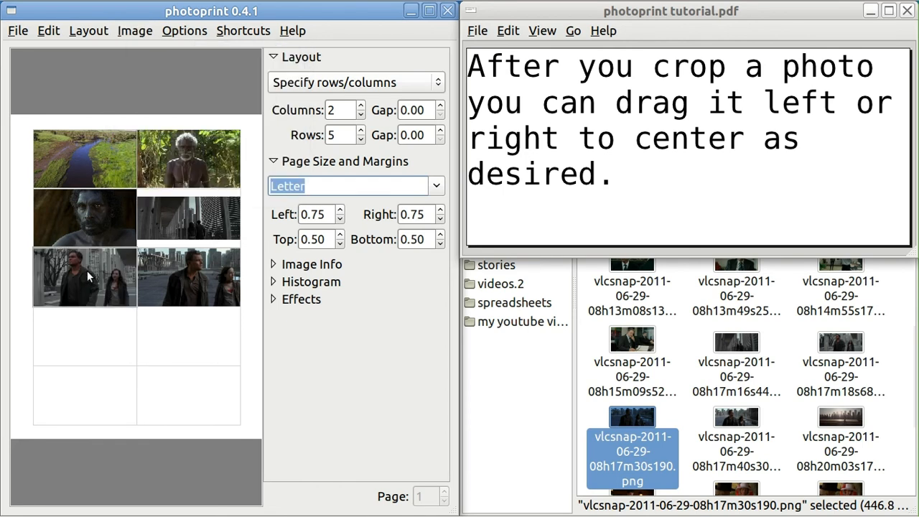
drag(87, 270, 67, 269)
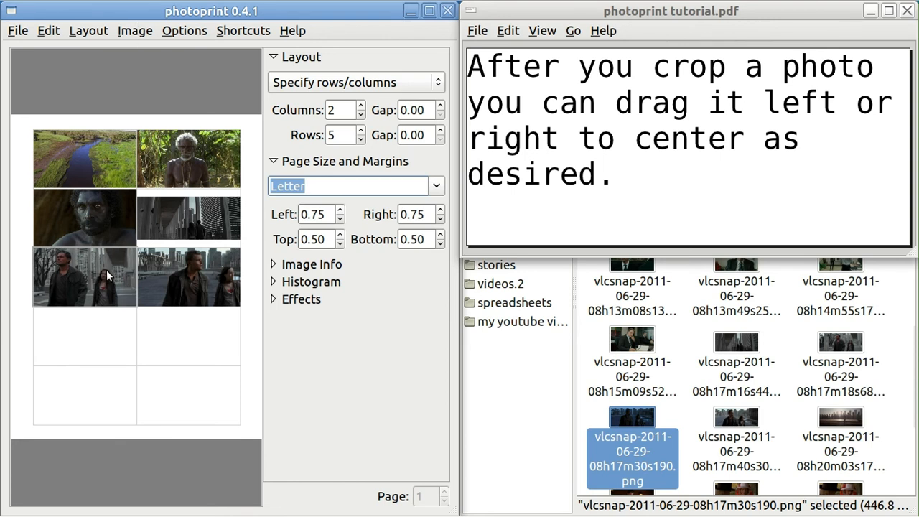
click(140, 32)
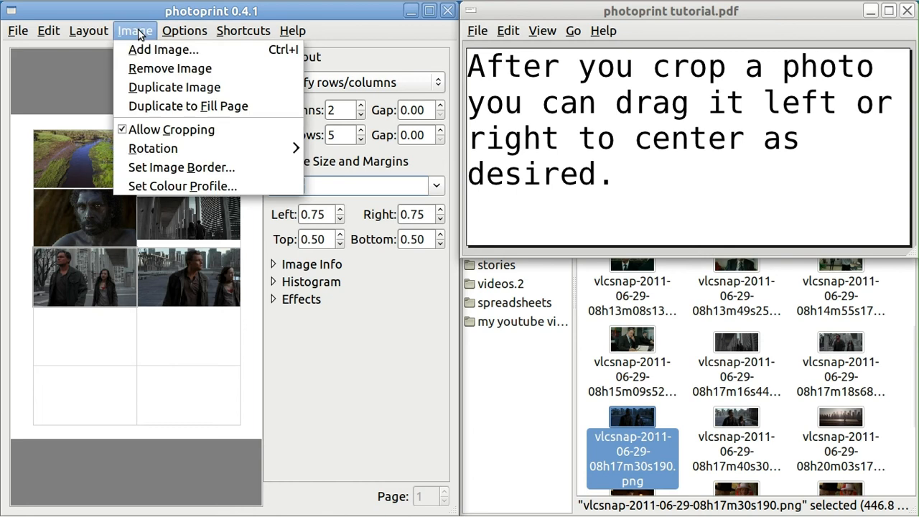
click(156, 129)
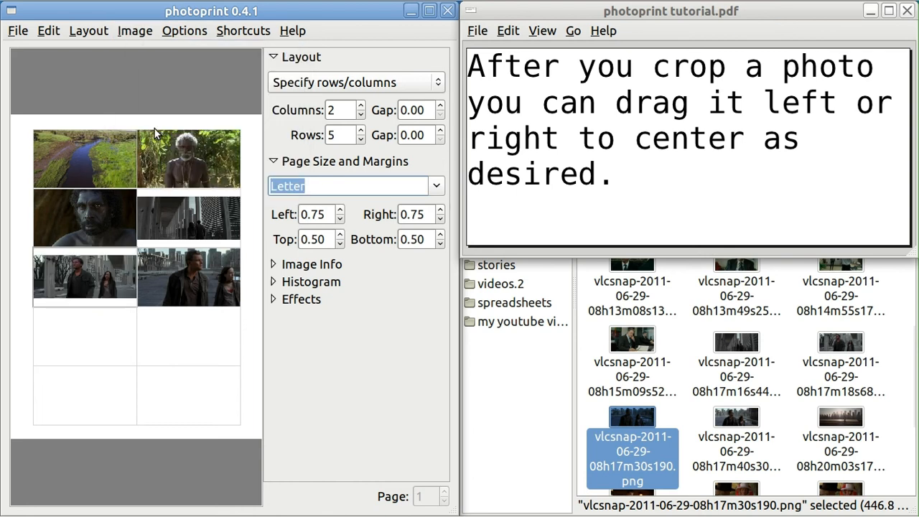
- Page the tutorial PDF forward to the note on rotating 90 degrees and display the rotation options for the selected photo
click(573, 138)
key(Page_Down)
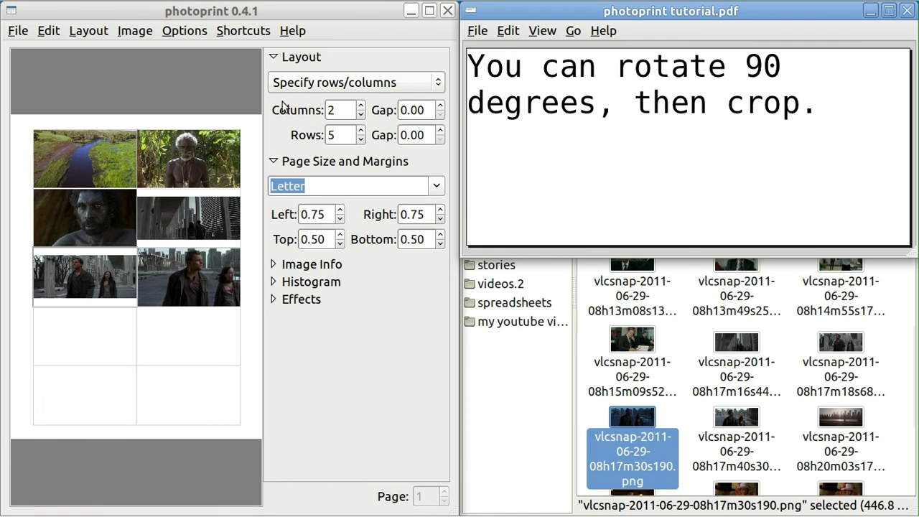
click(138, 36)
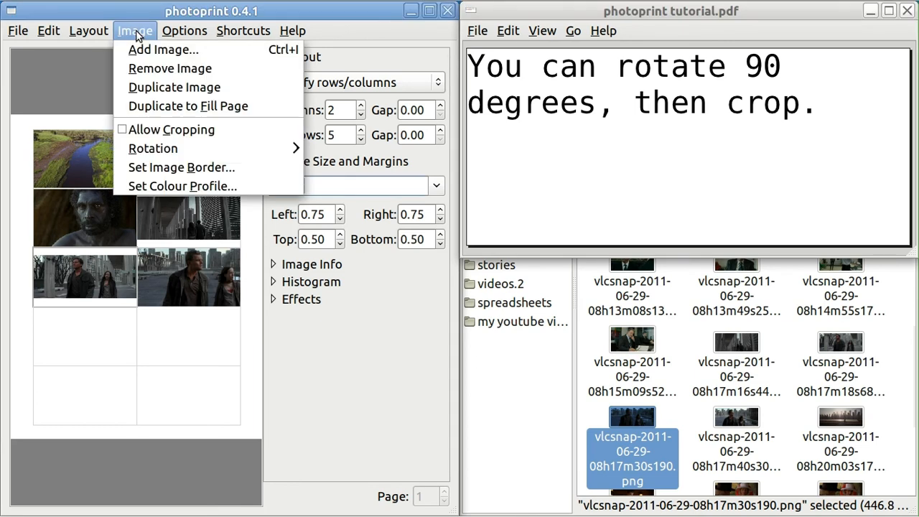
mouse_move(179, 153)
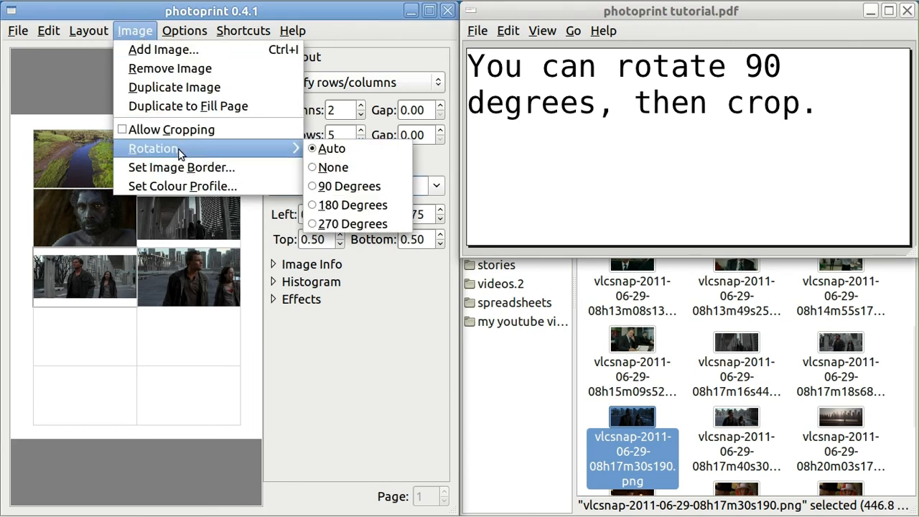
- Close the rotation options and page the tutorial PDF forward two pages to the trick about duplicating one picture
click(528, 15)
click(527, 14)
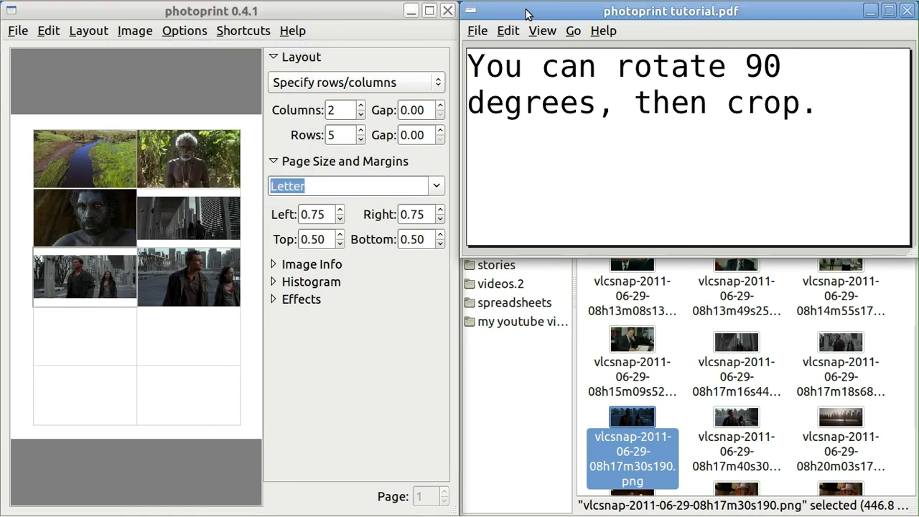
key(Page_Down)
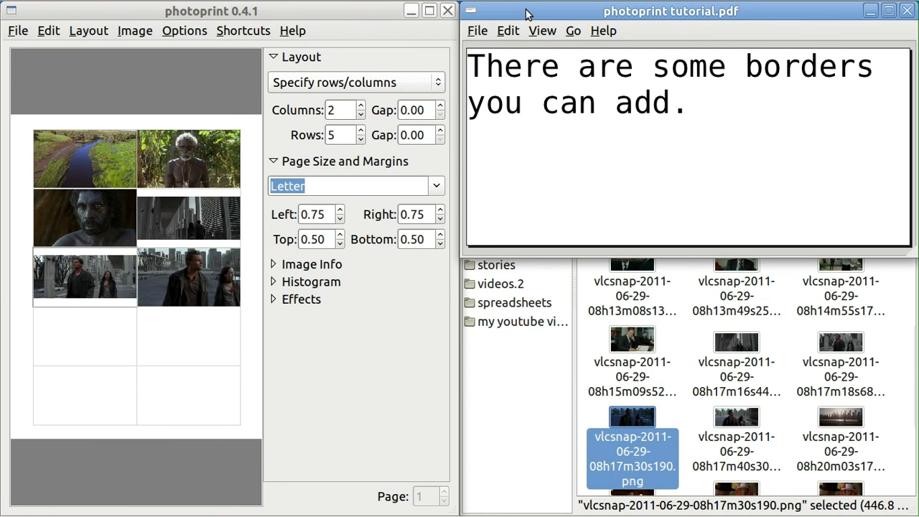
key(Page_Down)
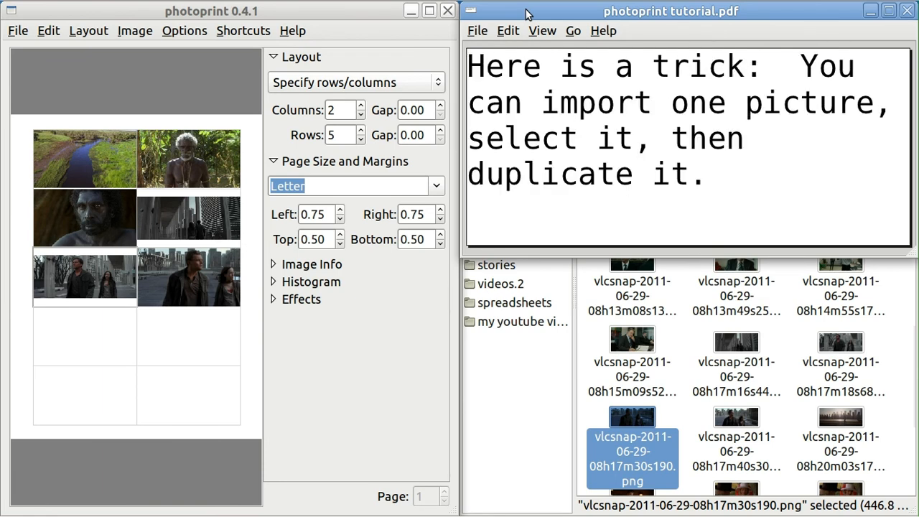
- Apply the blank image border to the first photo in the grid's third row
click(141, 34)
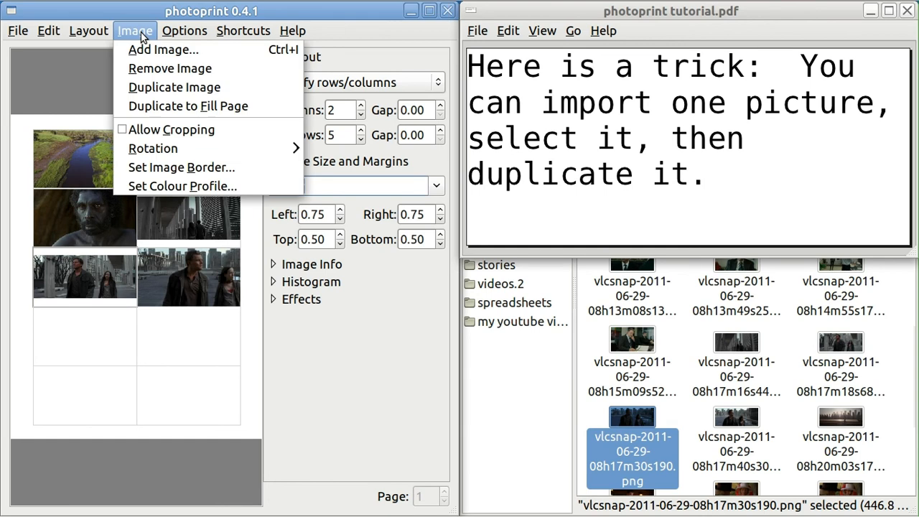
click(198, 168)
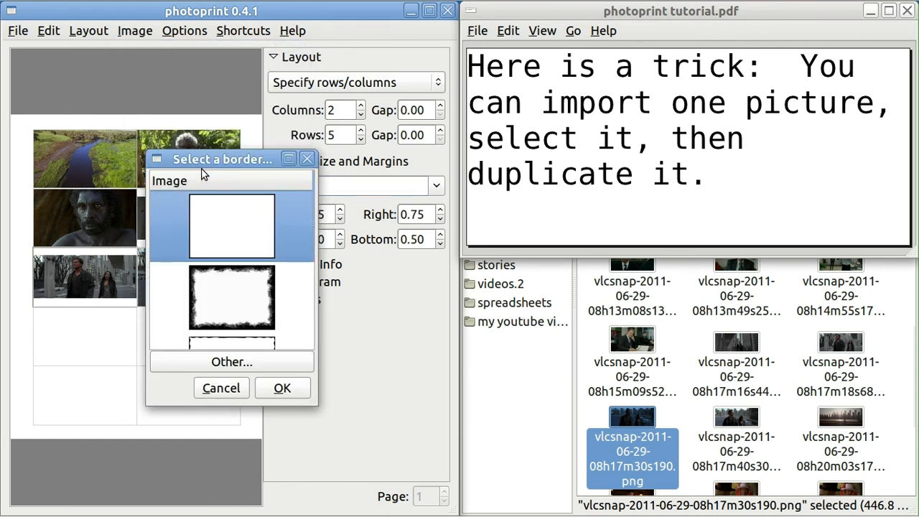
click(284, 386)
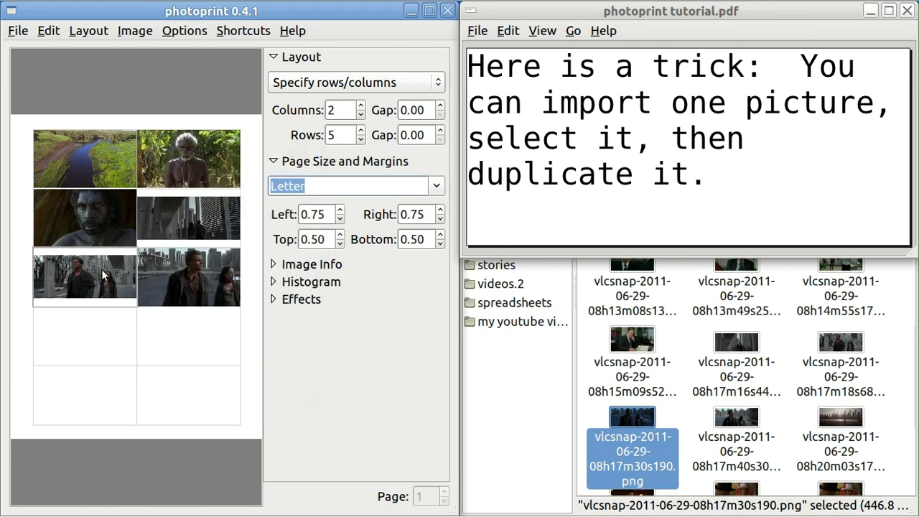
- Apply the ragged black-edged image border to the first photo in the grid's third row
click(133, 31)
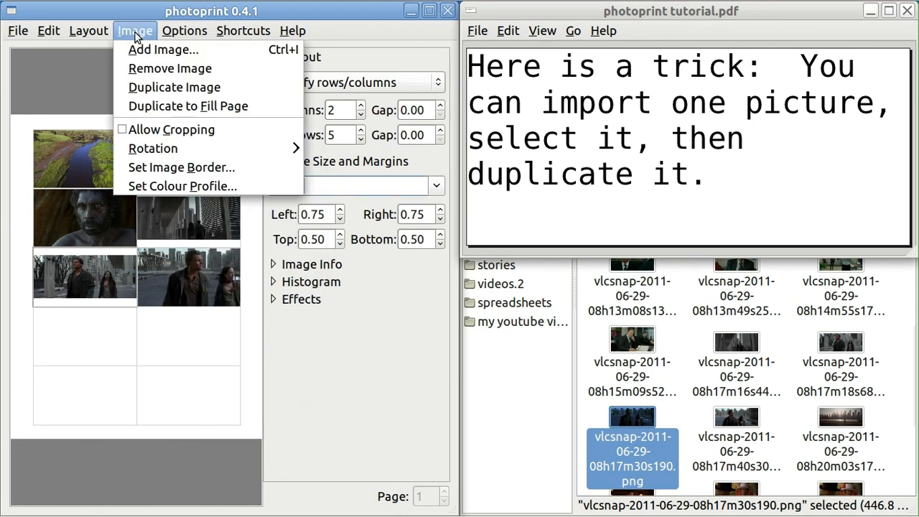
click(183, 167)
click(206, 243)
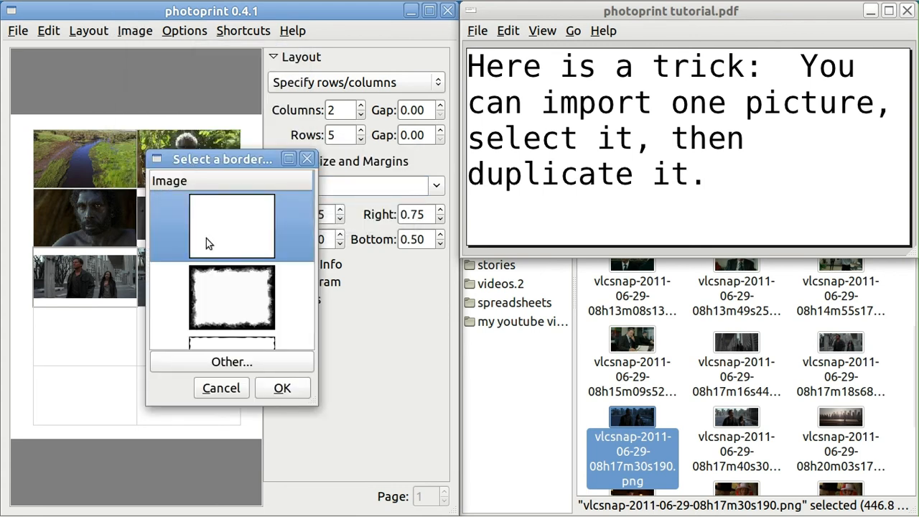
click(251, 302)
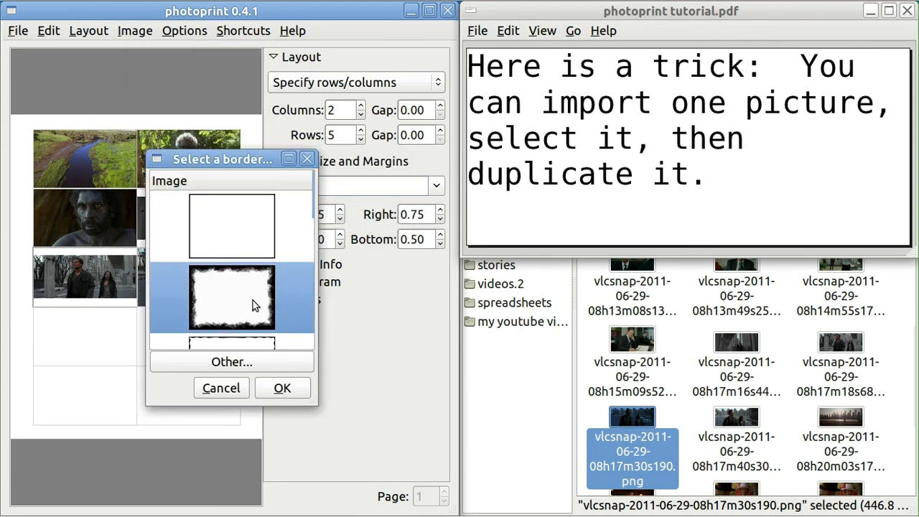
click(286, 394)
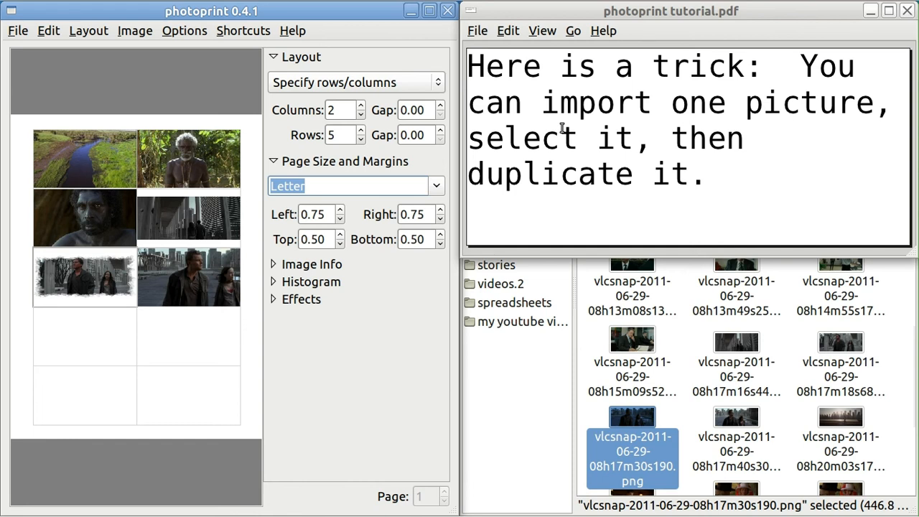
click(81, 161)
key(ctrl+a)
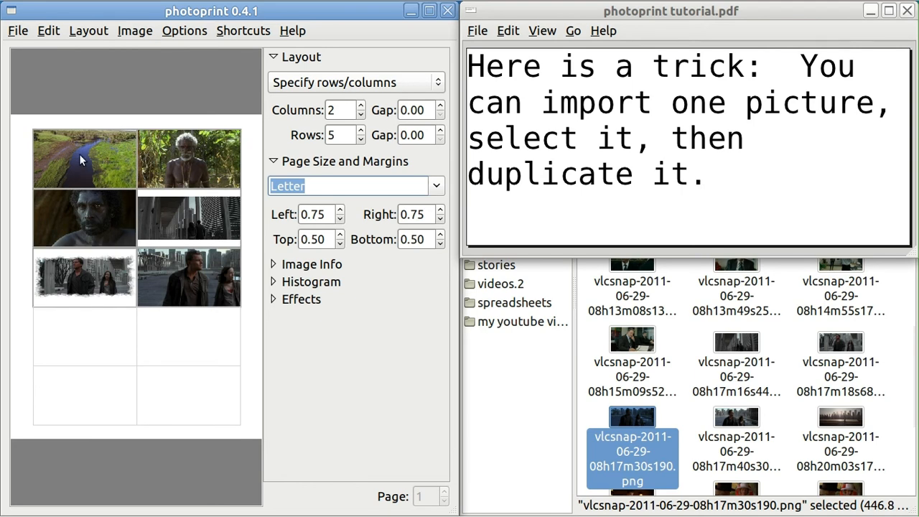
click(134, 33)
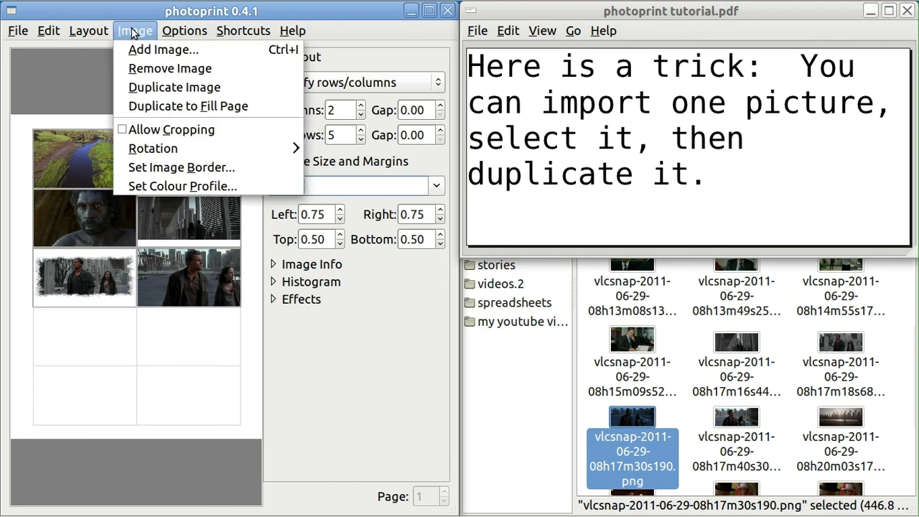
click(156, 69)
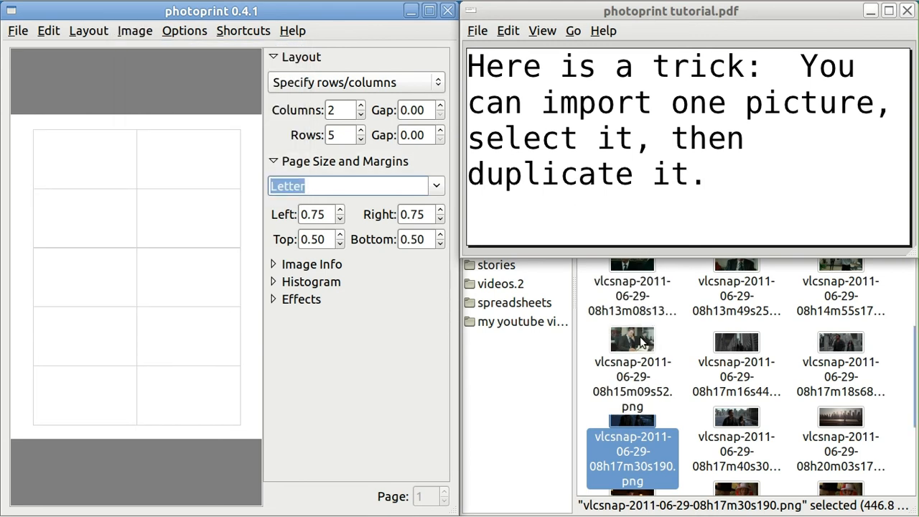
drag(641, 343, 96, 156)
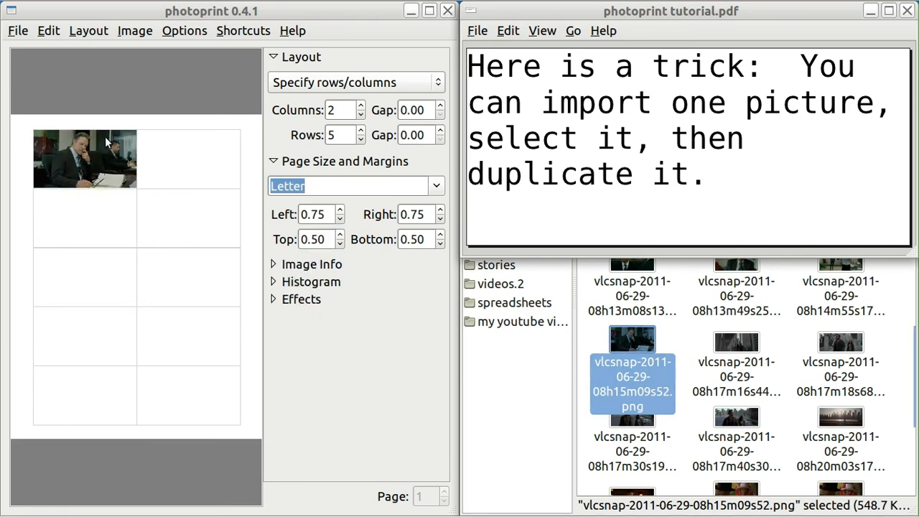
- Duplicate the photo in the first cell once, and remove the copy from the second cell
click(102, 154)
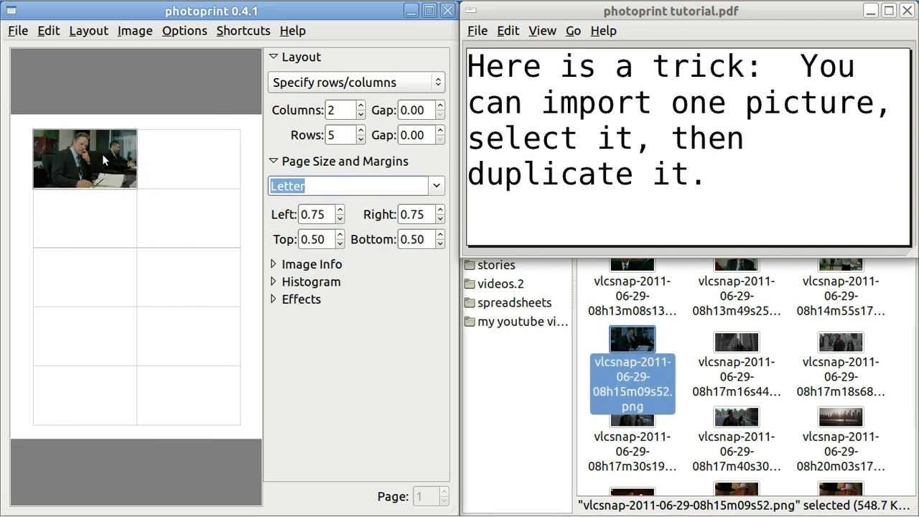
click(131, 33)
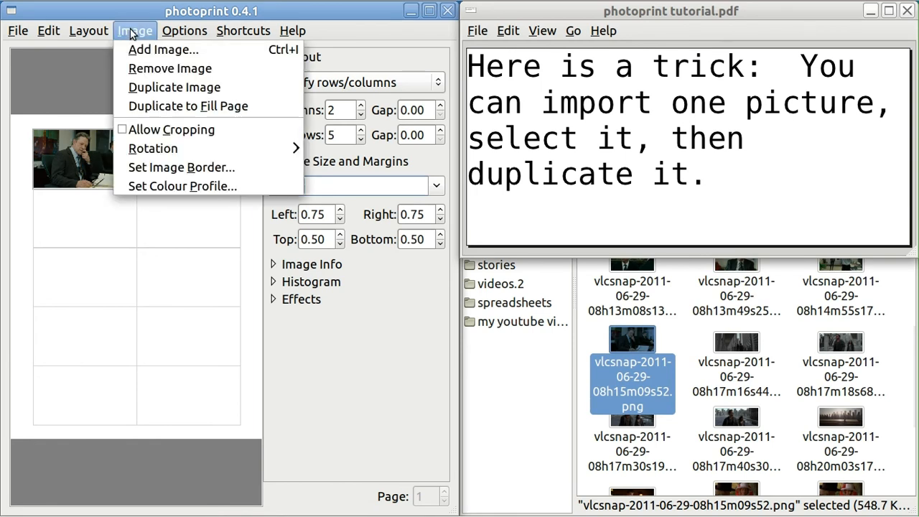
click(170, 87)
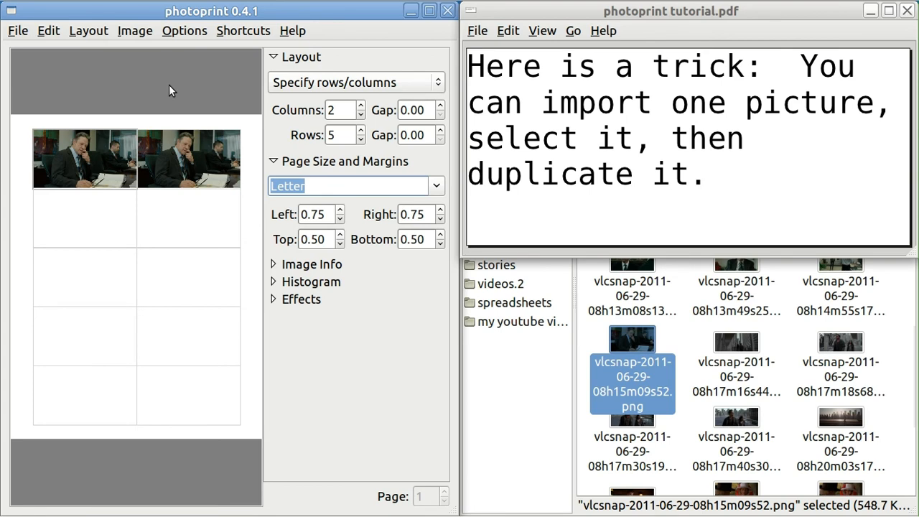
click(196, 149)
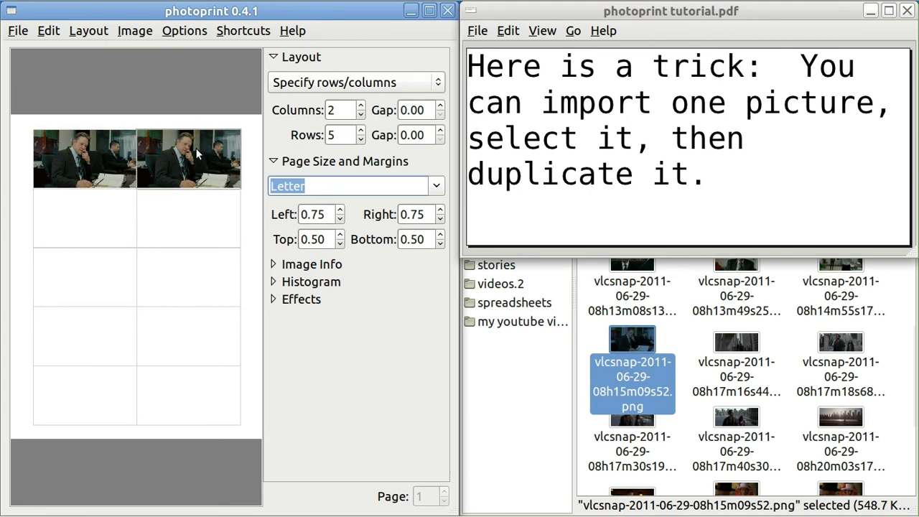
click(134, 31)
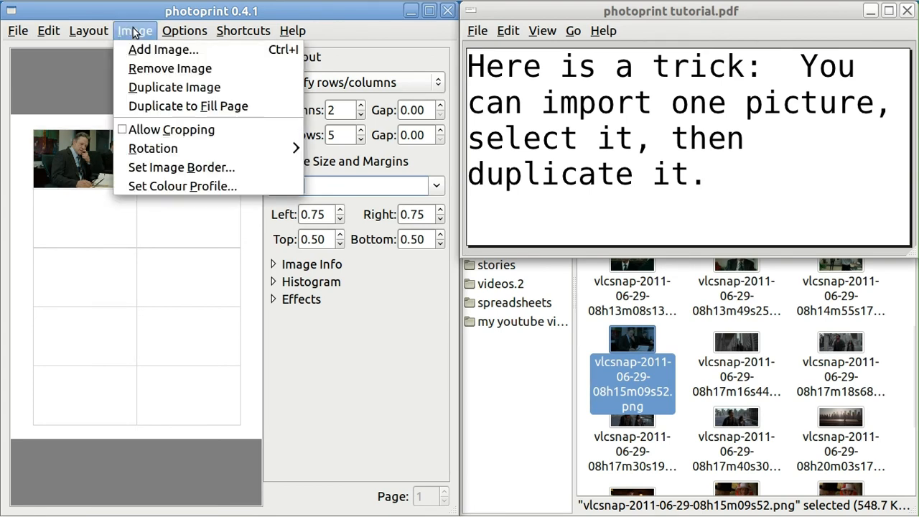
click(155, 69)
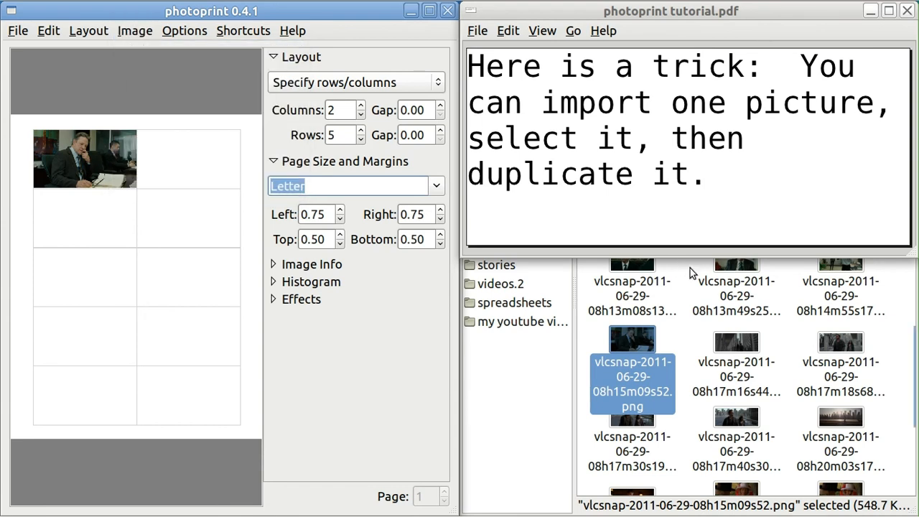
click(728, 276)
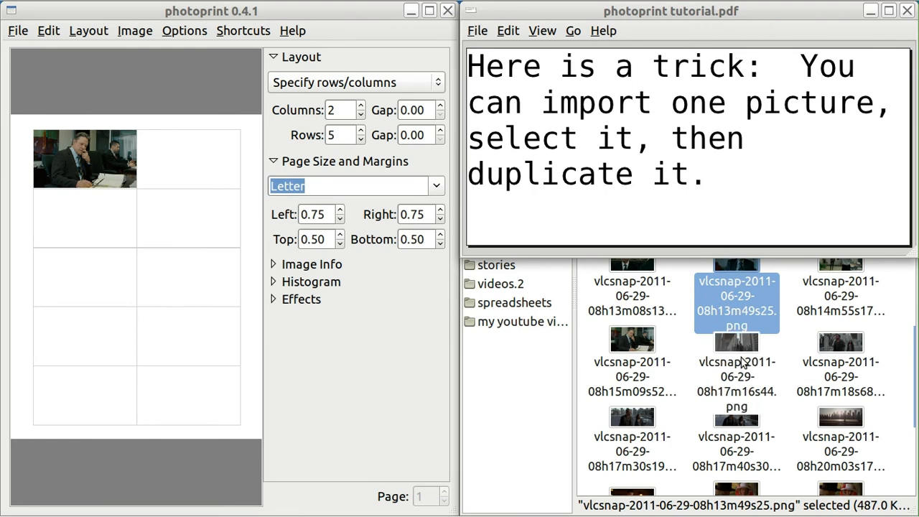
click(742, 424)
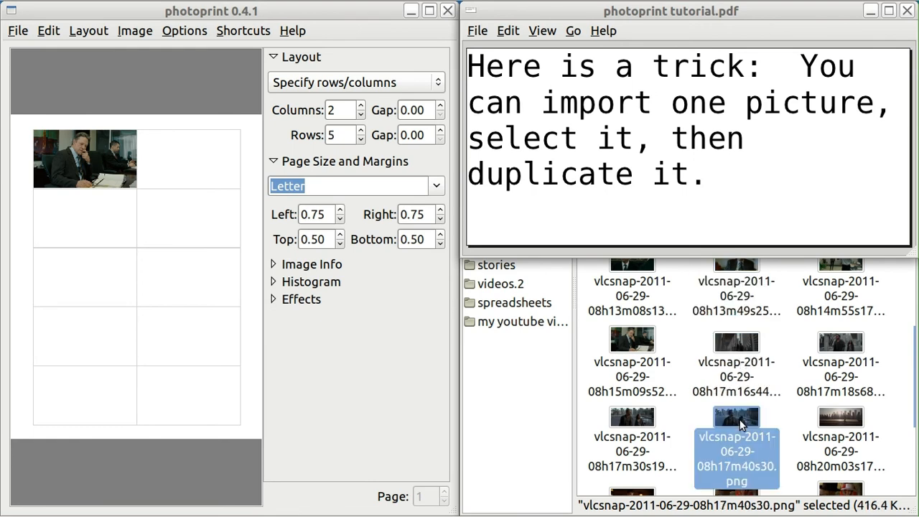
drag(738, 419, 213, 175)
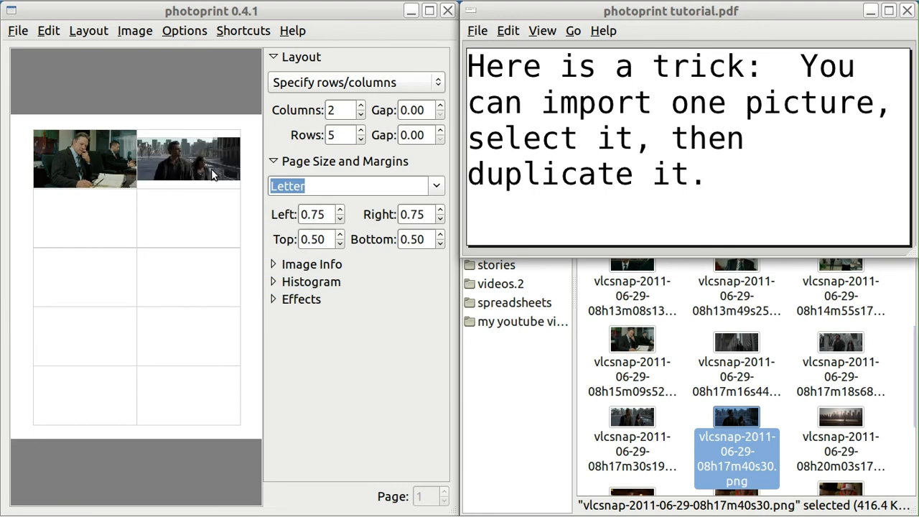
- Page the tutorial PDF forward three pages to the note about filling the page with one picture
click(596, 93)
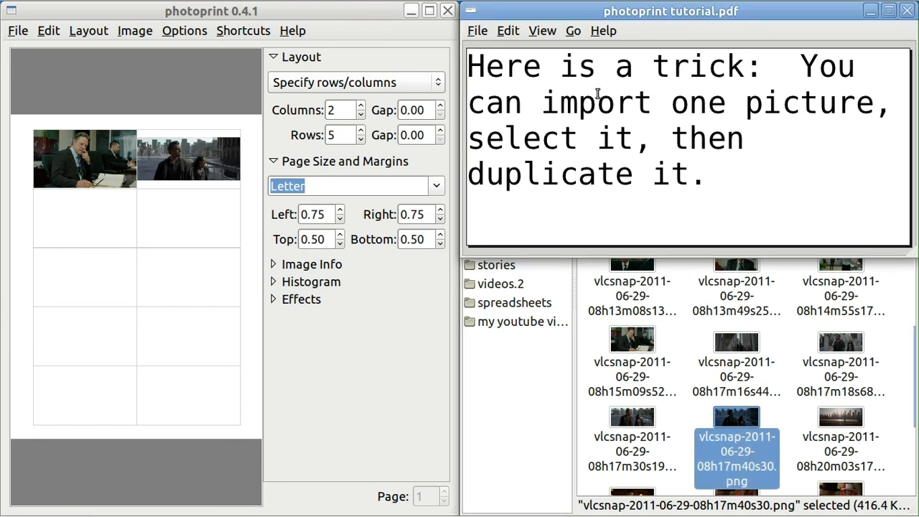
key(Page_Down)
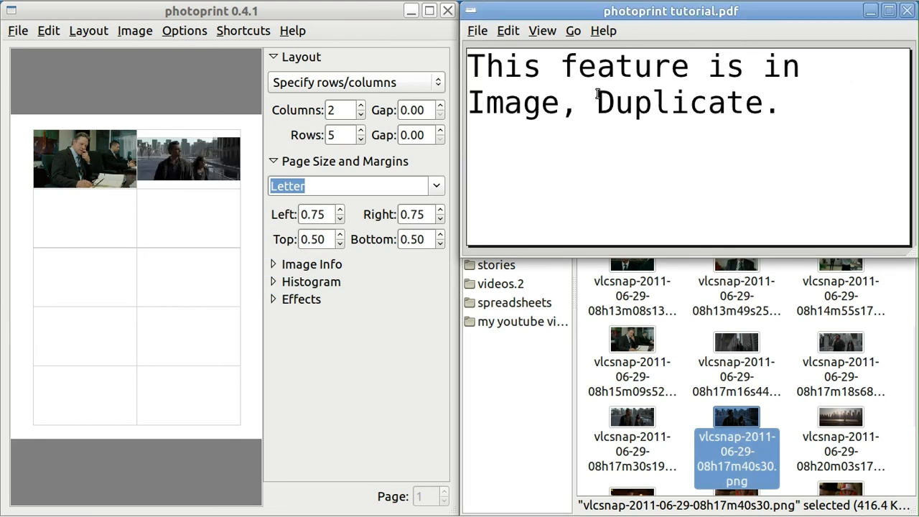
key(Page_Down)
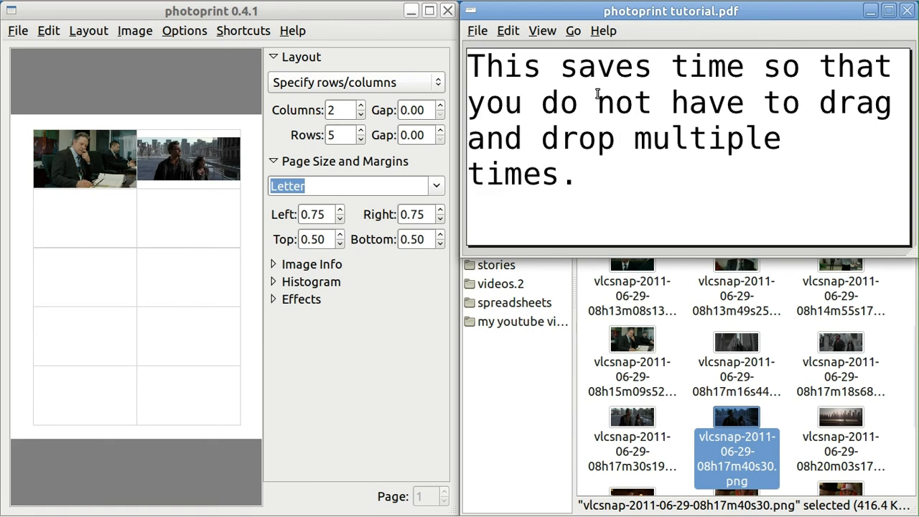
key(Page_Down)
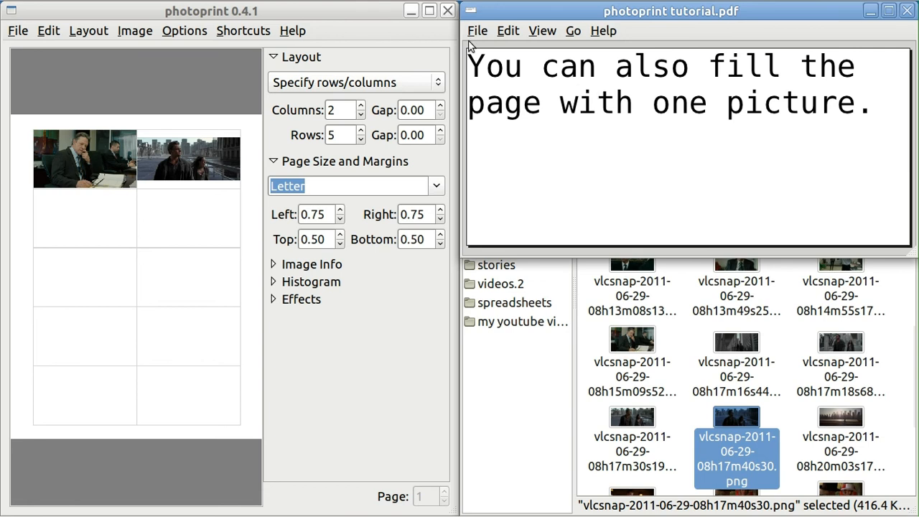
- Select both photos in the grid's first row and duplicate them to fill the page
click(136, 31)
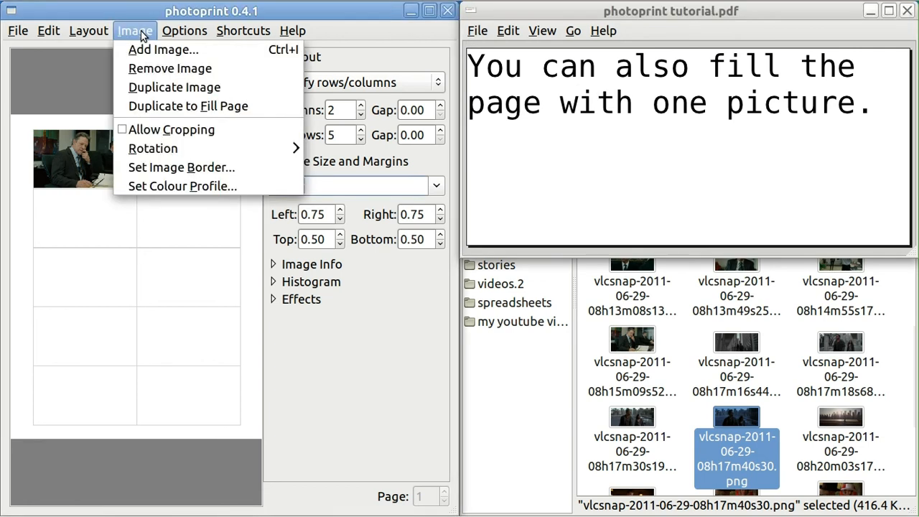
click(176, 109)
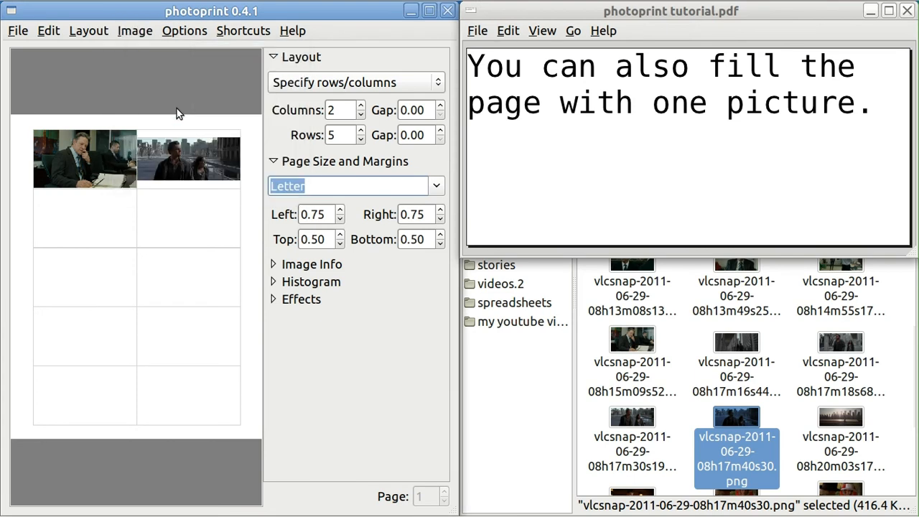
click(98, 145)
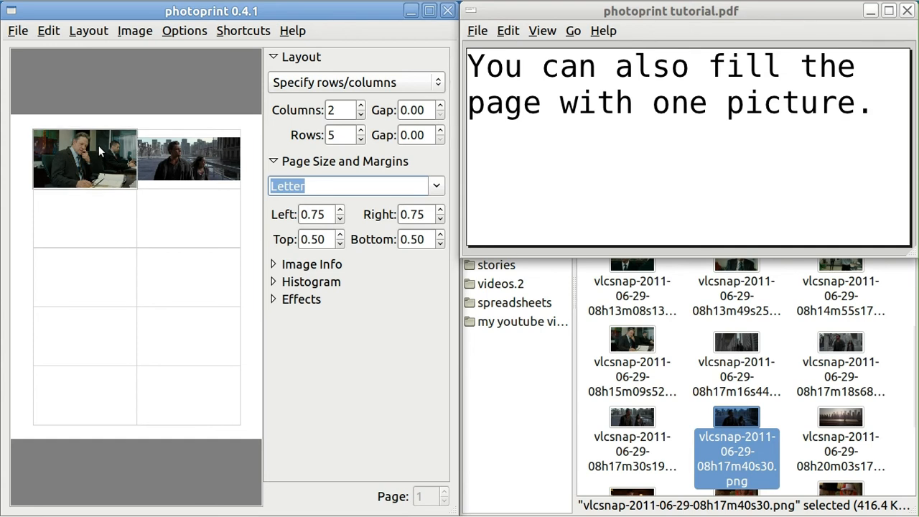
click(178, 149)
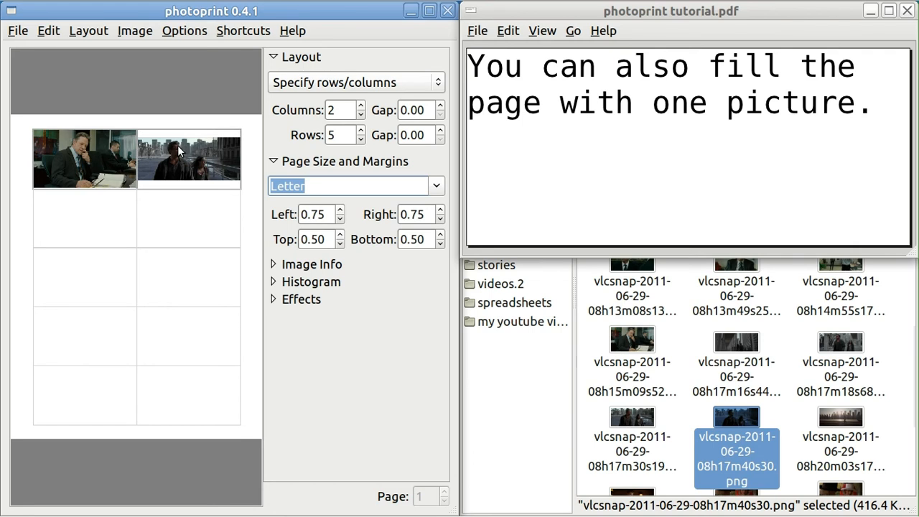
click(134, 31)
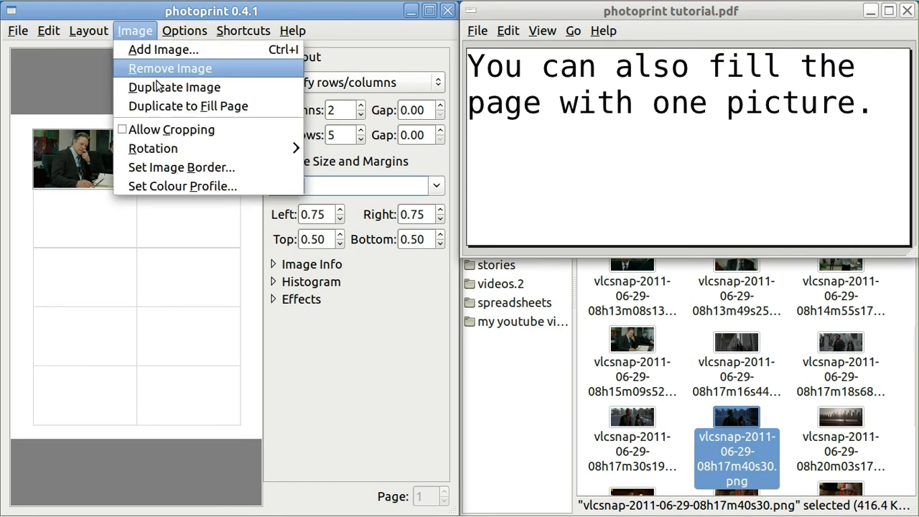
click(176, 106)
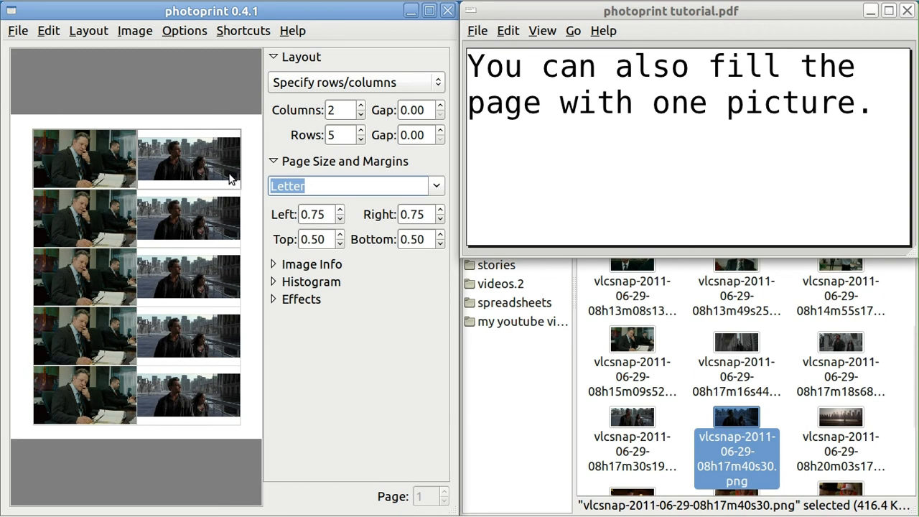
- Page the tutorial PDF forward two pages to the note about printing a wall-size poster
click(549, 100)
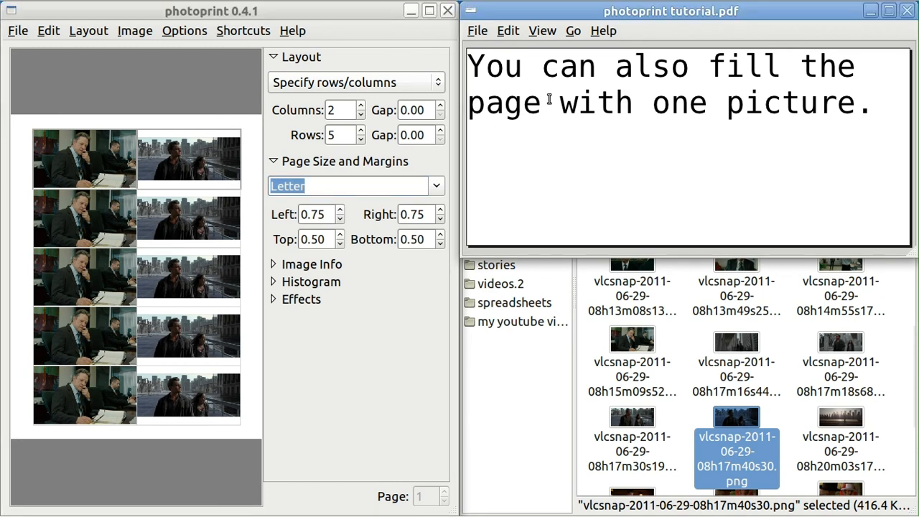
key(Page_Down)
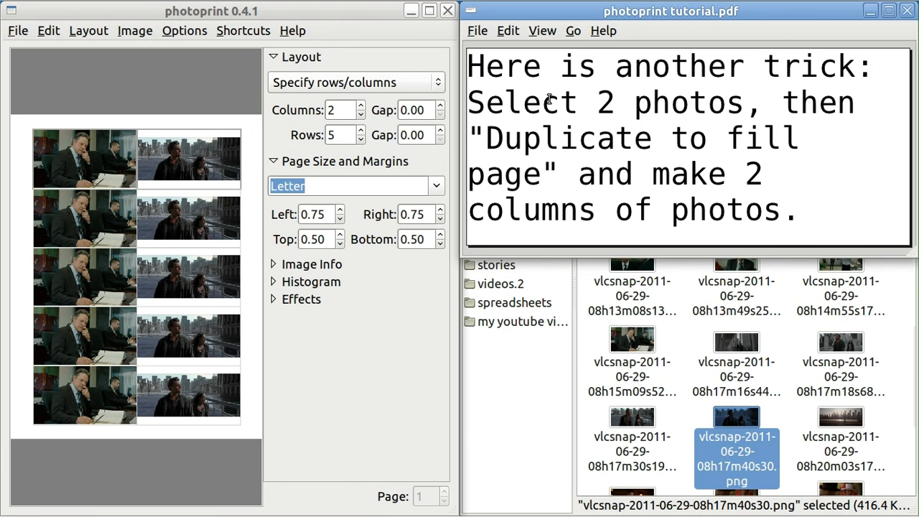
key(Page_Down)
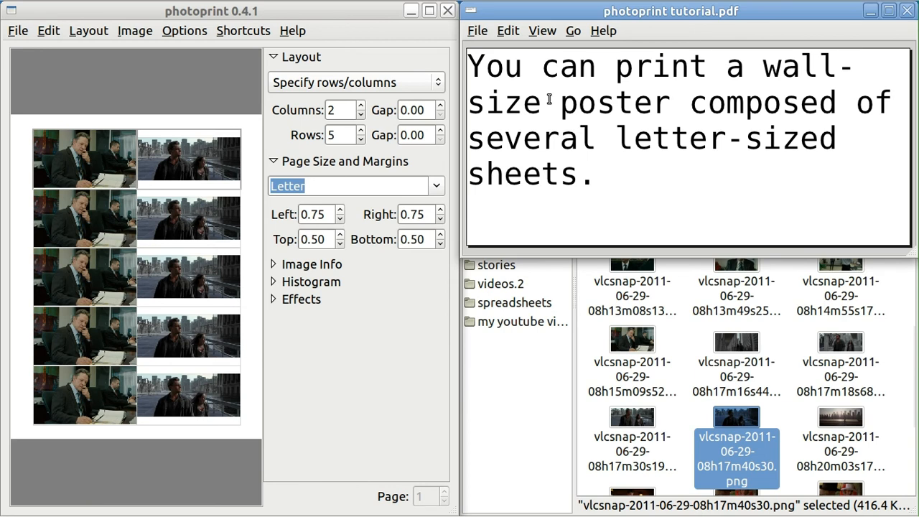
click(161, 178)
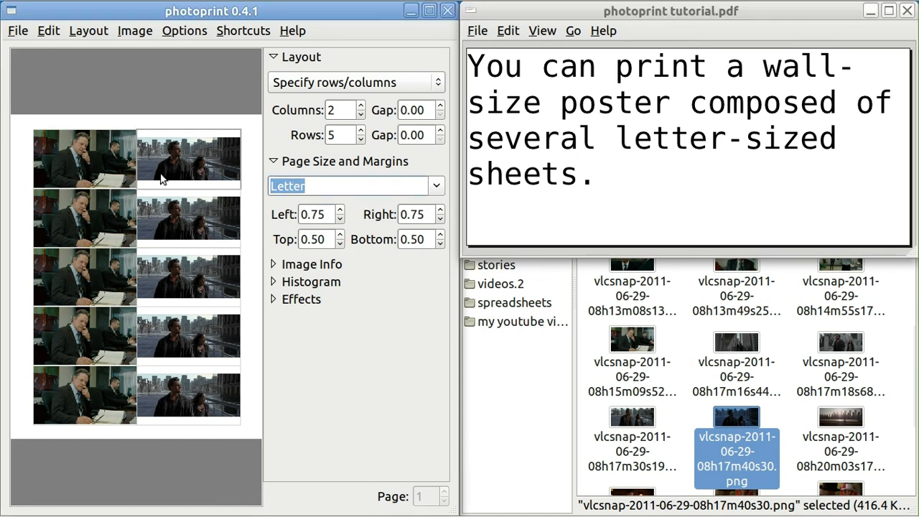
click(136, 31)
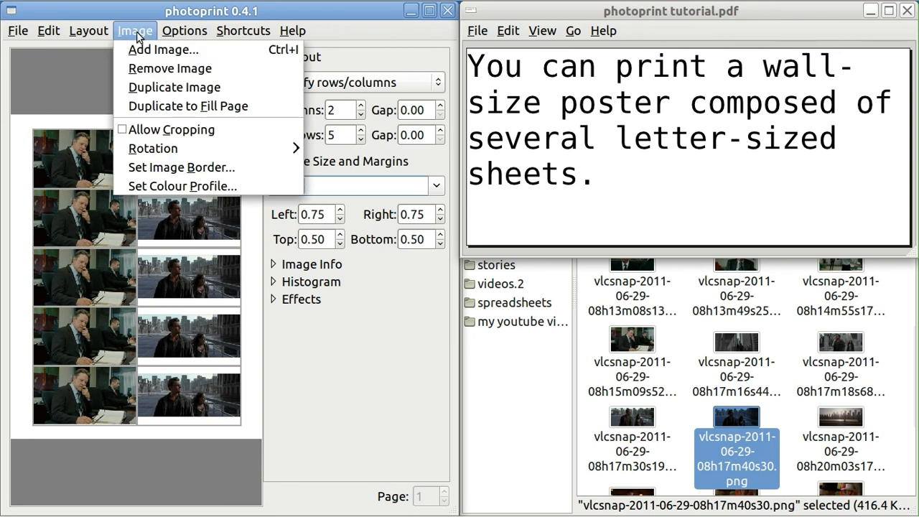
click(164, 68)
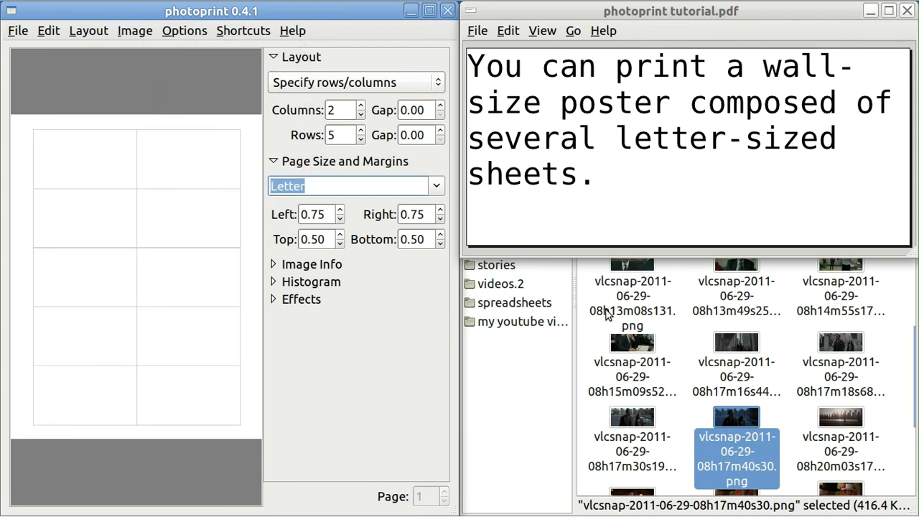
drag(633, 342, 72, 163)
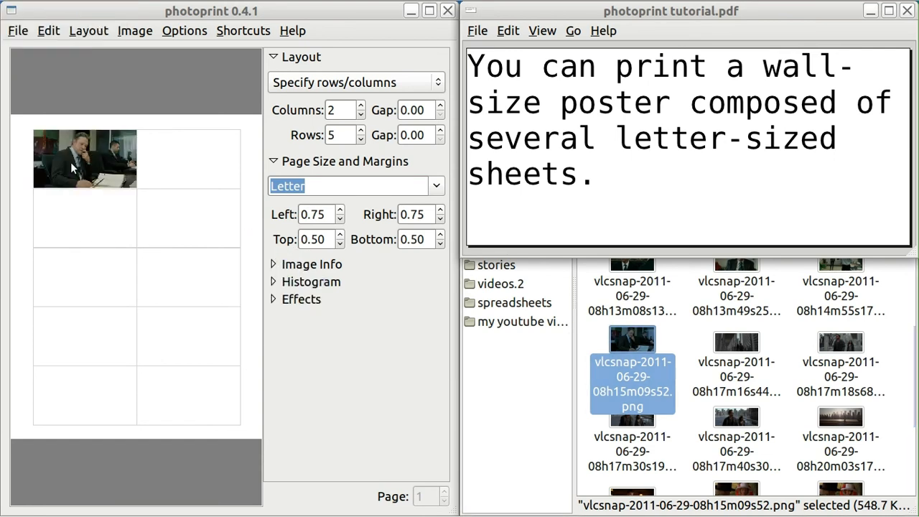
- Page the tutorial PDF forward to the note about the Poster layout and its number of sheets
click(596, 76)
key(Page_Down)
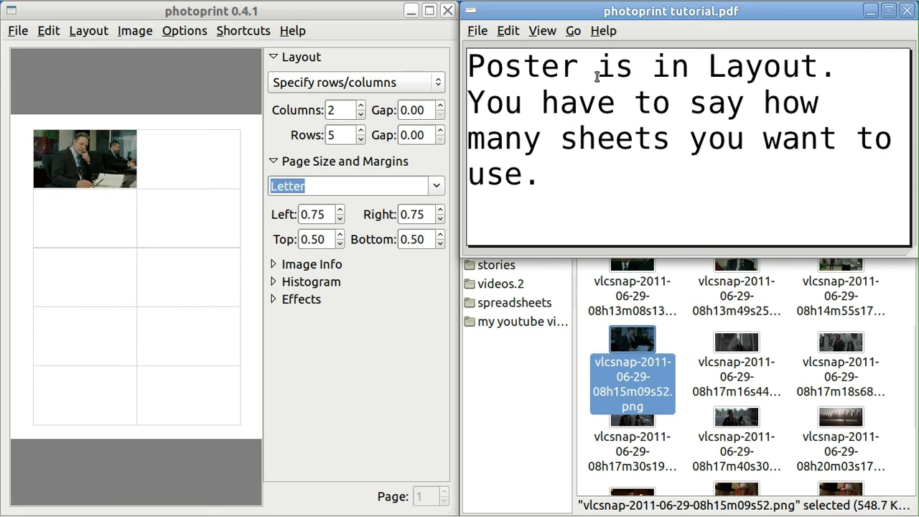
- Switch the page holding the single photo to the Poster layout
click(91, 34)
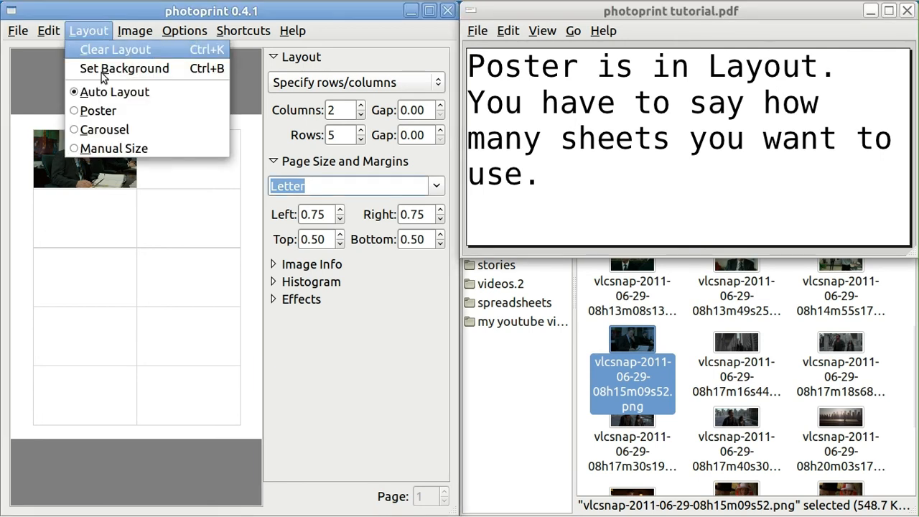
click(108, 114)
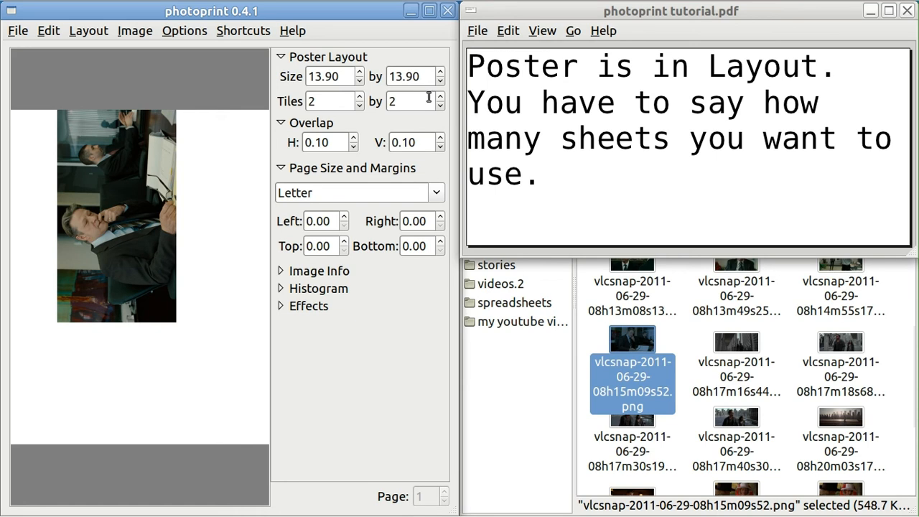
- Page the tutorial PDF forward two pages, past the overlap note, to the note about the carousel print mode
click(534, 108)
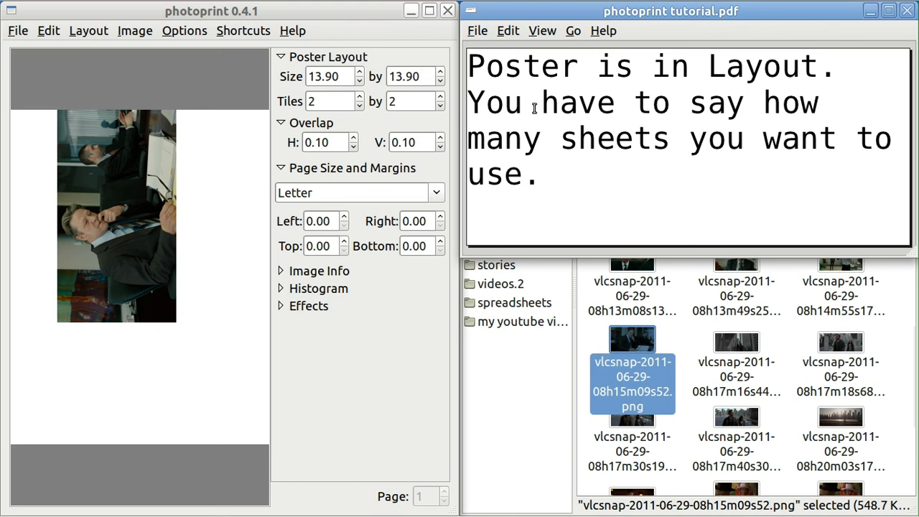
key(Page_Down)
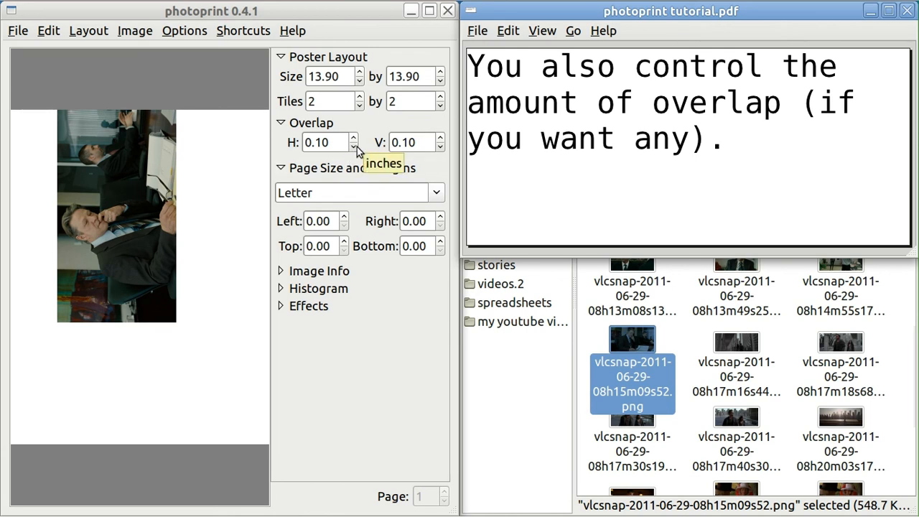
scroll(585, 122, down, 1)
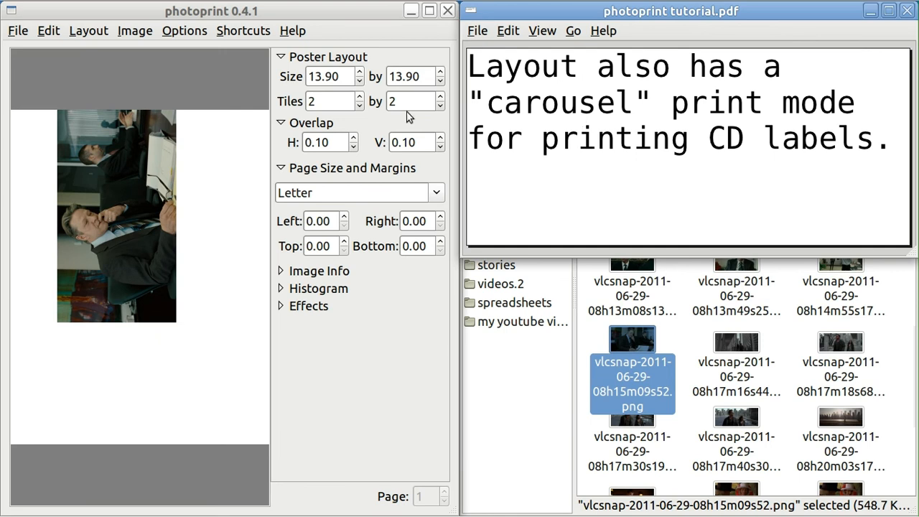
- Return the page to Auto Layout and duplicate the photo in the first cell to fill the page
click(86, 32)
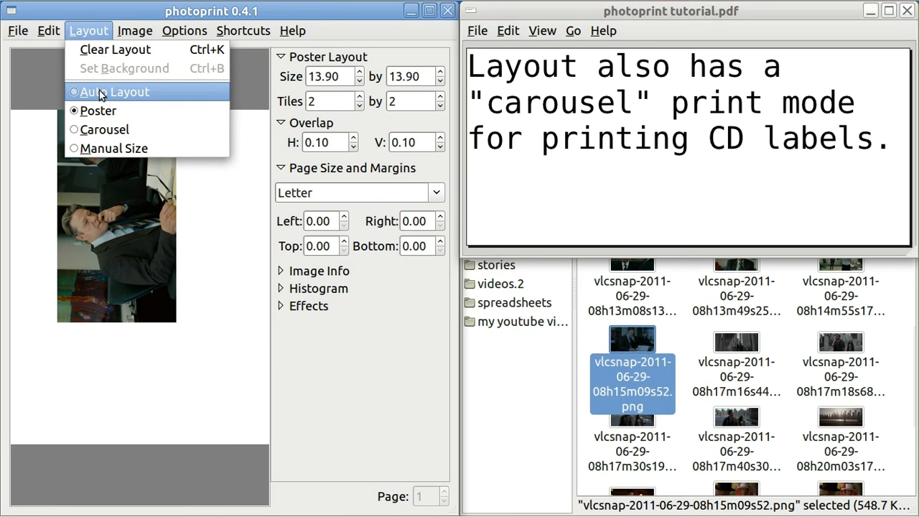
click(99, 91)
click(91, 170)
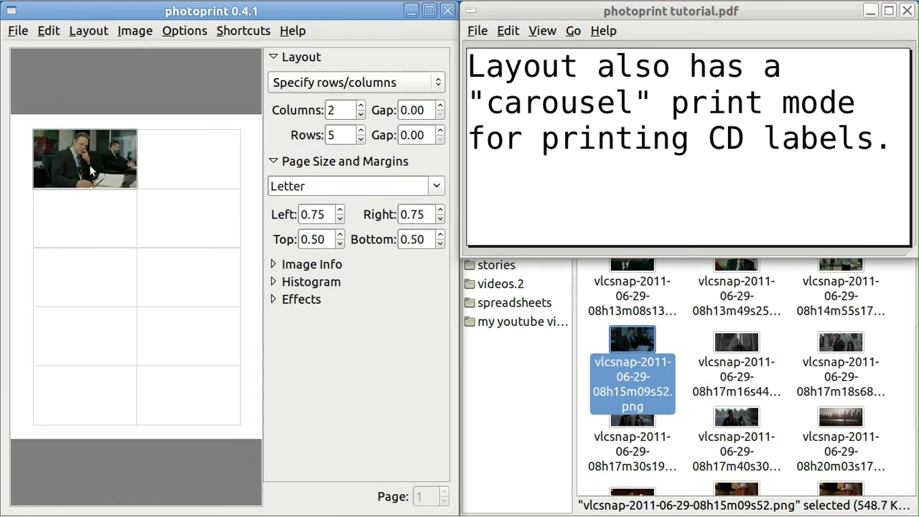
click(135, 32)
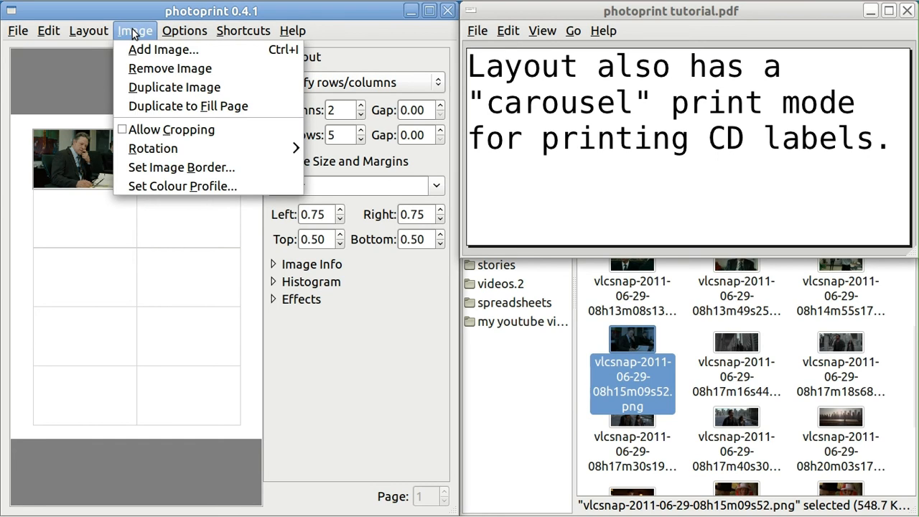
click(186, 107)
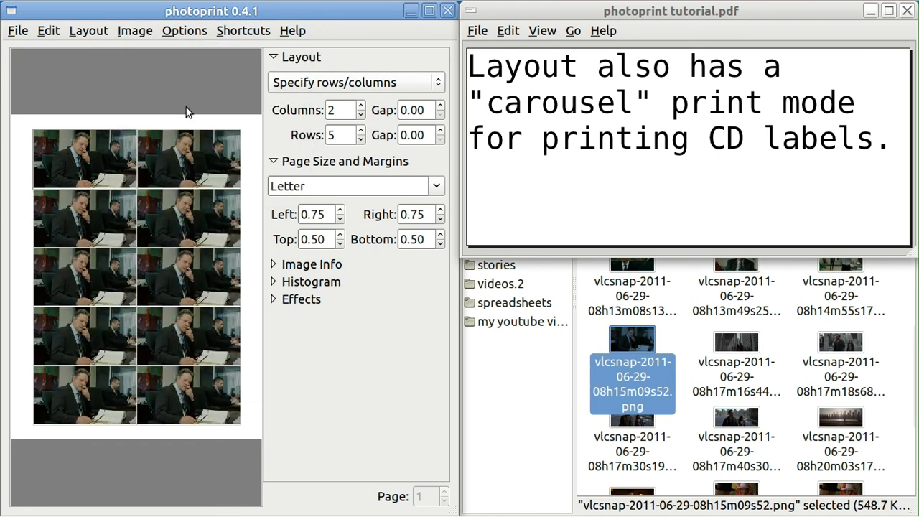
- Switch the filled page to the Carousel layout for CD labels and return it to Auto Layout
click(91, 35)
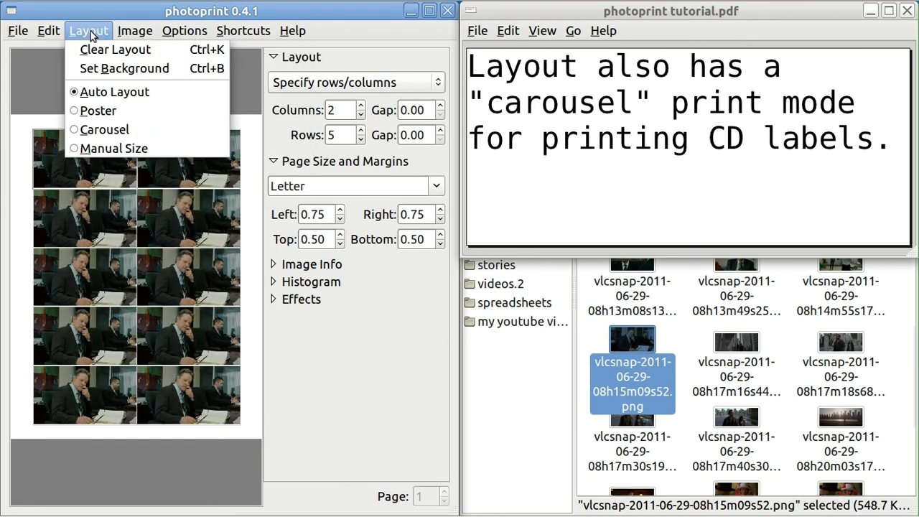
click(105, 130)
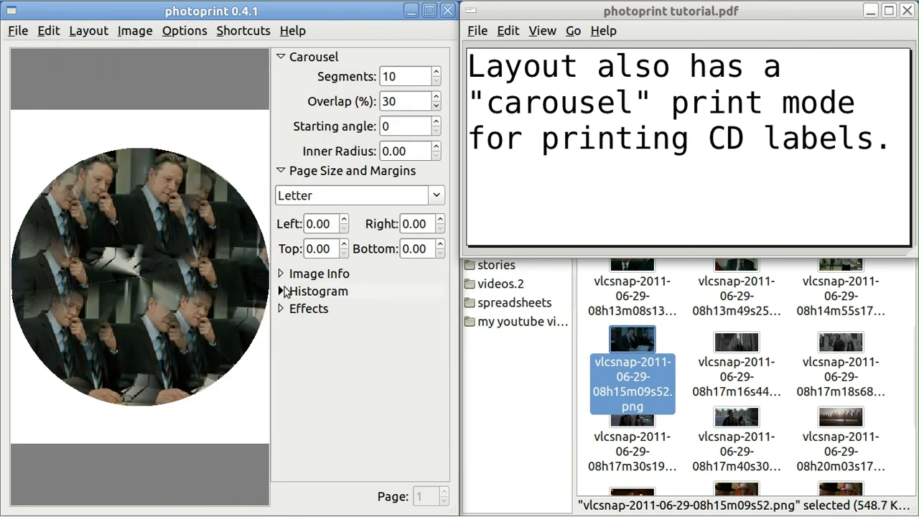
click(135, 32)
mouse_move(93, 32)
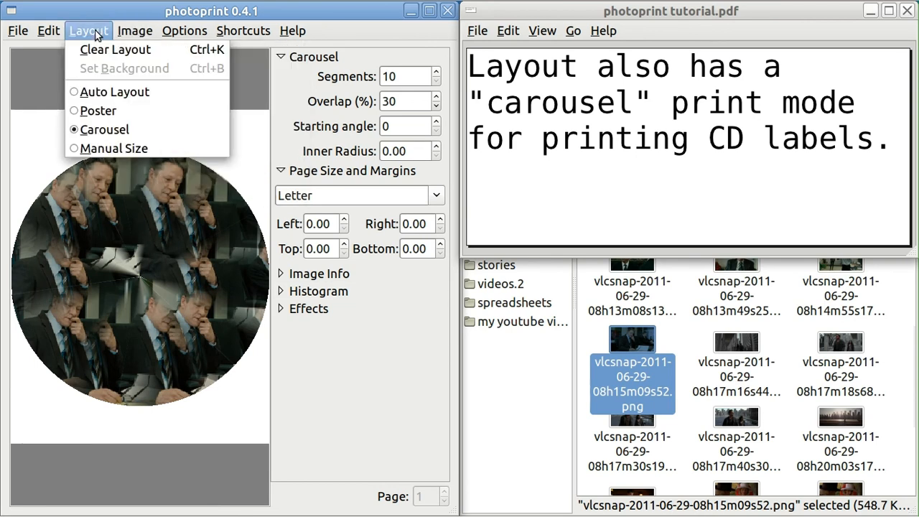
click(114, 91)
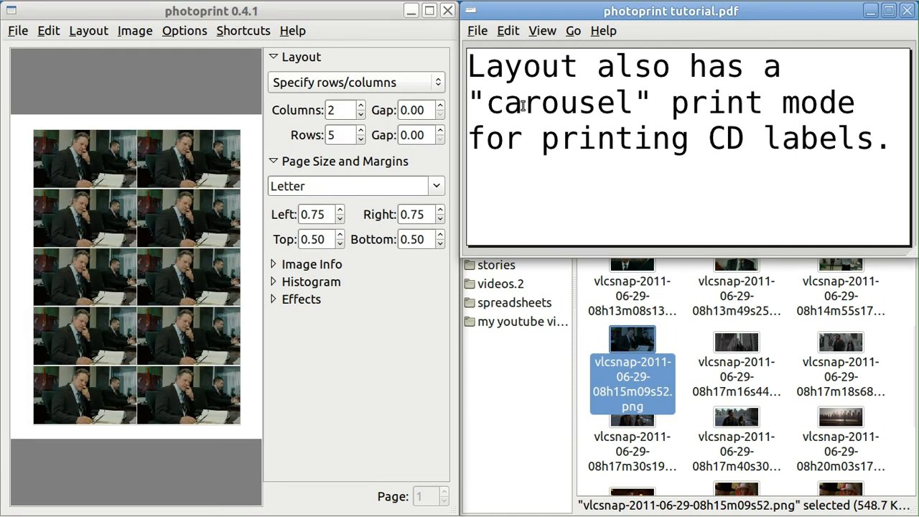
- Page the tutorial PDF forward to the manual print mode note and remove all the photos from the page
scroll(523, 106, down, 1)
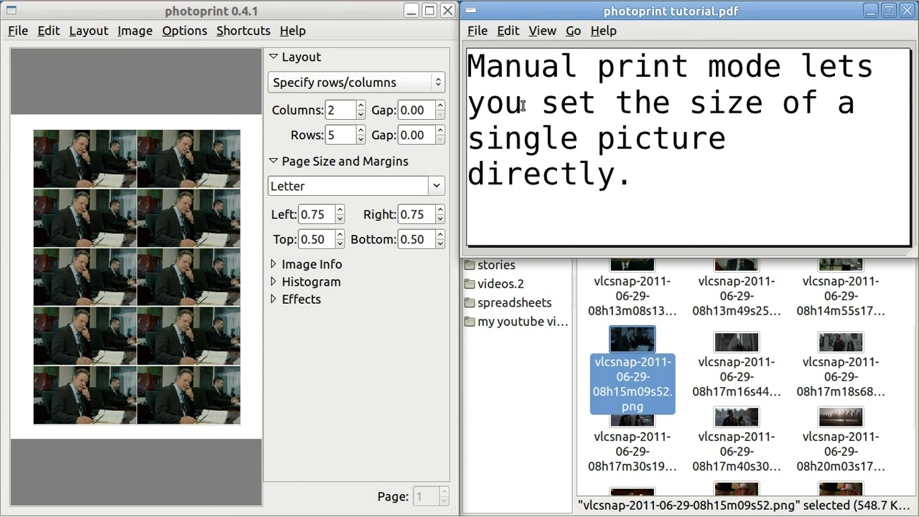
click(133, 163)
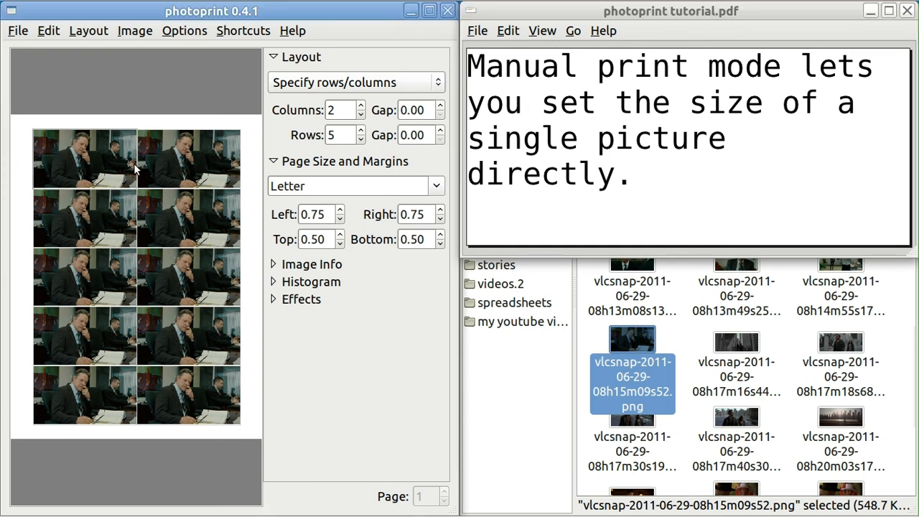
click(133, 32)
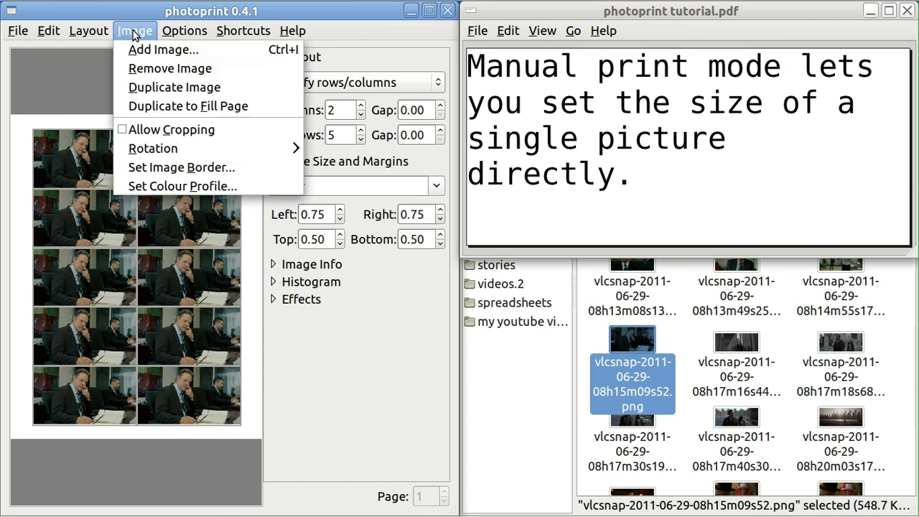
click(152, 68)
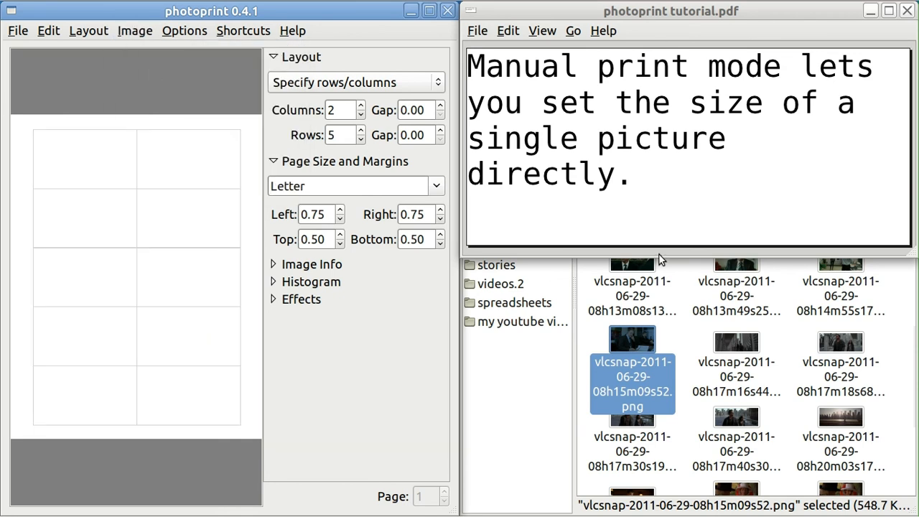
click(731, 267)
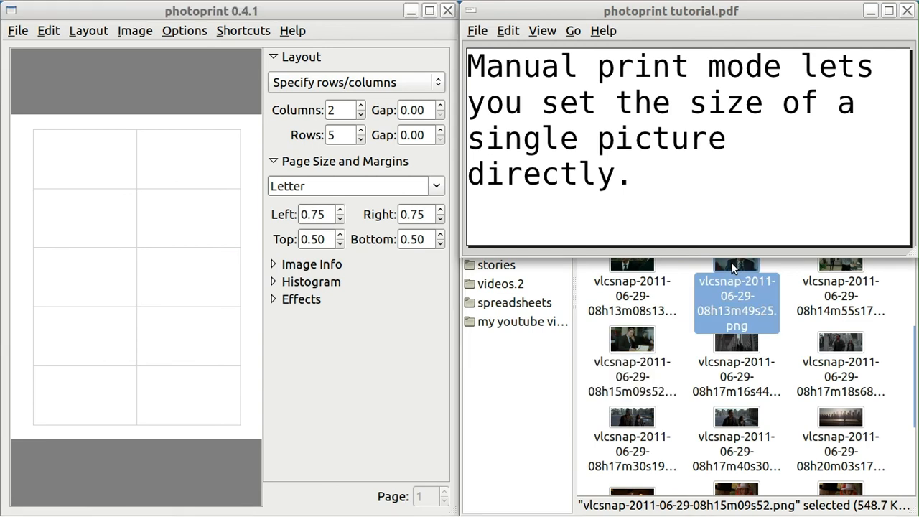
scroll(731, 267, up, 5)
scroll(733, 267, up, 3)
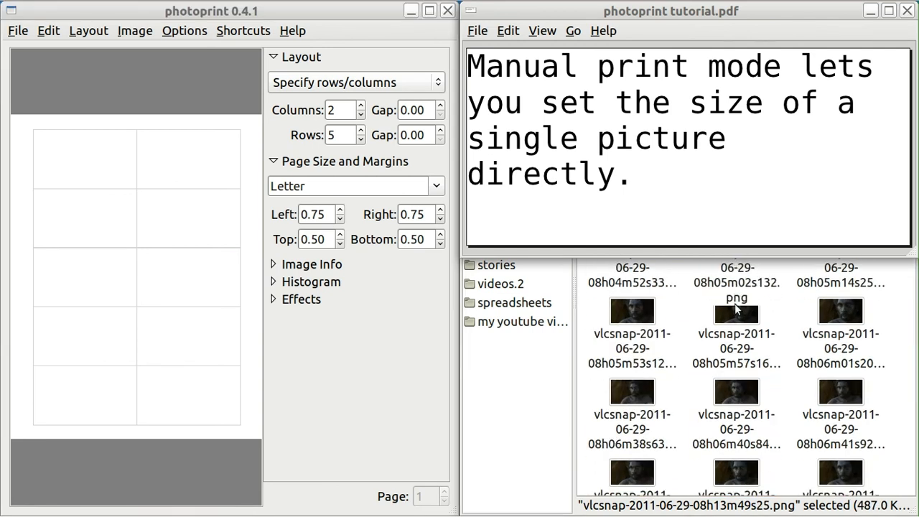
drag(733, 316, 96, 162)
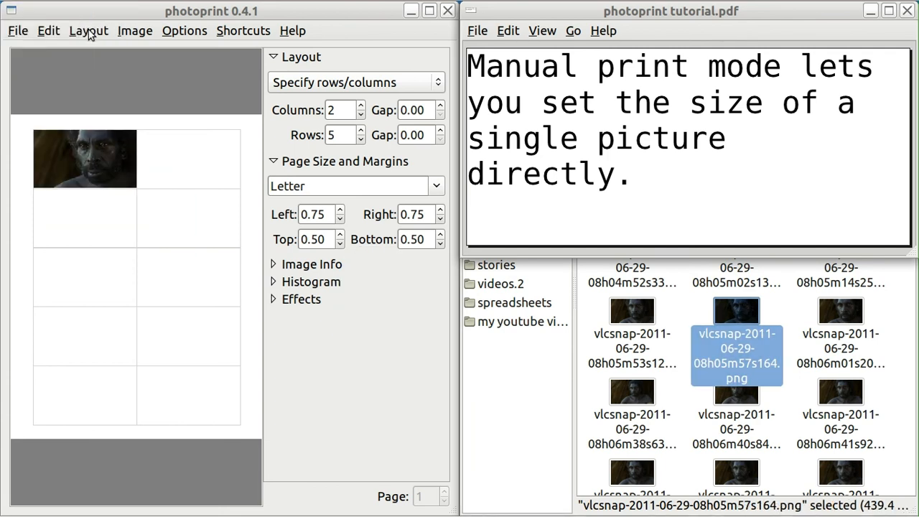
- Switch the page to the Manual Size layout and set its left margin to 0.70
click(87, 31)
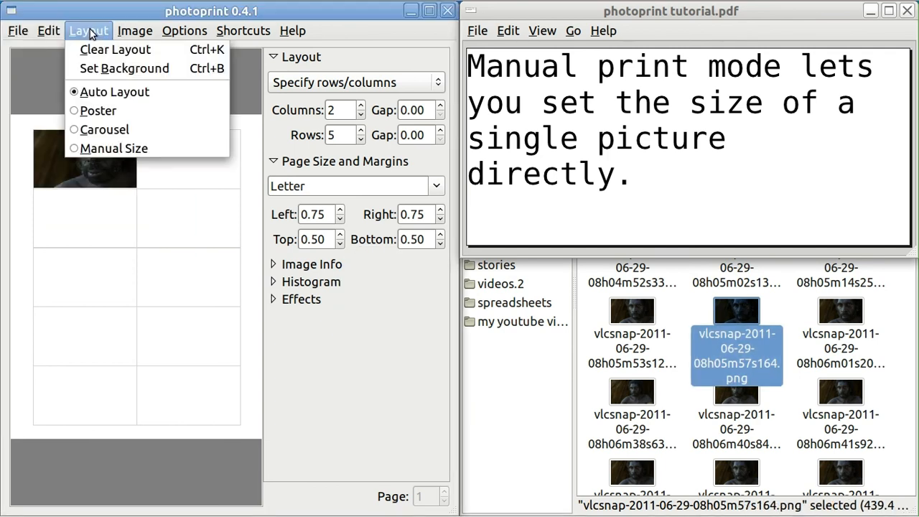
click(114, 148)
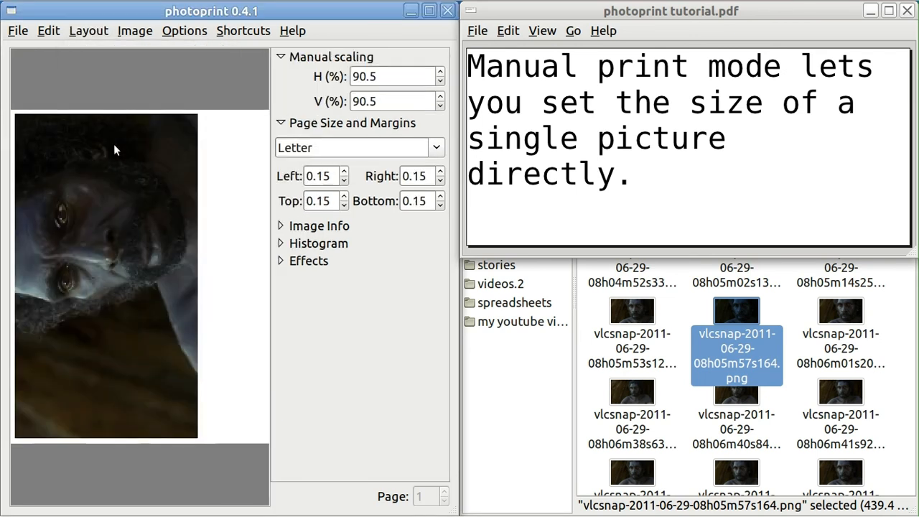
click(345, 172)
click(345, 172)
click(345, 173)
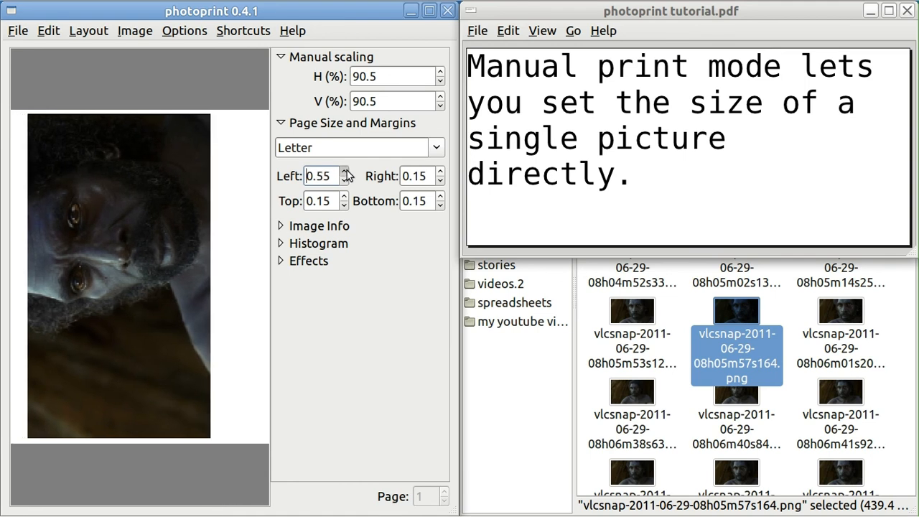
click(345, 172)
click(344, 172)
- Set the top margin of the manually sized page to 0.60
click(345, 197)
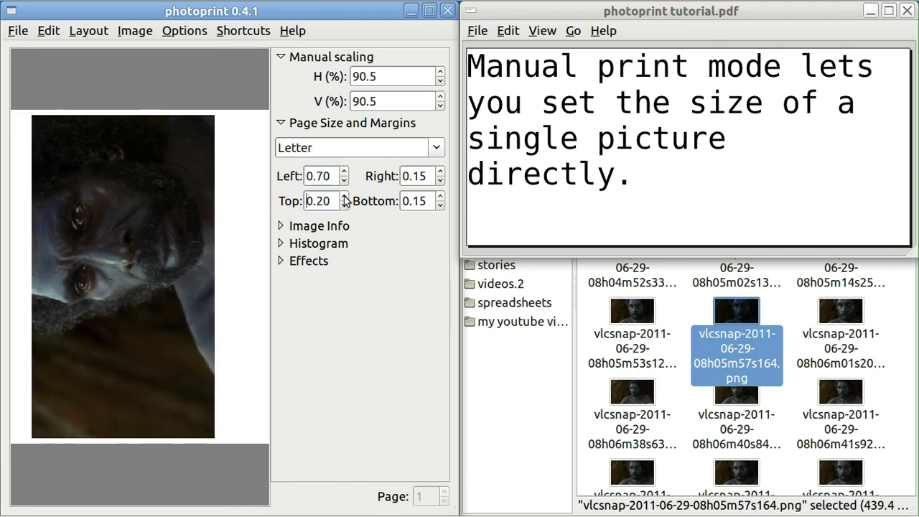
click(344, 196)
click(344, 196)
click(345, 197)
click(345, 197)
click(345, 197)
click(345, 197)
click(344, 197)
click(344, 196)
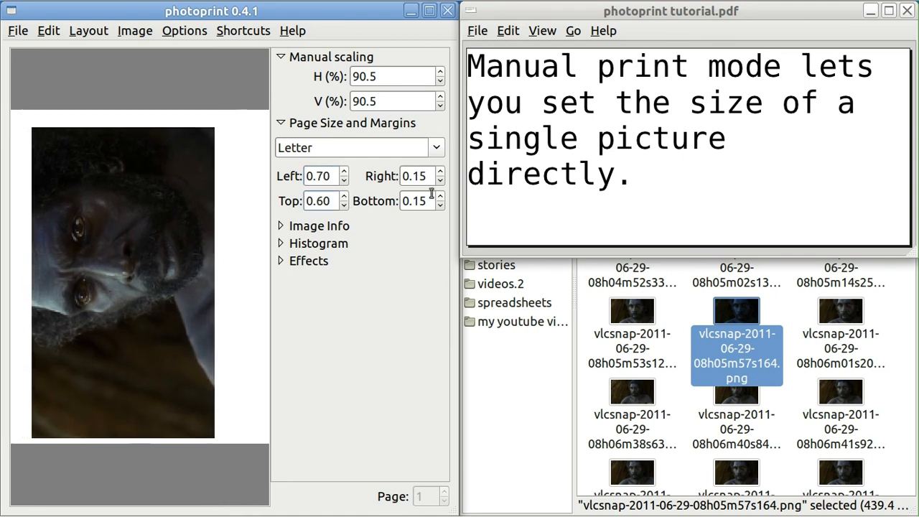
- Set the bottom margin of the manually sized page to 0.60
click(440, 197)
click(440, 197)
click(440, 196)
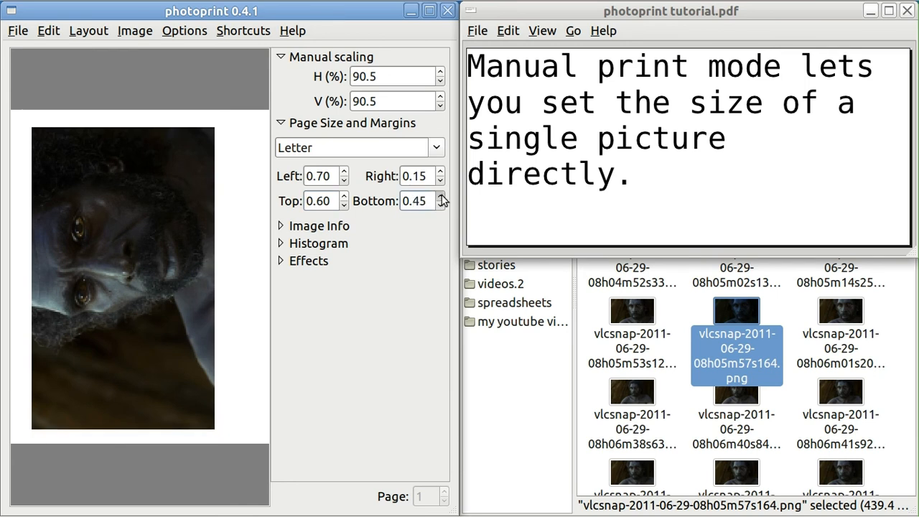
click(440, 197)
click(440, 197)
- Page the tutorial PDF forward three pages to the note about VLC's save location in Tools, Preferences
click(673, 49)
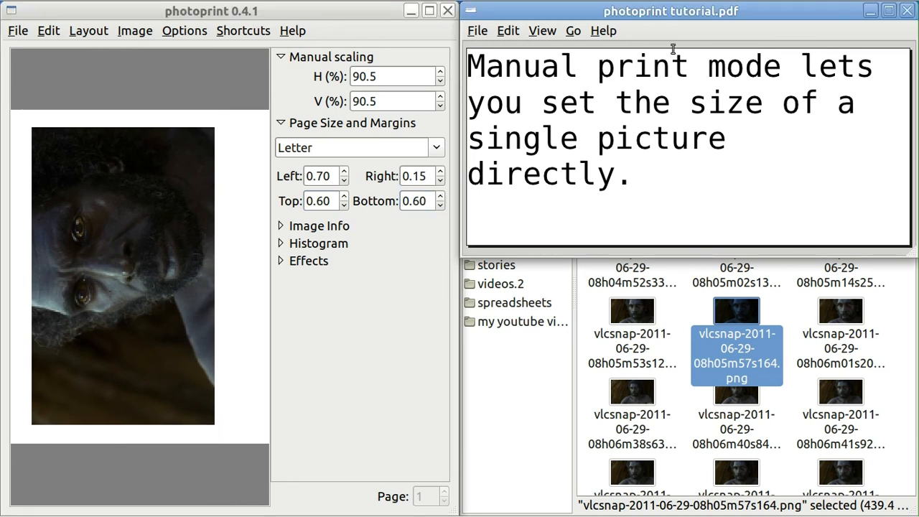
key(Page_Down)
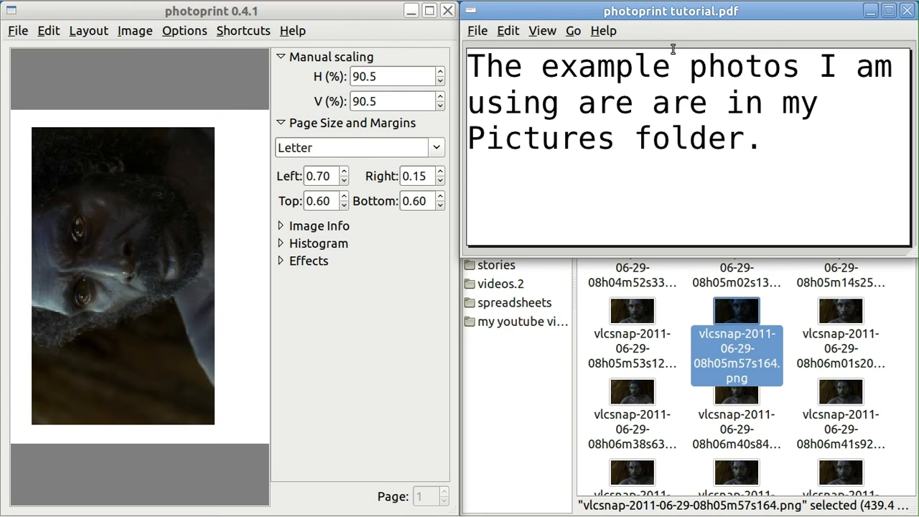
key(Page_Down)
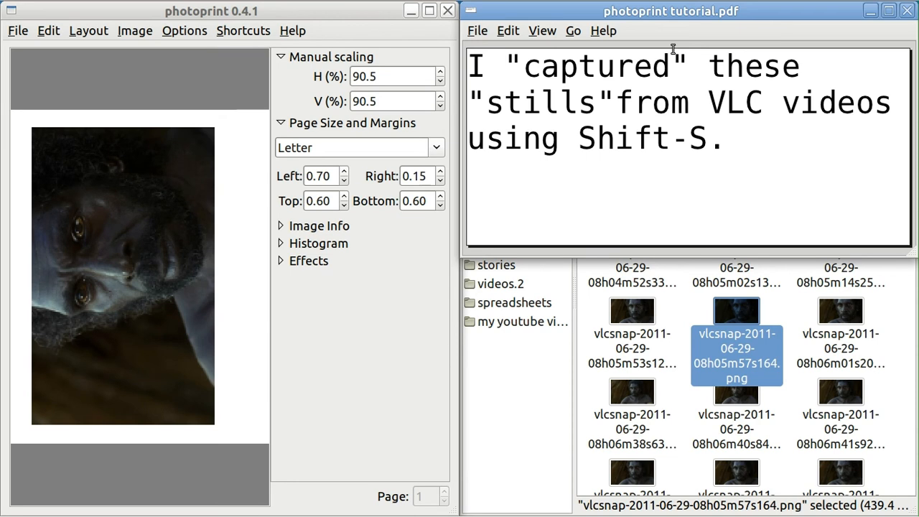
key(Page_Down)
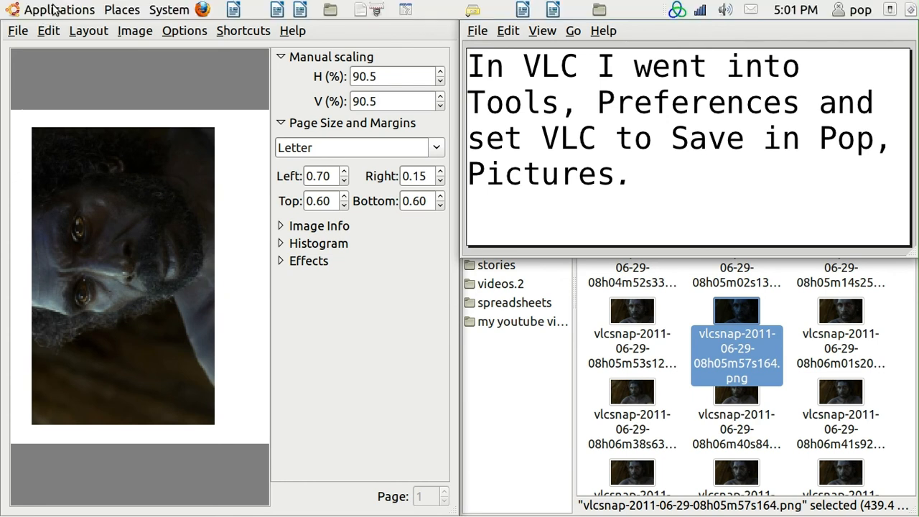
- Launch VLC media player and open the Video settings in its preferences to examine the snapshot directory
click(58, 9)
mouse_move(97, 168)
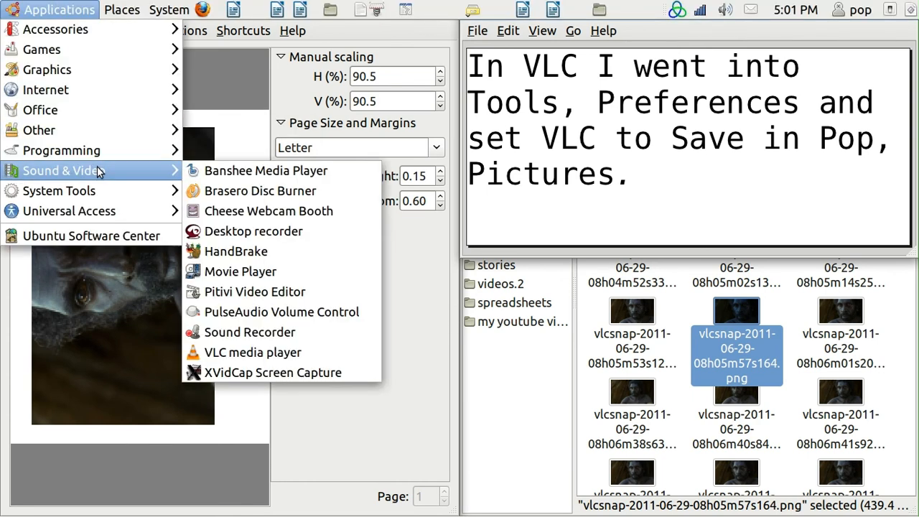
click(301, 352)
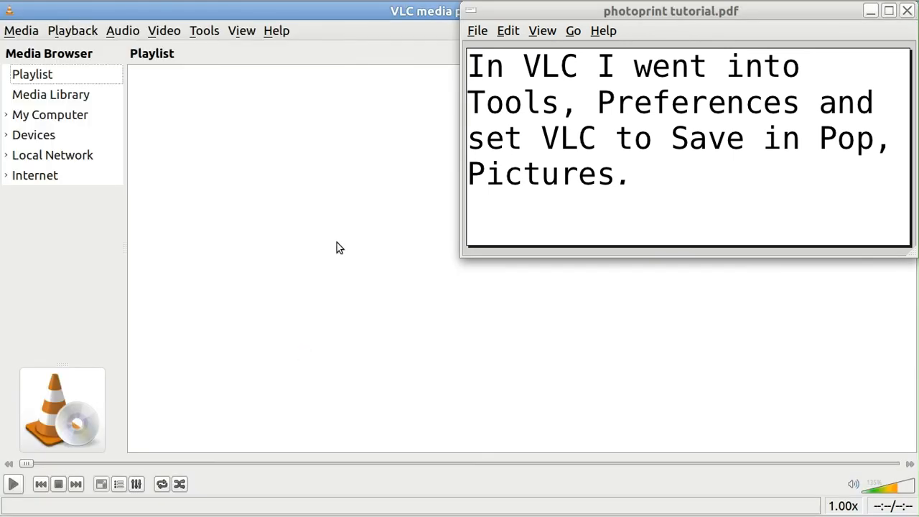
click(204, 35)
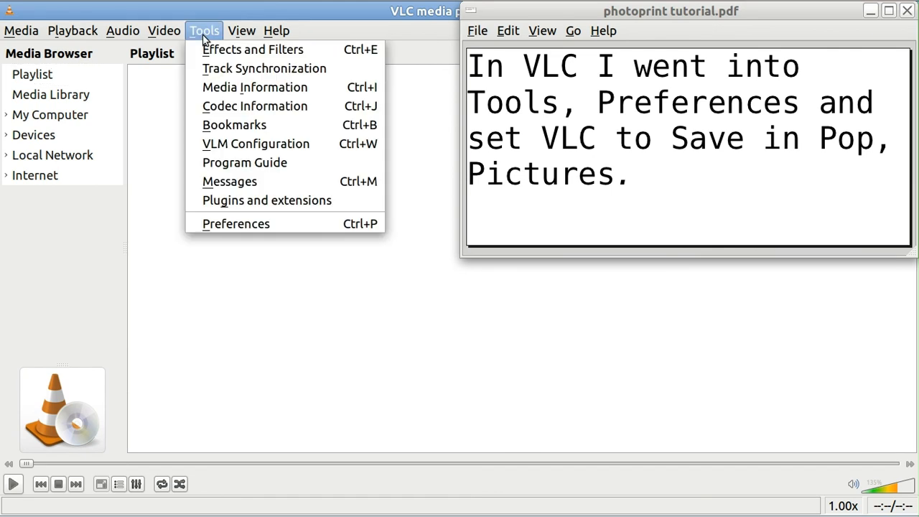
click(269, 223)
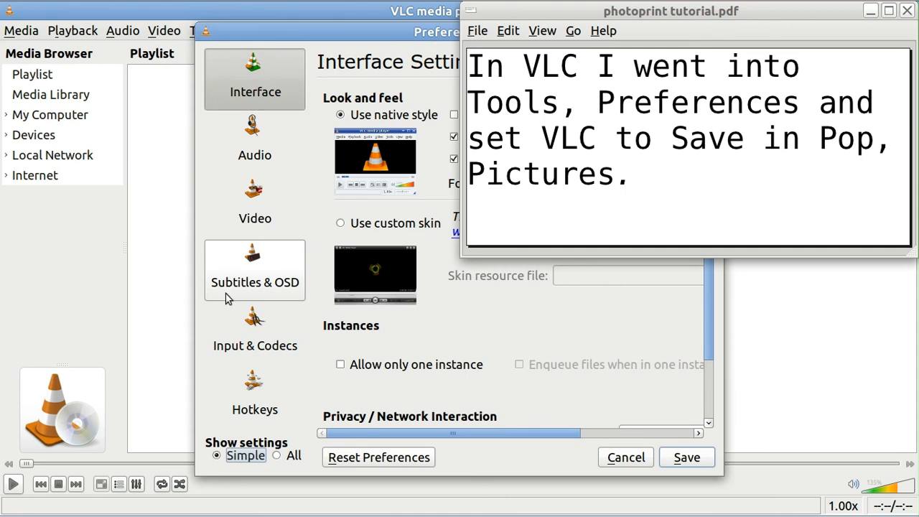
click(253, 227)
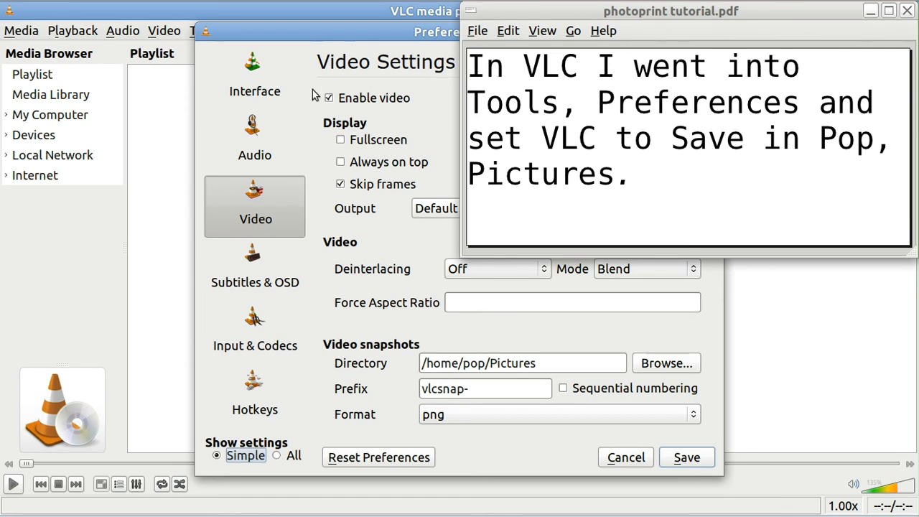
- Close the VLC preferences and play the grandfather.m4v from the videos.2 folder
drag(301, 37, 2, 72)
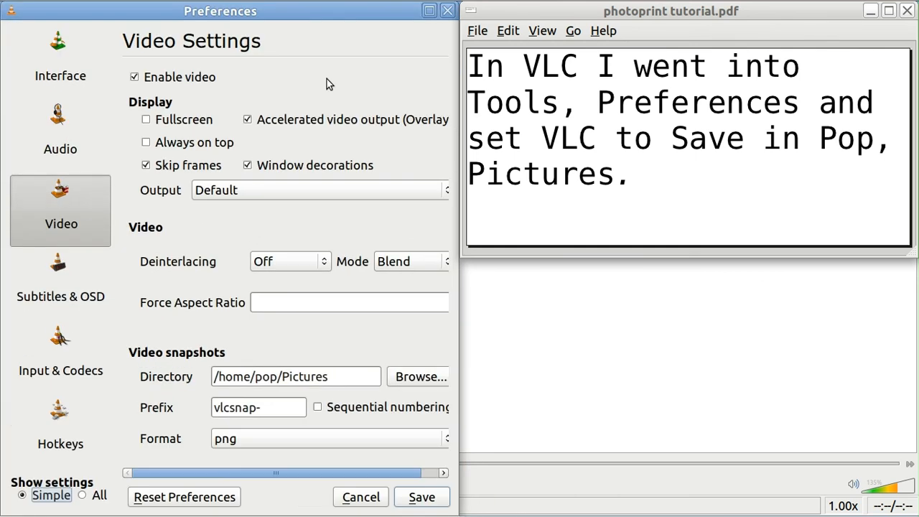
click(446, 12)
mouse_move(208, 1)
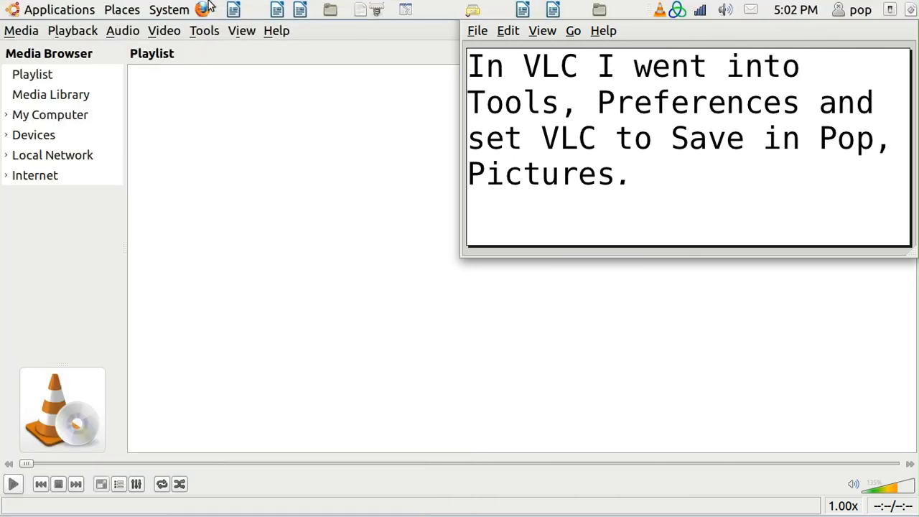
click(123, 10)
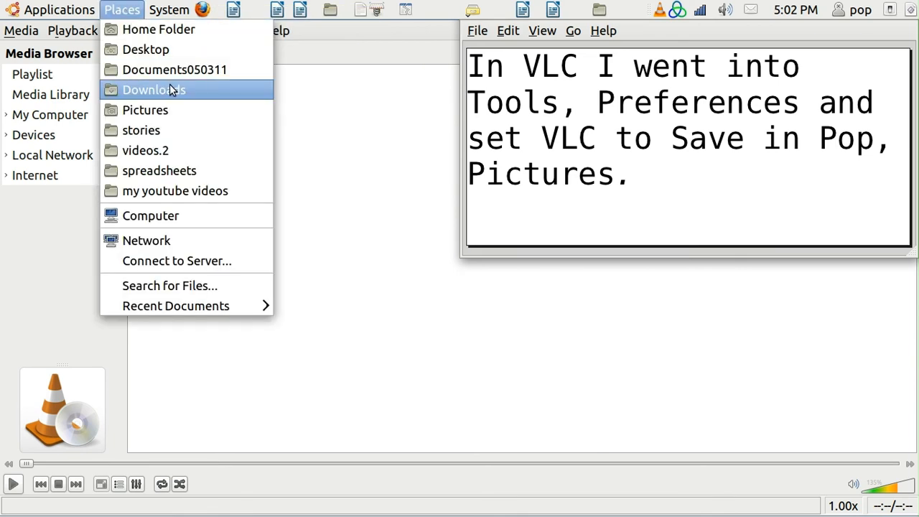
click(177, 150)
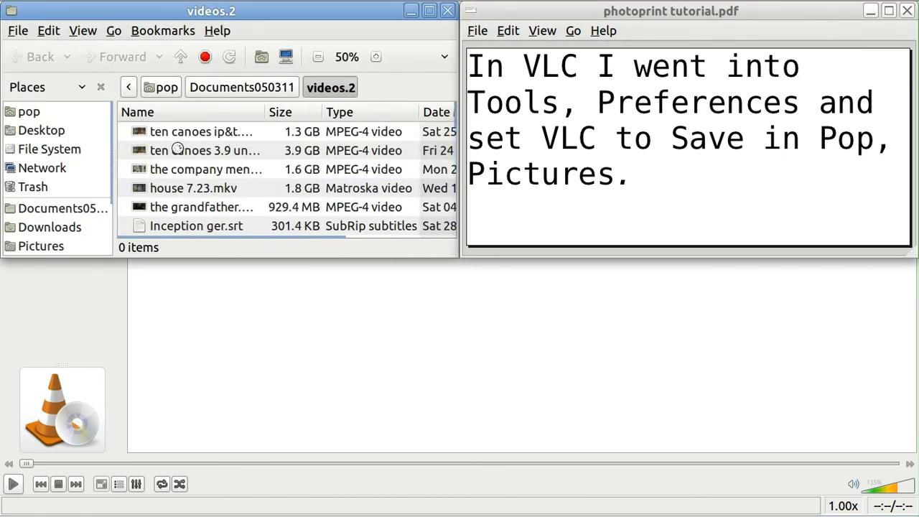
click(193, 208)
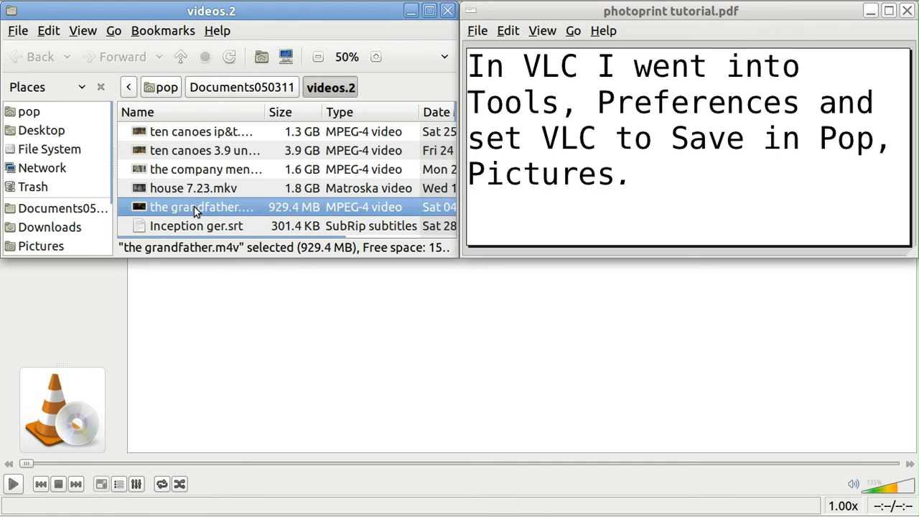
double_click(195, 209)
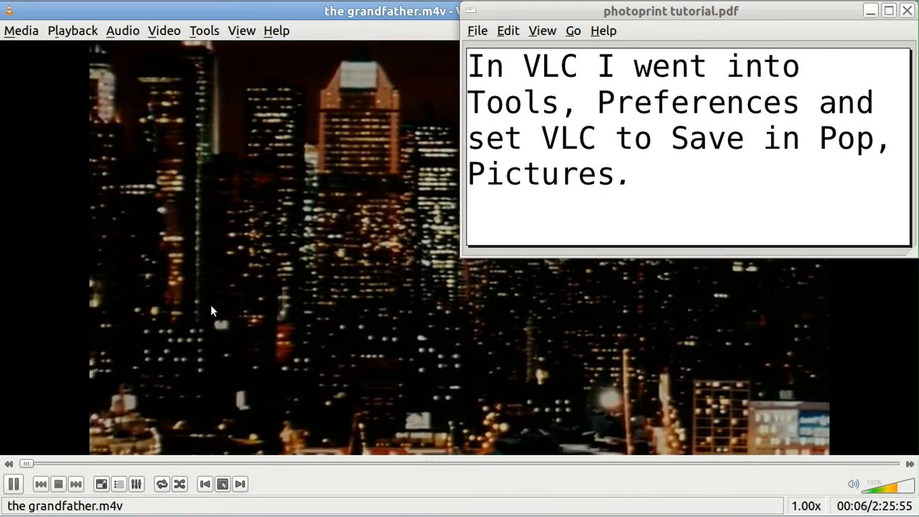
- Skip the grandfather.m4v ahead to about 28 minutes and close its player window after viewing the scene
click(199, 464)
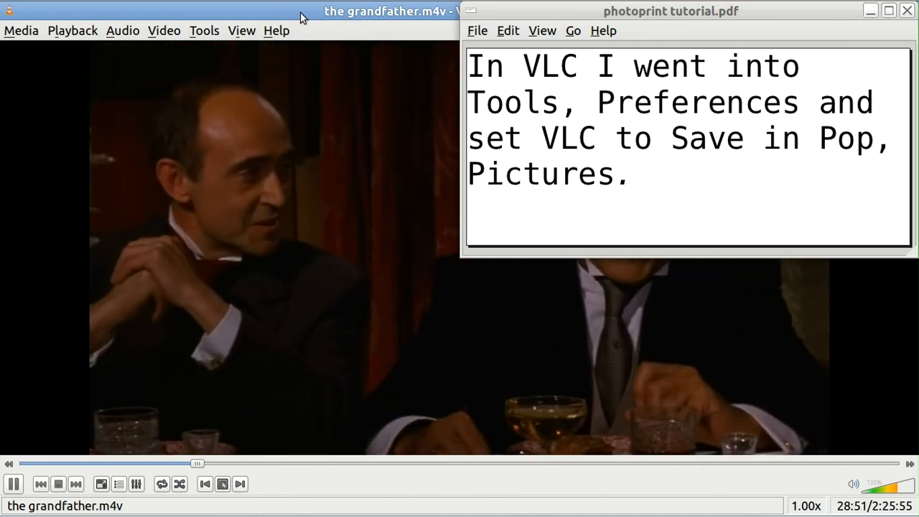
drag(301, 17, 247, 318)
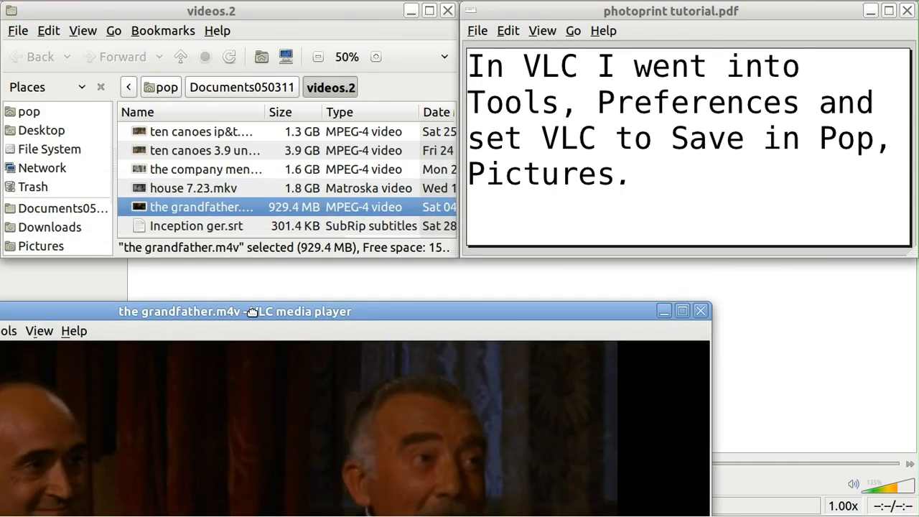
click(700, 316)
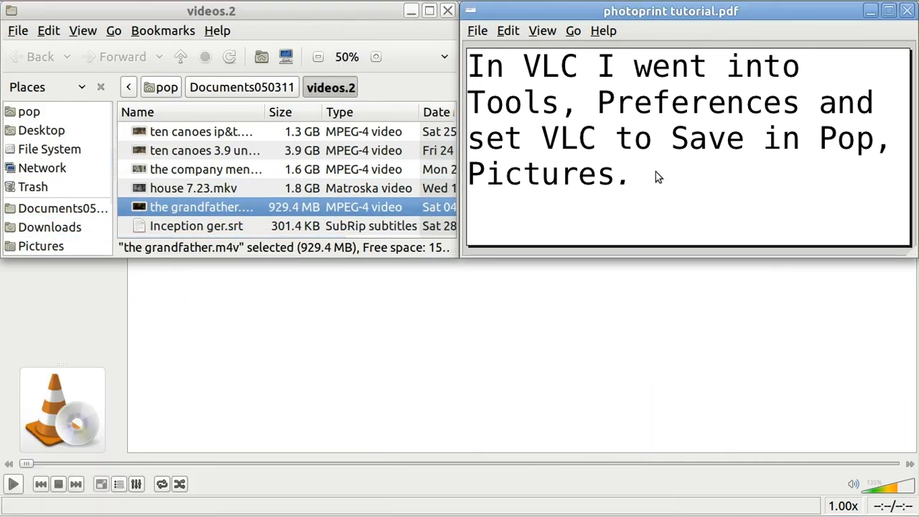
- Page the tutorial PDF forward four pages to the note about File, Print Setup
key(Page_Down)
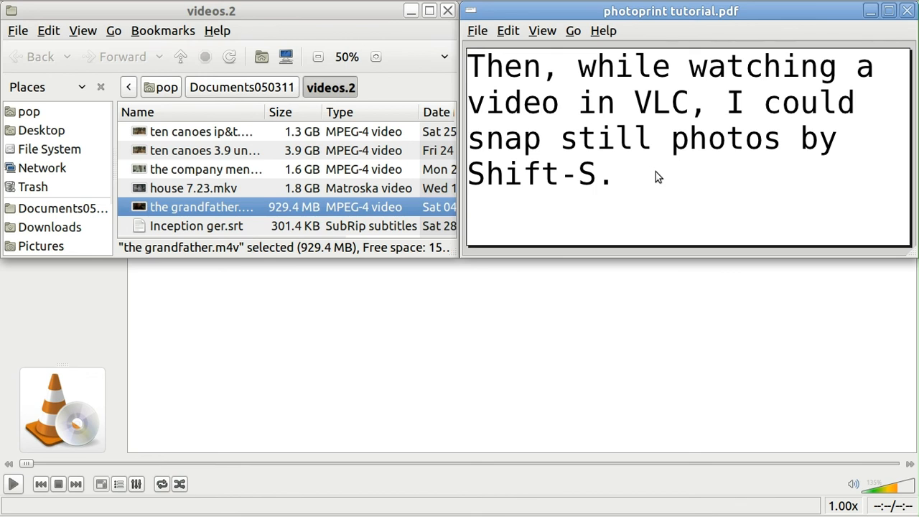
key(Page_Down)
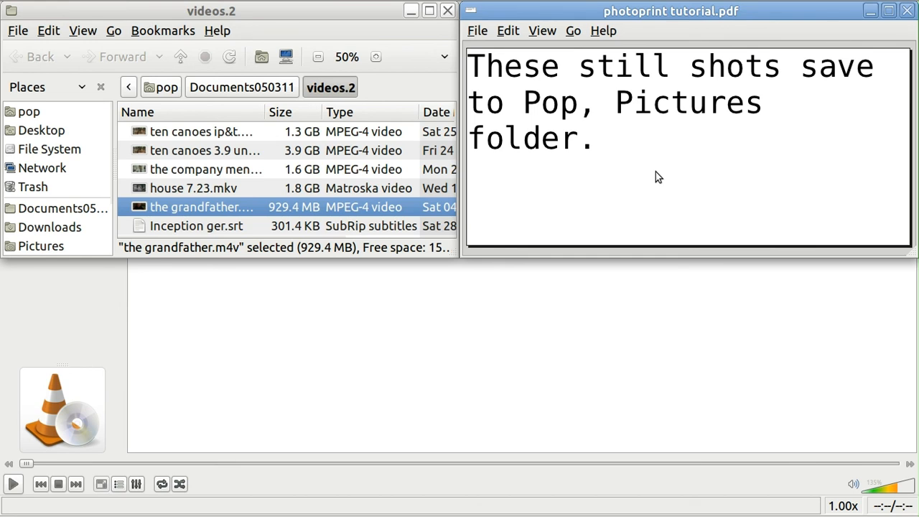
key(Page_Down)
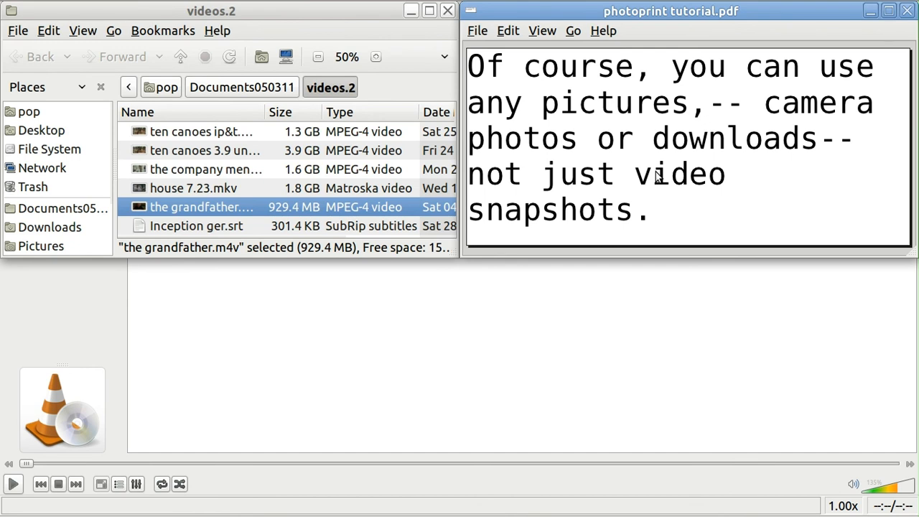
key(Page_Down)
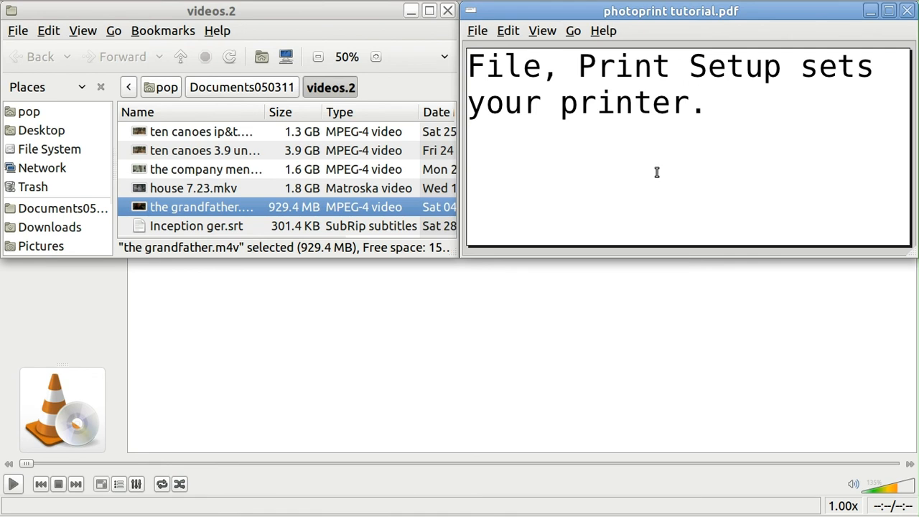
- Close the videos.2 folder window and the remaining VLC media player window
click(446, 11)
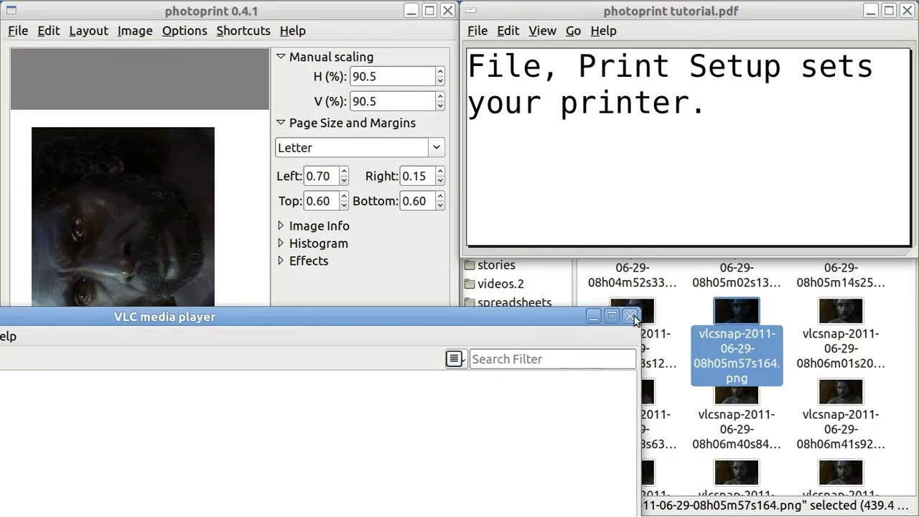
click(629, 316)
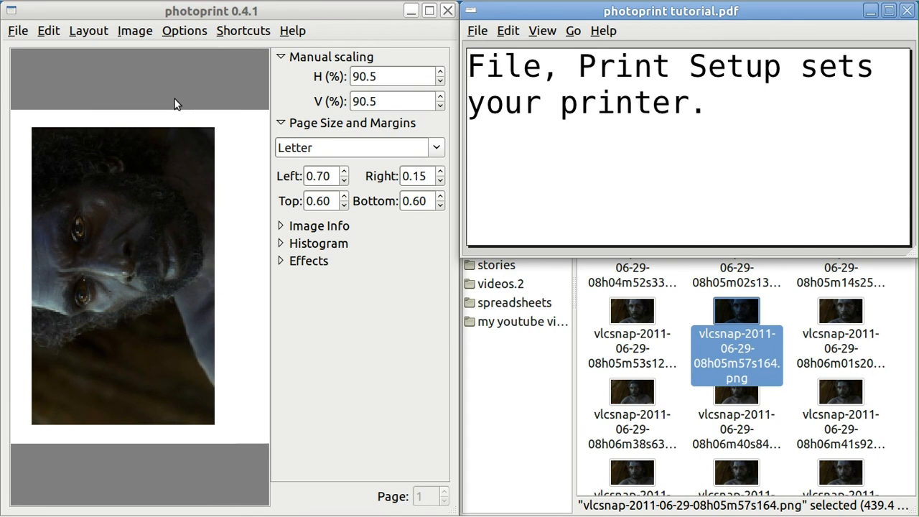
- Remove the rotated portrait image from the PhotoPrint page
click(134, 196)
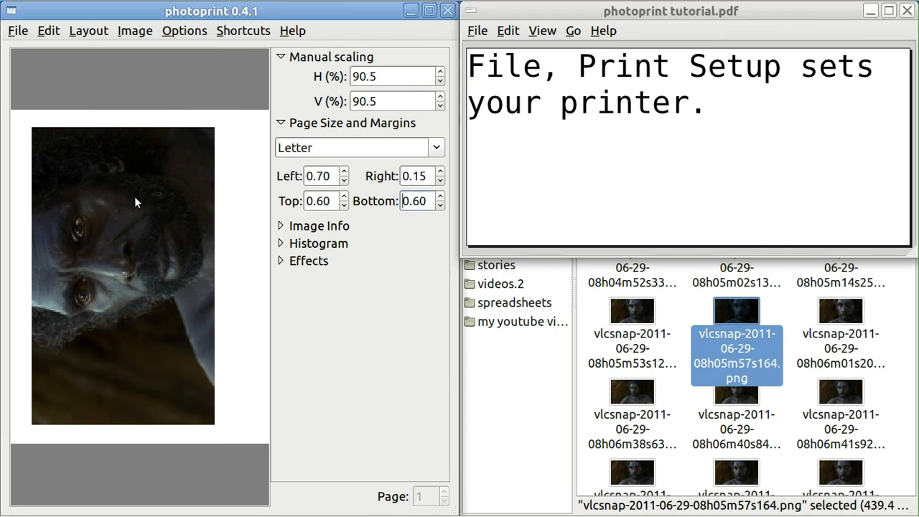
click(134, 31)
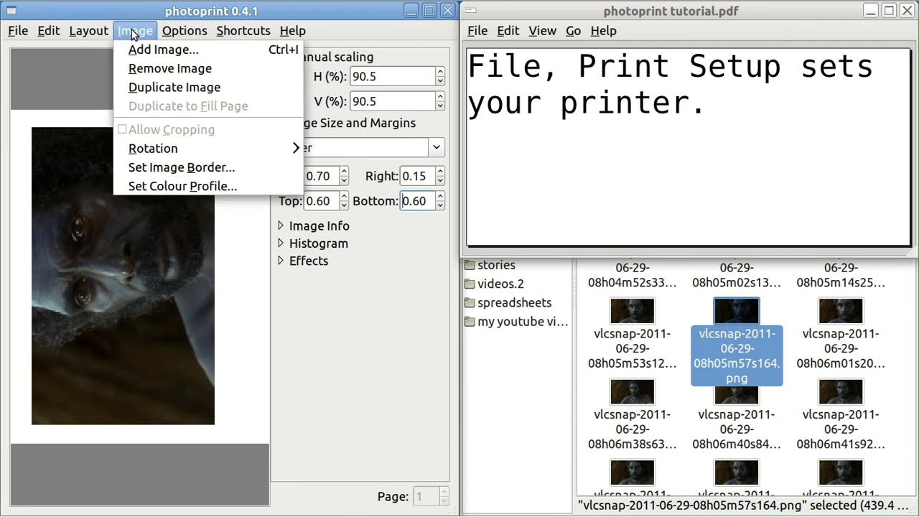
click(153, 68)
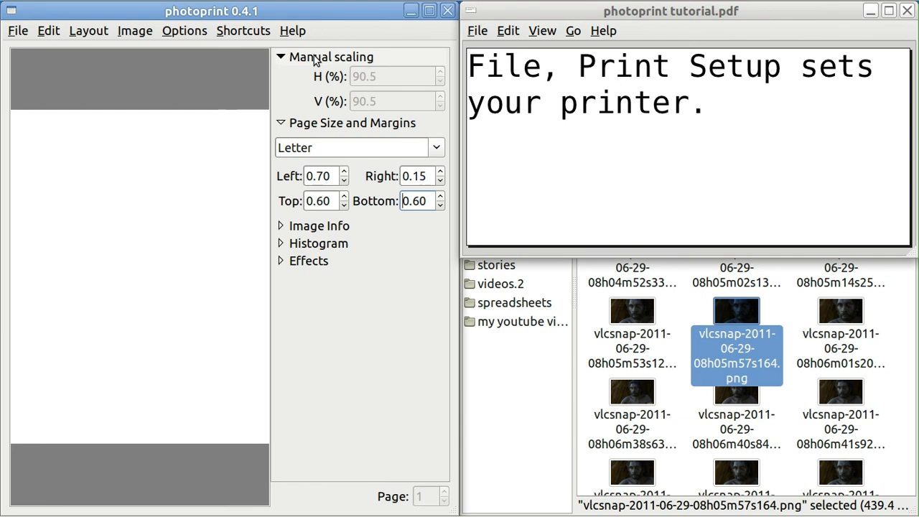
- Quit PhotoPrint and relaunch it from the installed graphics applications
click(22, 31)
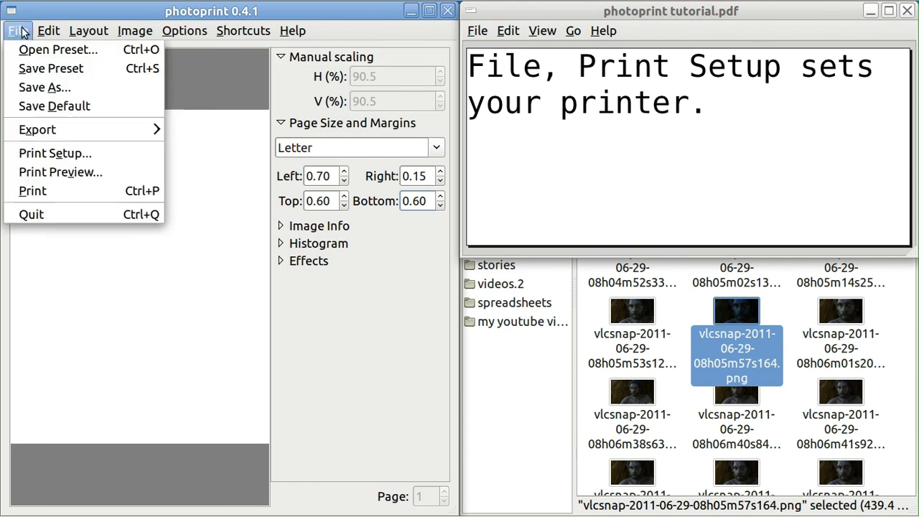
click(447, 12)
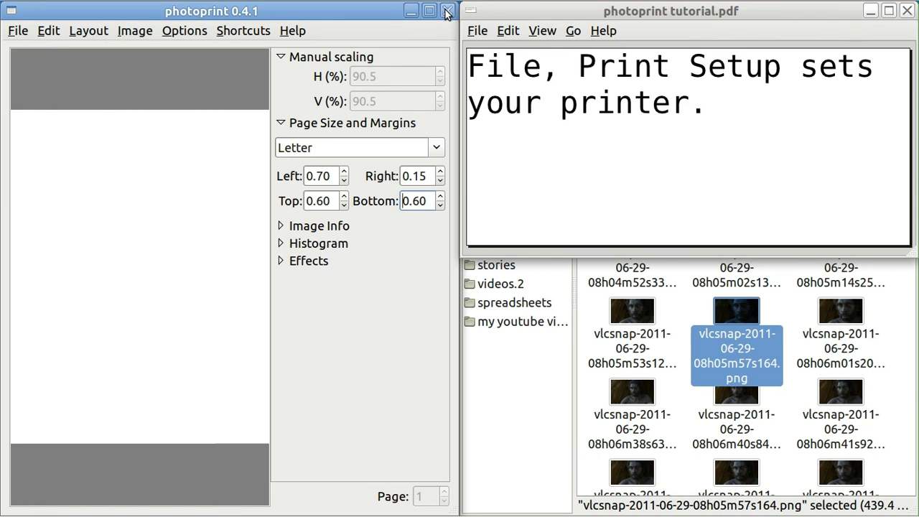
click(446, 12)
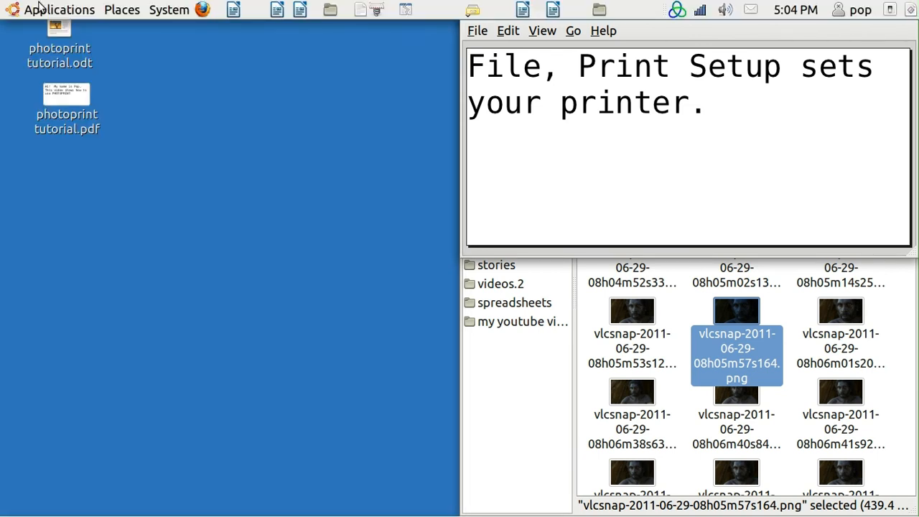
click(48, 11)
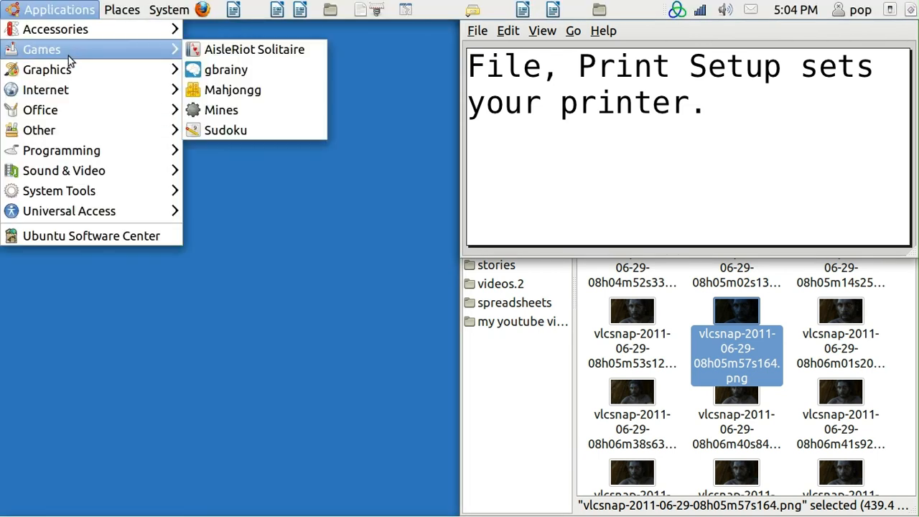
mouse_move(73, 68)
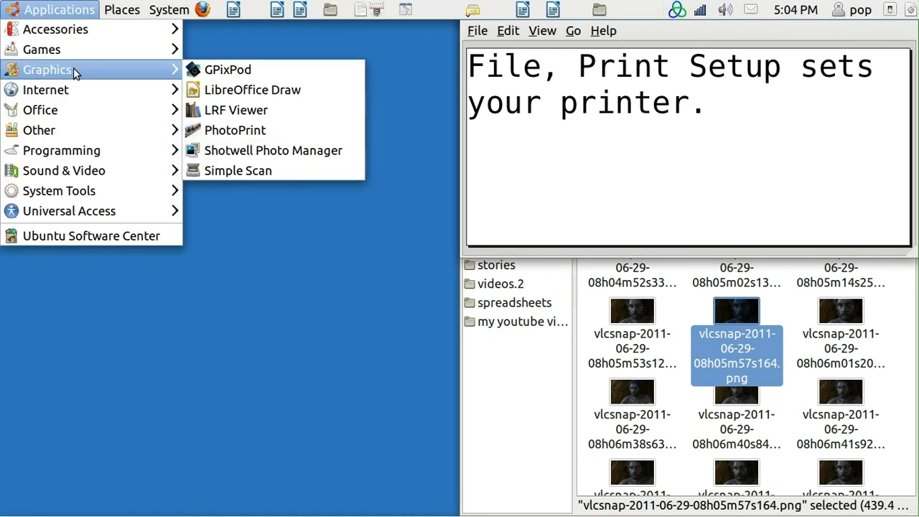
click(244, 130)
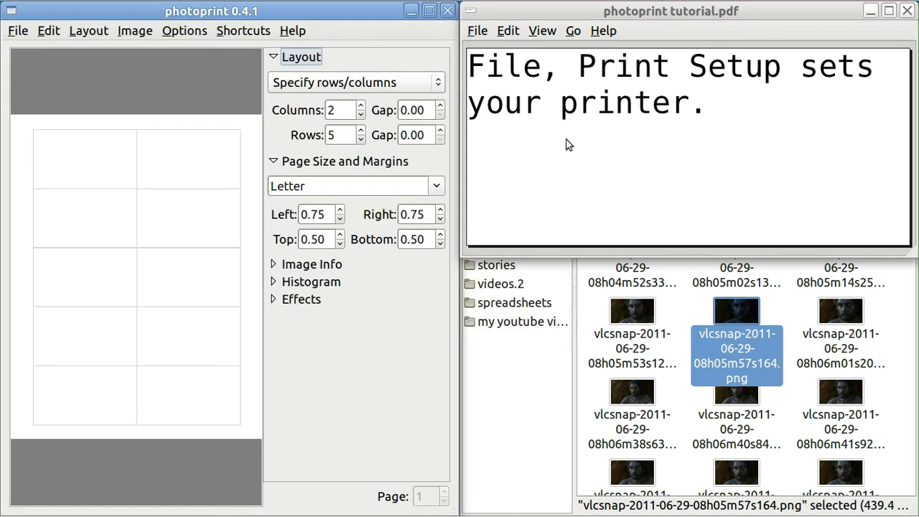
- Select the first snapshot in the Pictures folder and move the tutorial PDF window off the folder's first rows of images
click(639, 313)
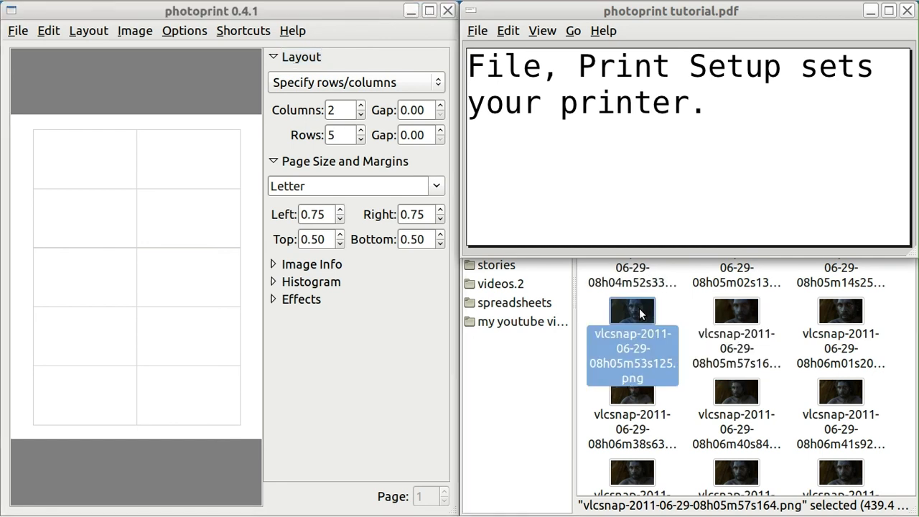
key(Up)
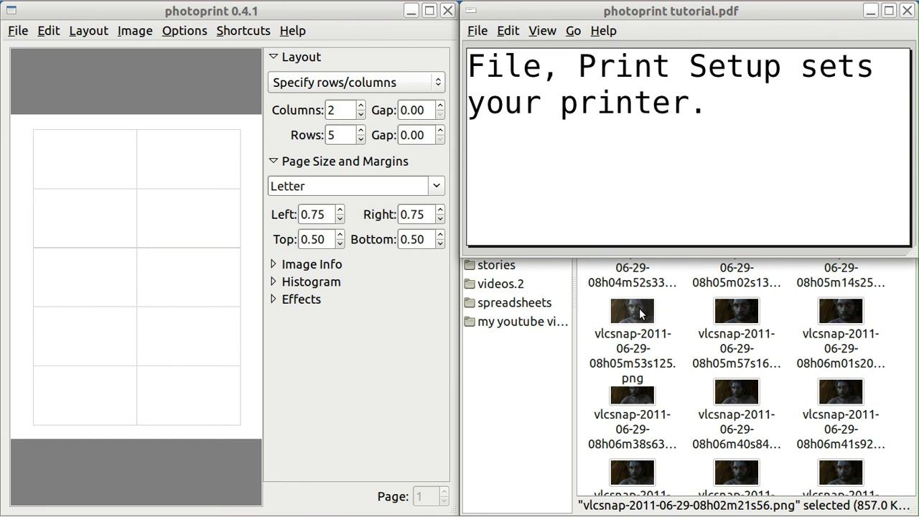
click(795, 10)
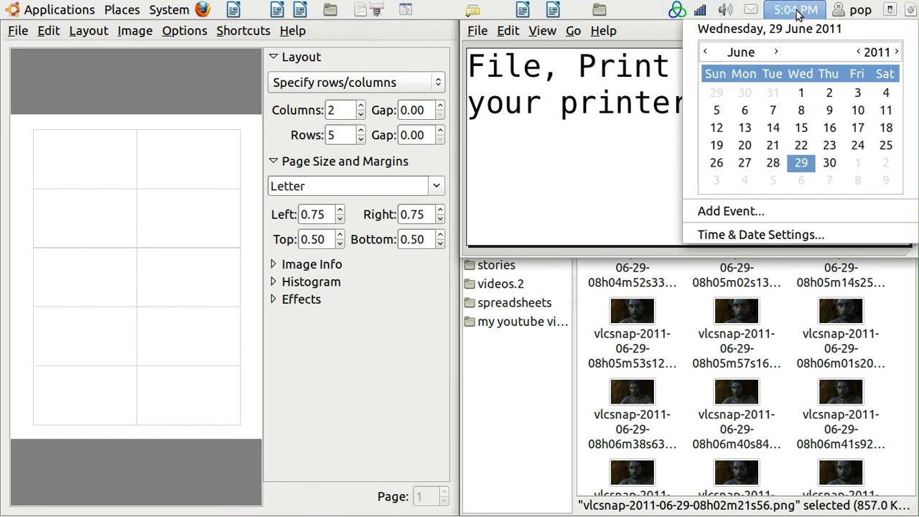
click(632, 14)
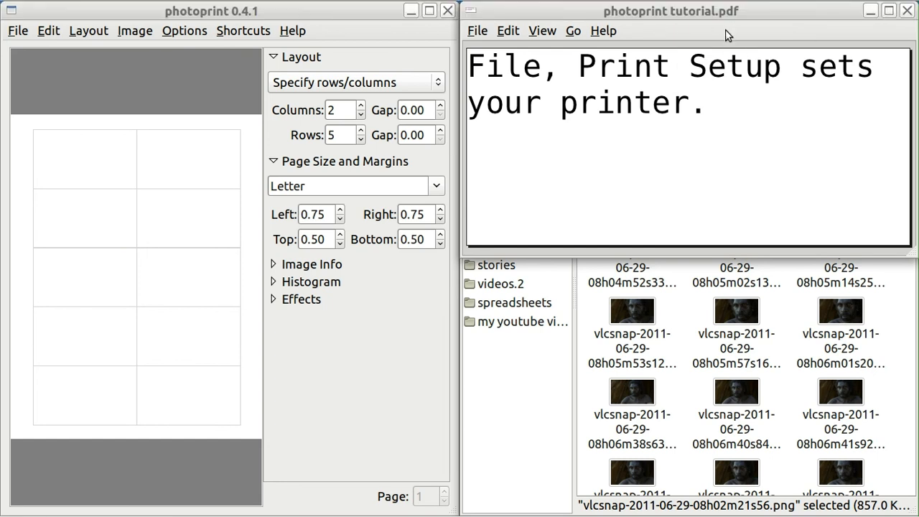
click(725, 29)
key(ctrl+alt+KP_3)
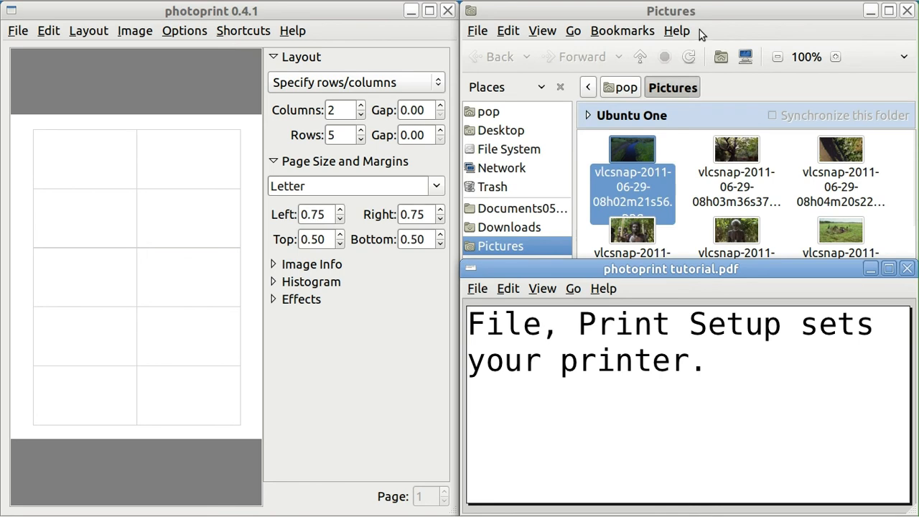
- Extend the selection to the first six snapshots in Pictures, add them to the PhotoPrint page, and clear the selection
ctrl+click(739, 157)
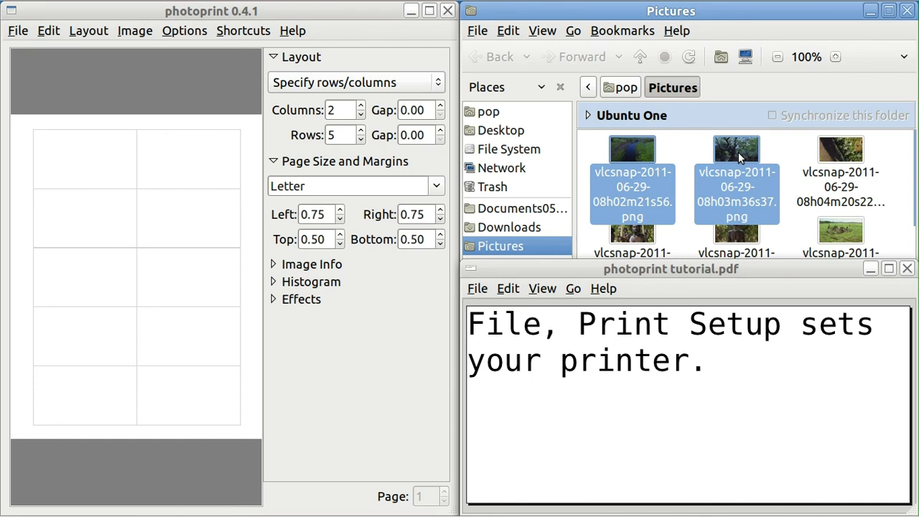
ctrl+click(830, 152)
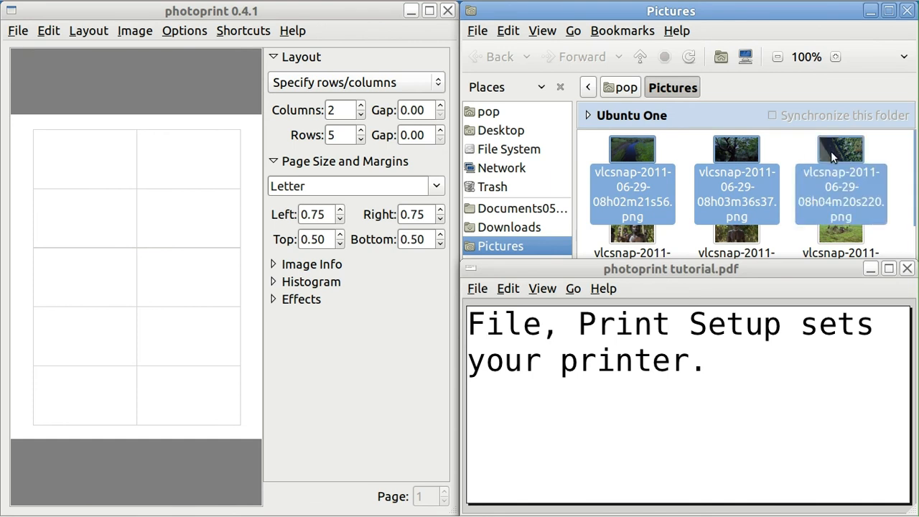
ctrl+click(843, 228)
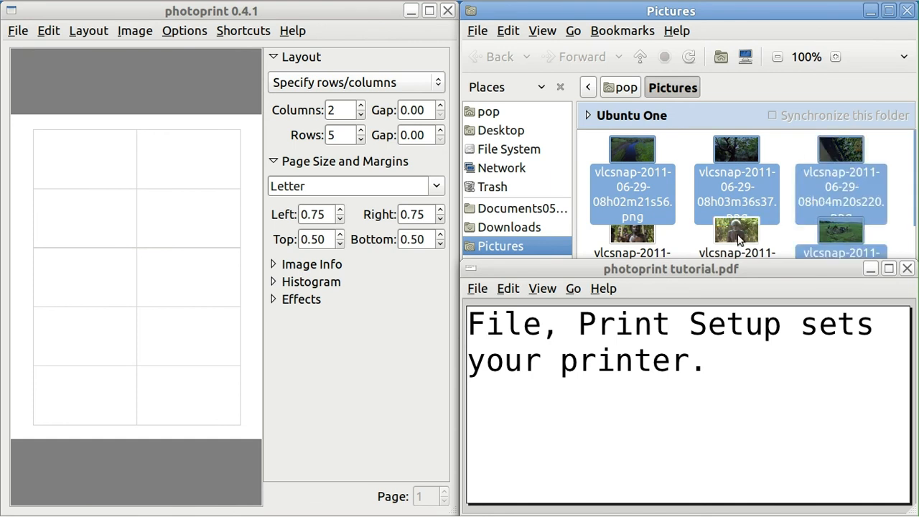
ctrl+click(739, 241)
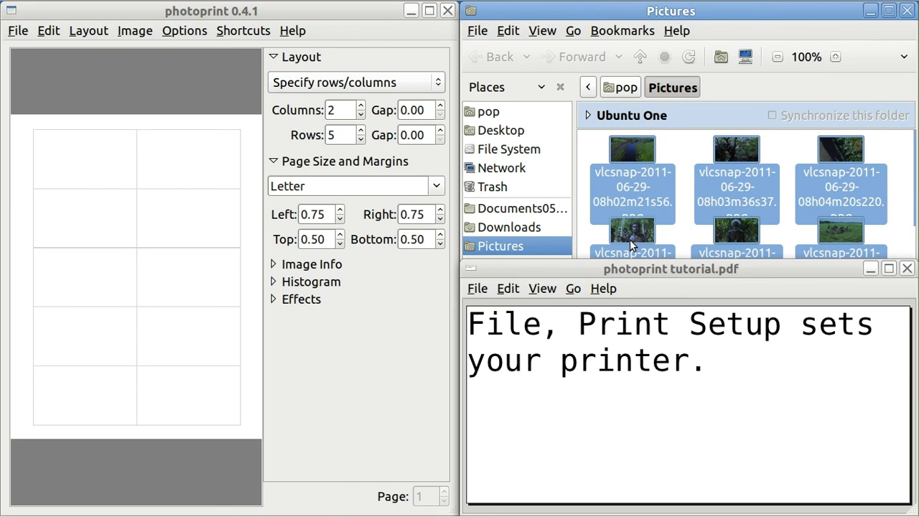
drag(630, 239, 126, 179)
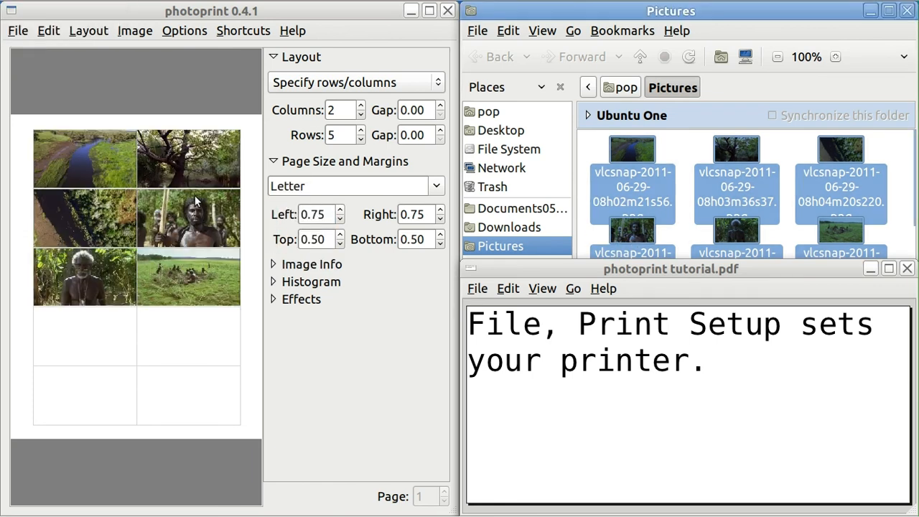
click(763, 184)
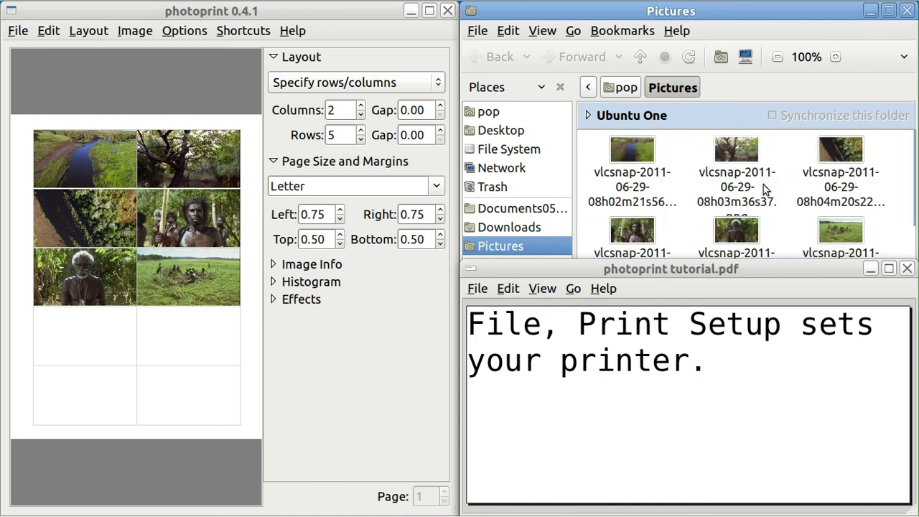
- Select four consecutive dark portrait snapshots in Pictures, 08h06m43s115 through 08h06m45s138, and add them to the empty cells of the PhotoPrint page
scroll(762, 188, down, 2)
scroll(763, 185, down, 10)
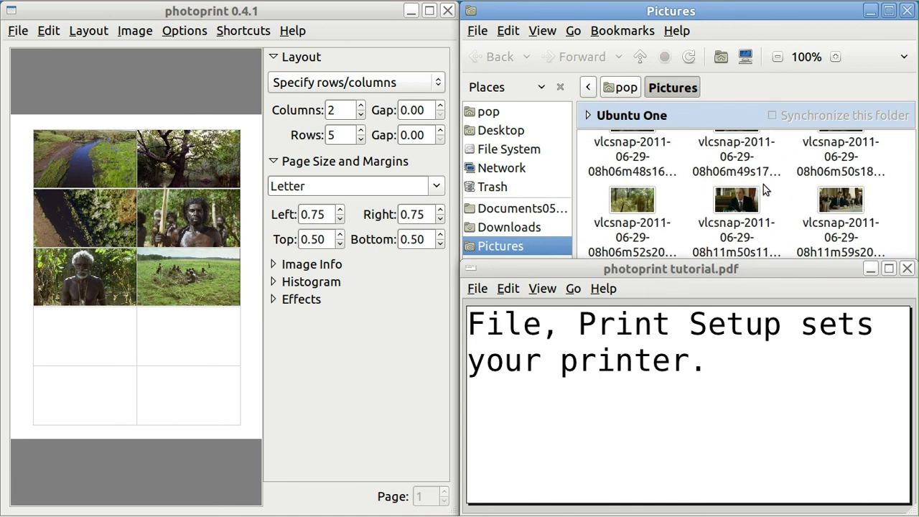
scroll(763, 184, up, 5)
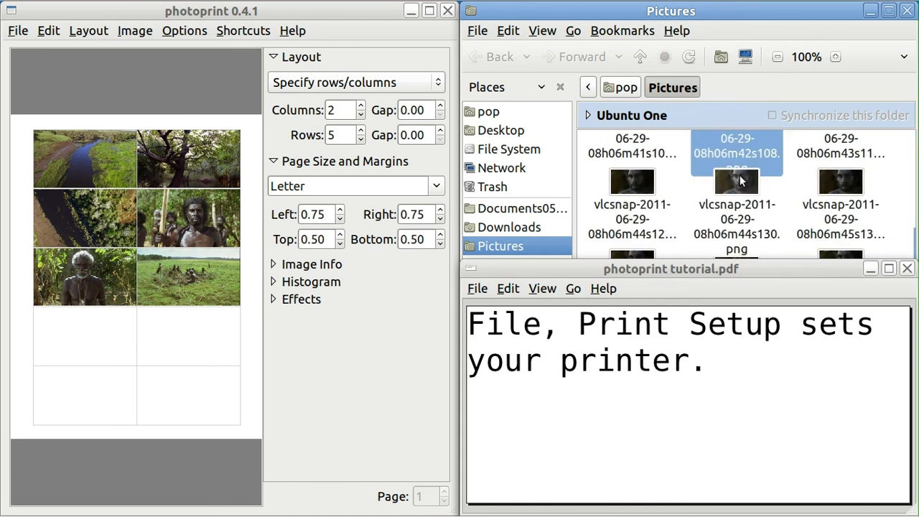
click(633, 181)
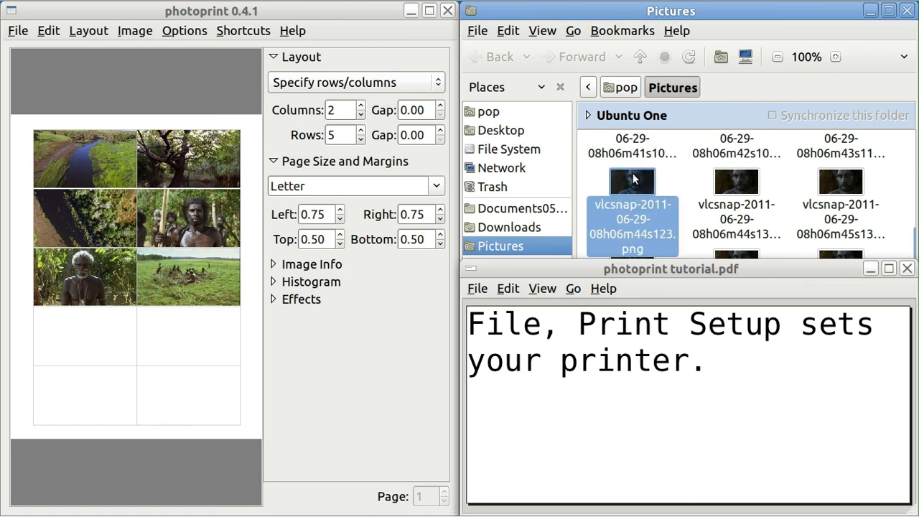
ctrl+click(728, 181)
ctrl+click(843, 180)
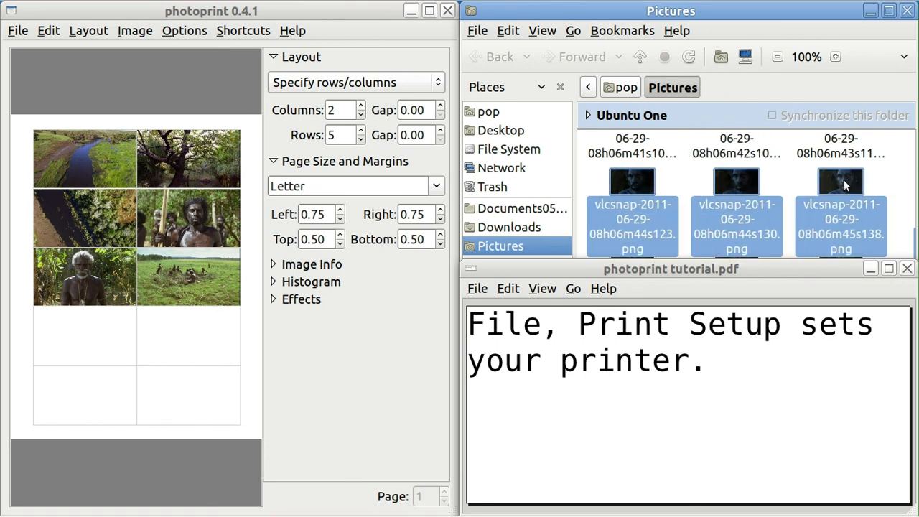
ctrl+click(840, 148)
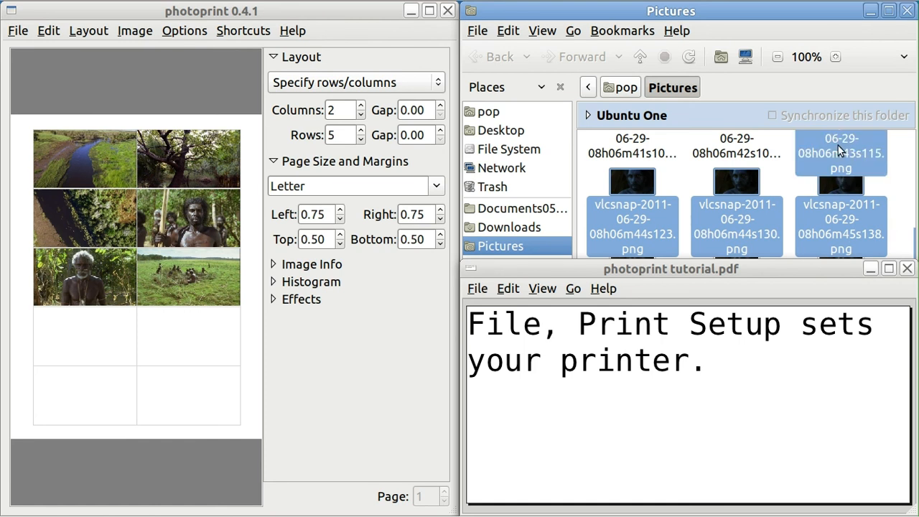
drag(837, 145, 164, 368)
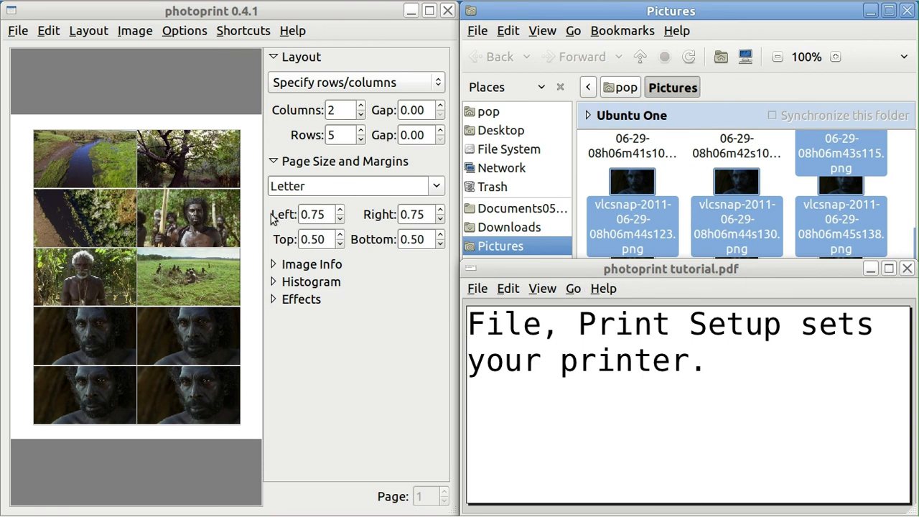
- Check the print queue and printer model in Print Setup and close the dialog without changes
click(18, 30)
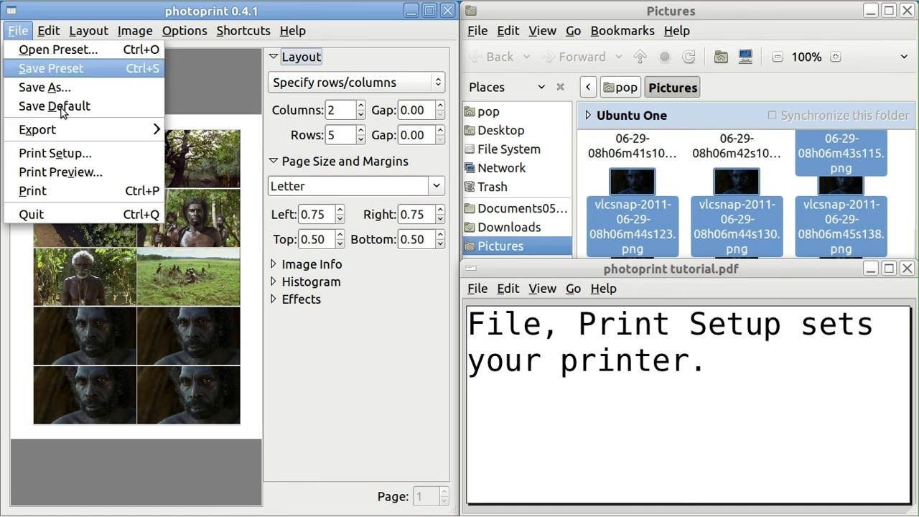
click(86, 155)
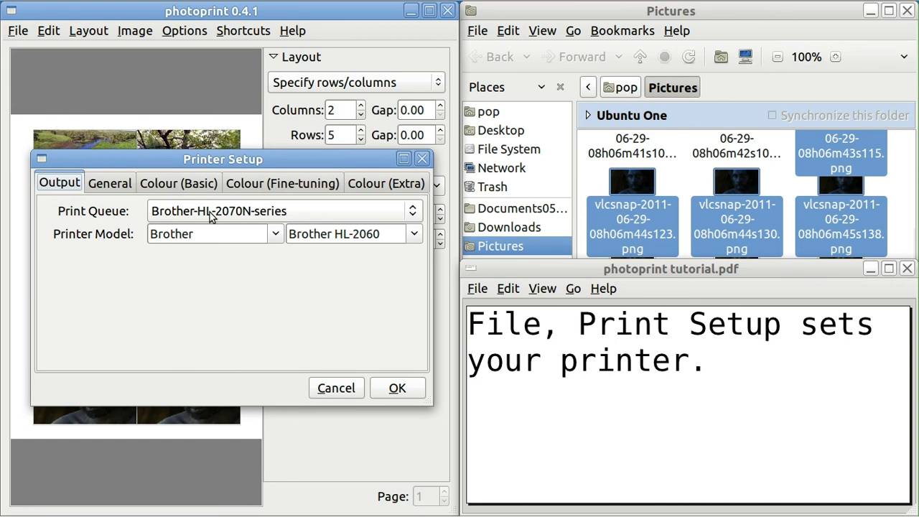
click(424, 159)
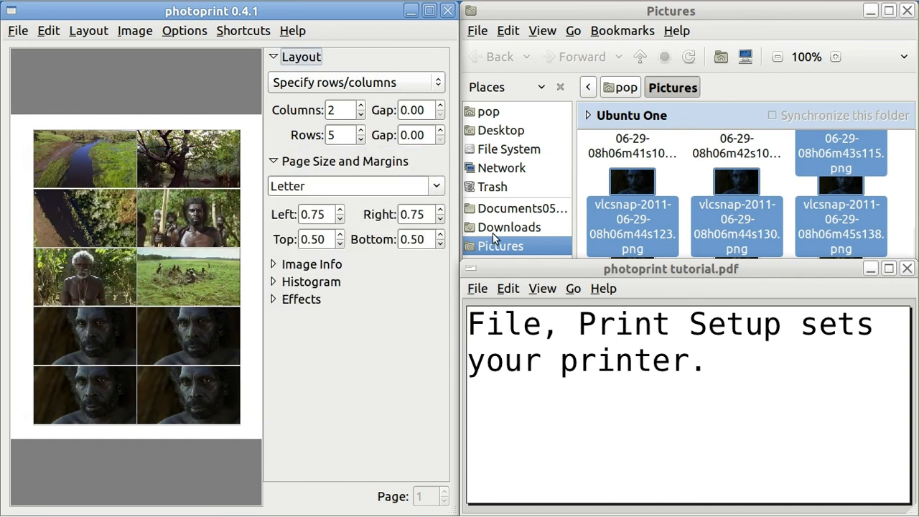
- Advance the tutorial PDF to the Print Preview page and open the full-screen print preview of the photo page
click(530, 264)
key(Page_Down)
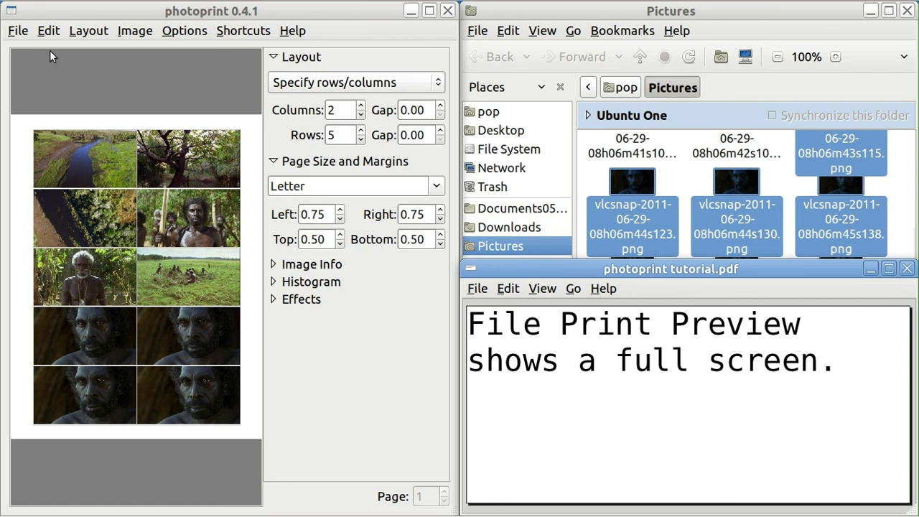
click(18, 31)
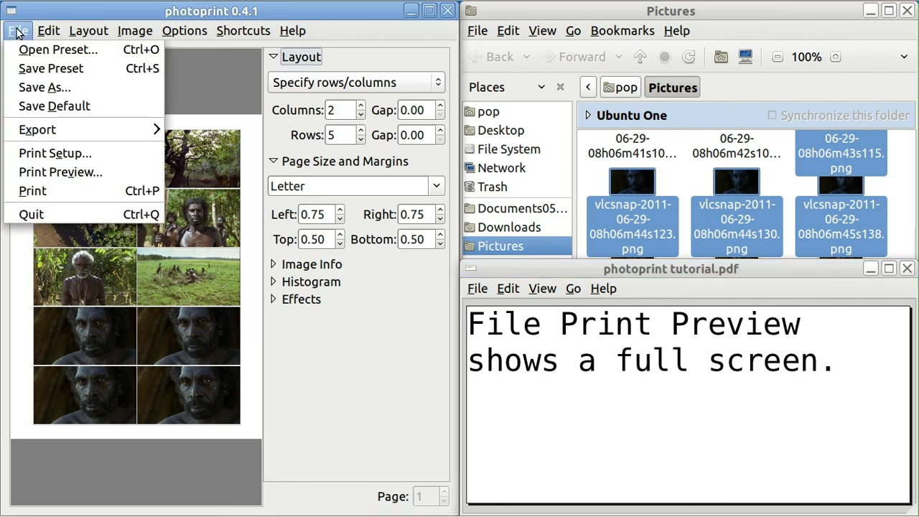
click(89, 174)
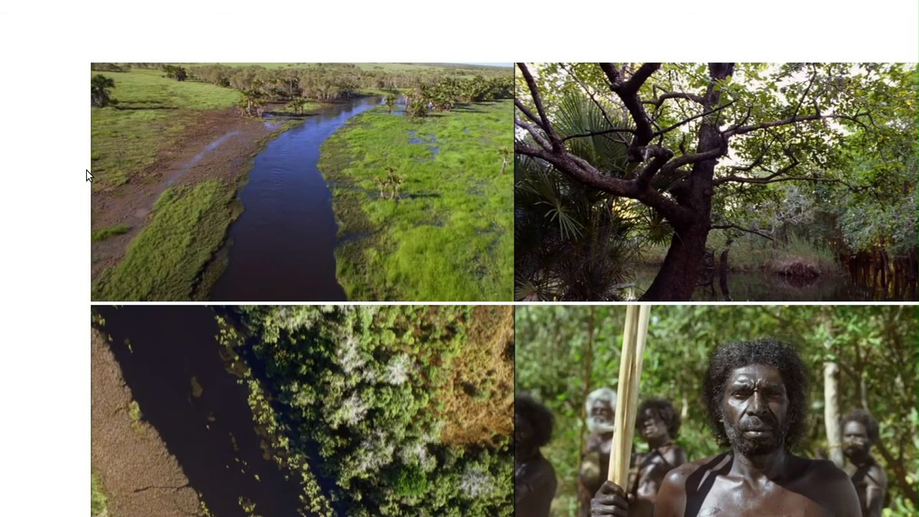
- Toggle the preview between whole page and full size, pan the magnified page, reveal the preview controls, and exit the preview
click(88, 170)
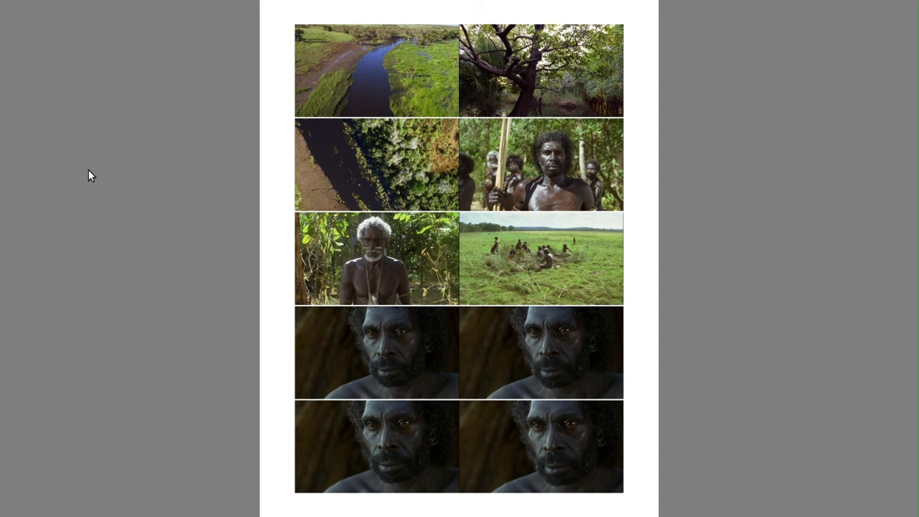
click(88, 170)
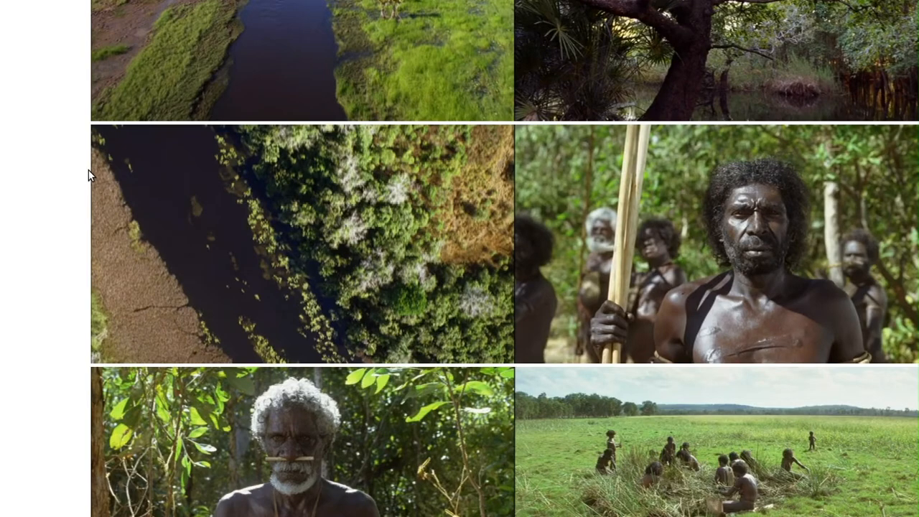
drag(88, 170, 119, 282)
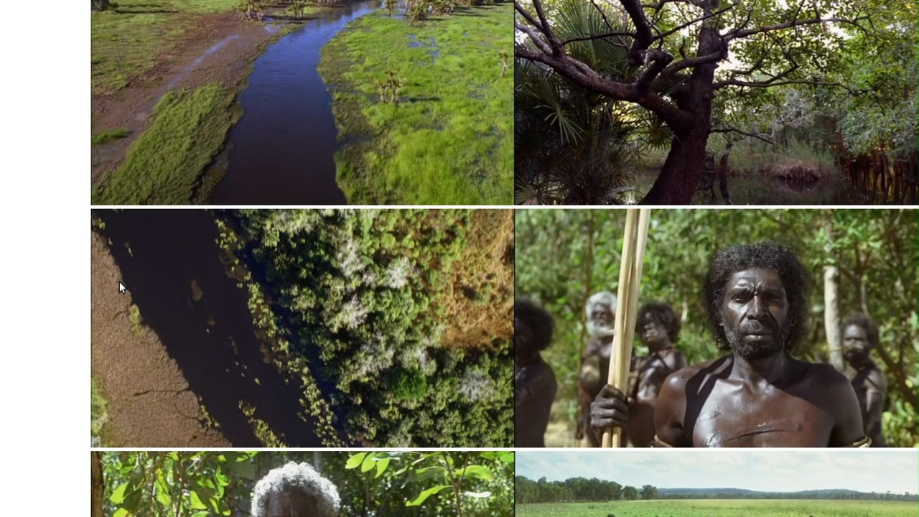
mouse_move(191, 4)
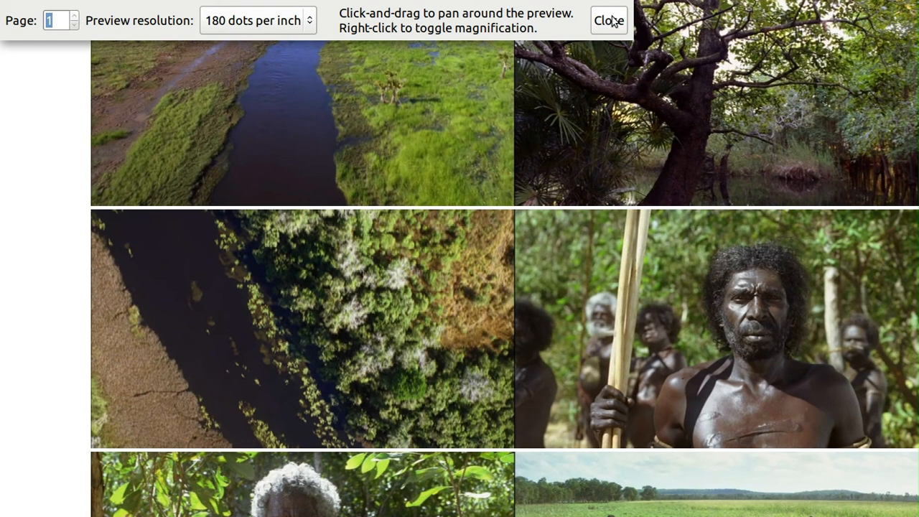
click(518, 111)
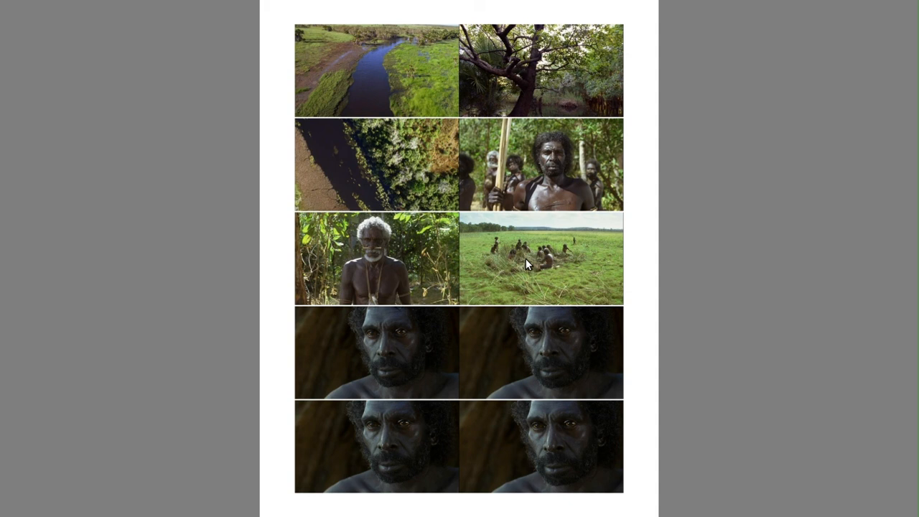
key(Escape)
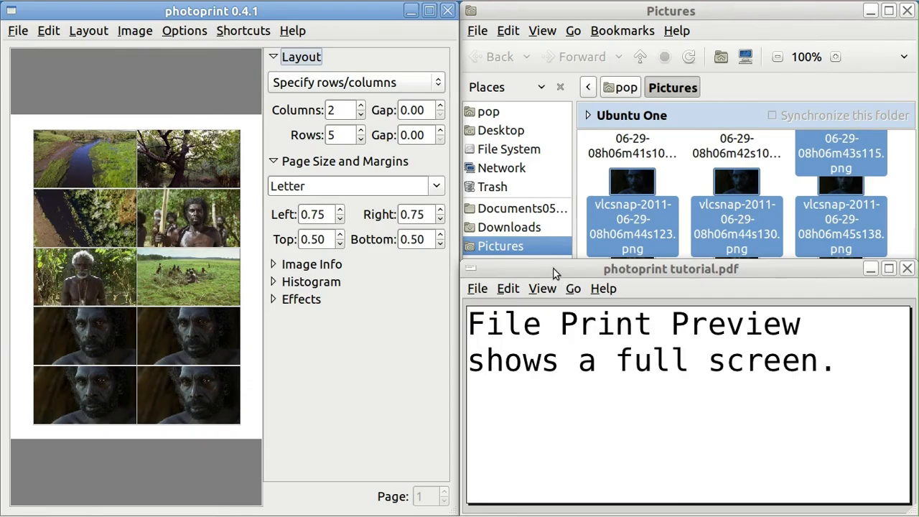
- Advance the tutorial PDF four pages to the one on exporting a group of pictures as JPEG or TIFF
click(554, 269)
key(Page_Down)
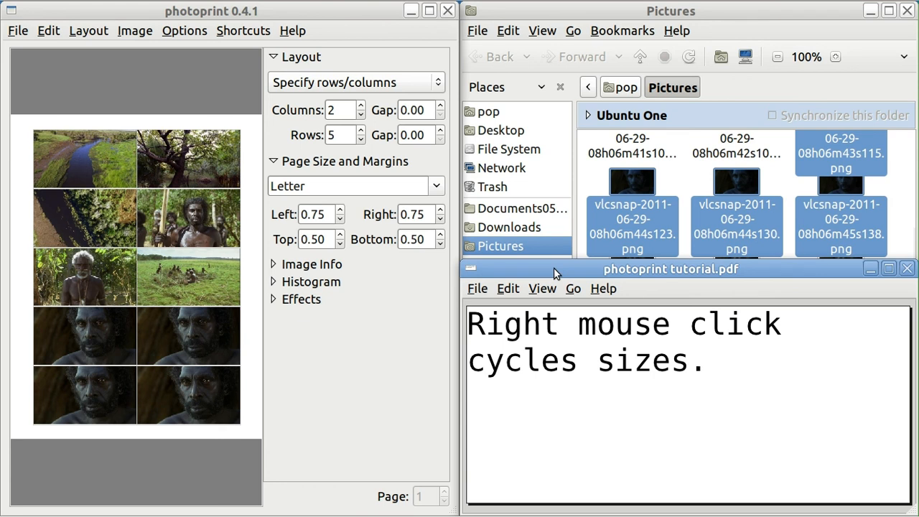
key(Page_Down)
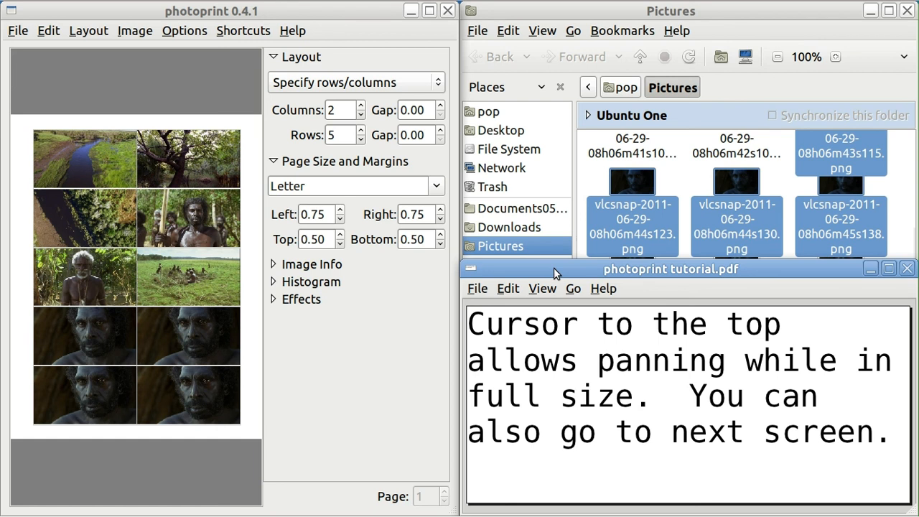
key(Page_Down)
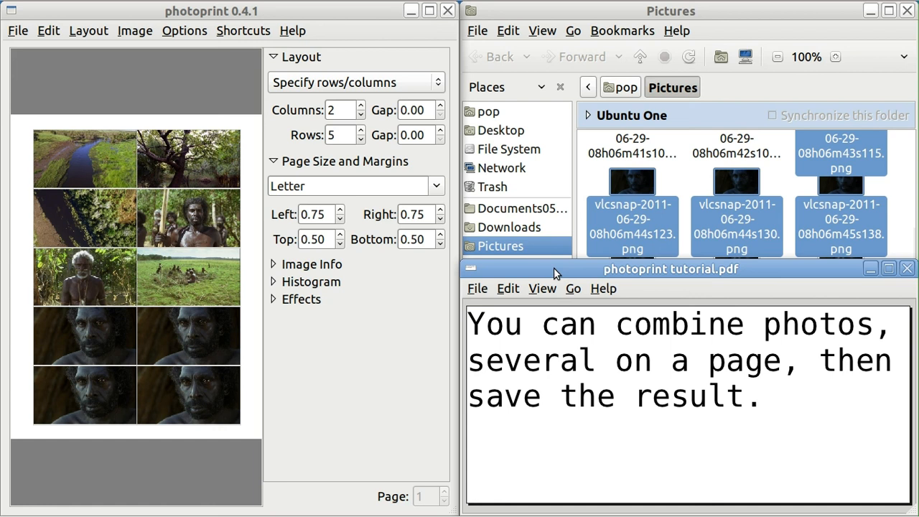
key(Page_Down)
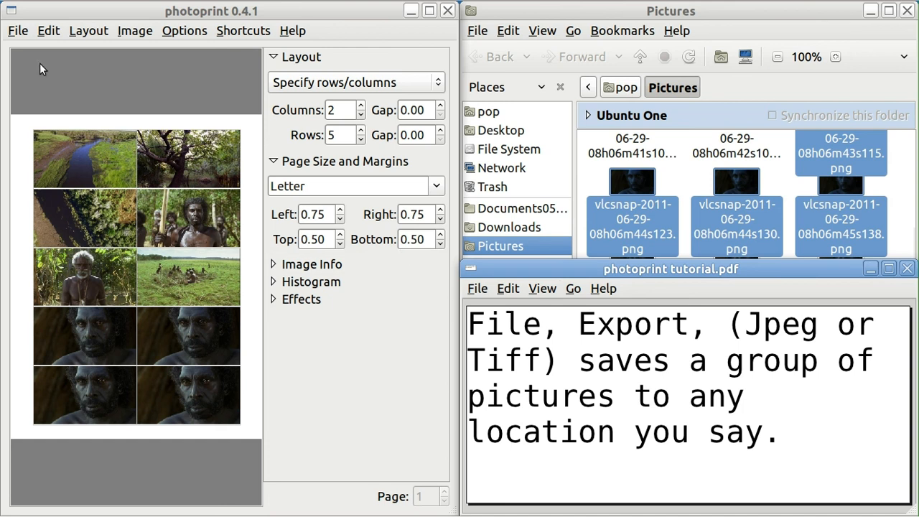
- Export the photo page as a TIFF named exported.tif into the Desktop folder
click(16, 32)
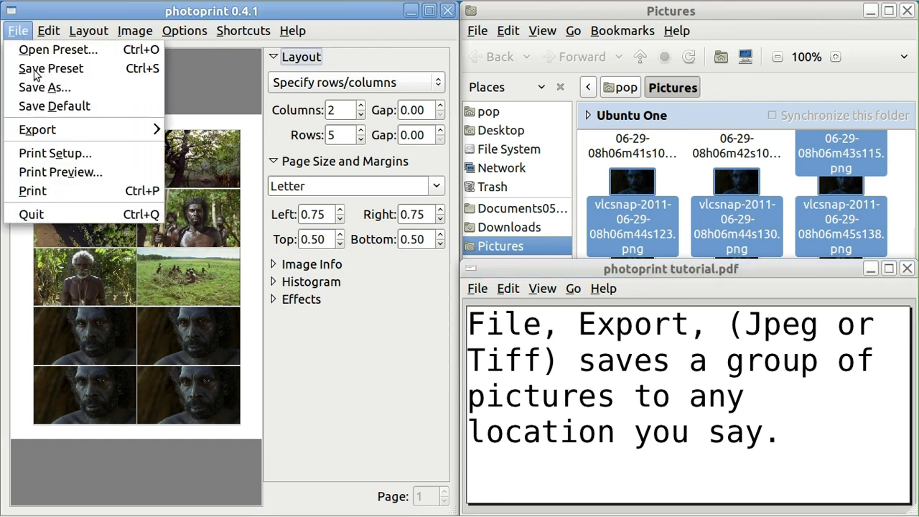
mouse_move(63, 130)
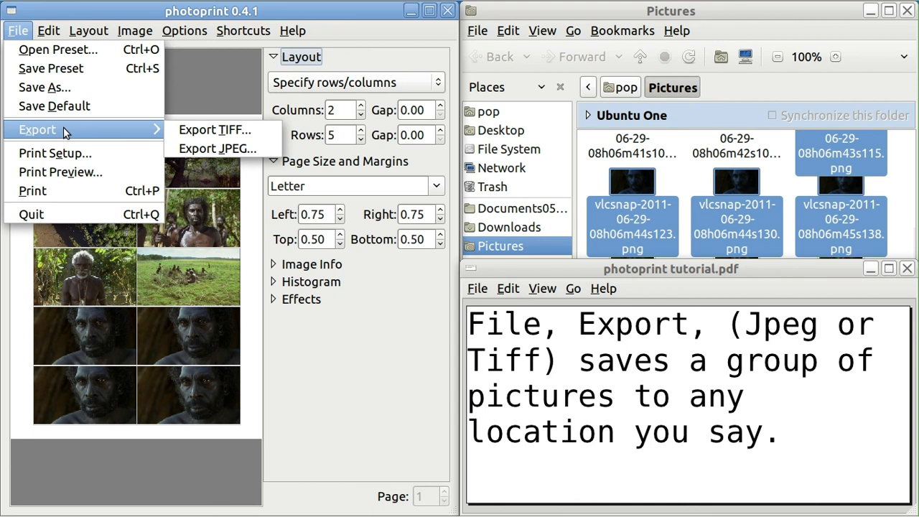
click(205, 129)
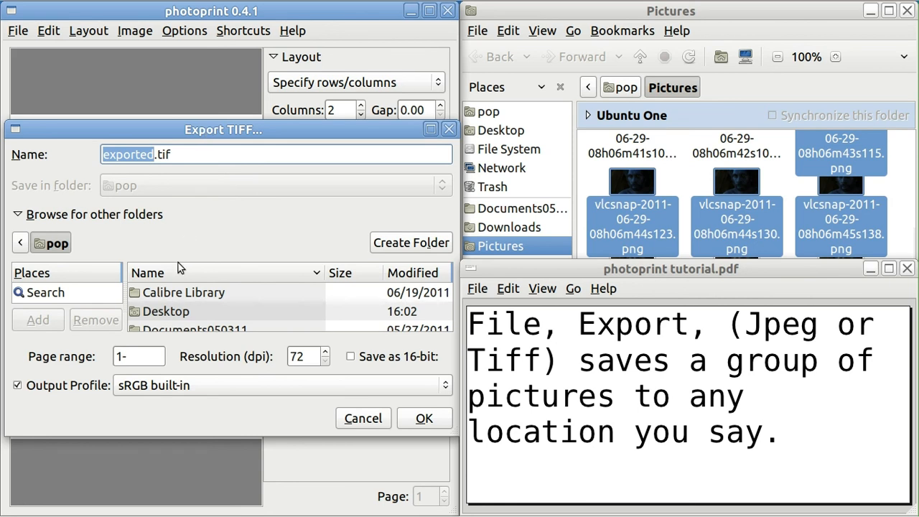
click(172, 313)
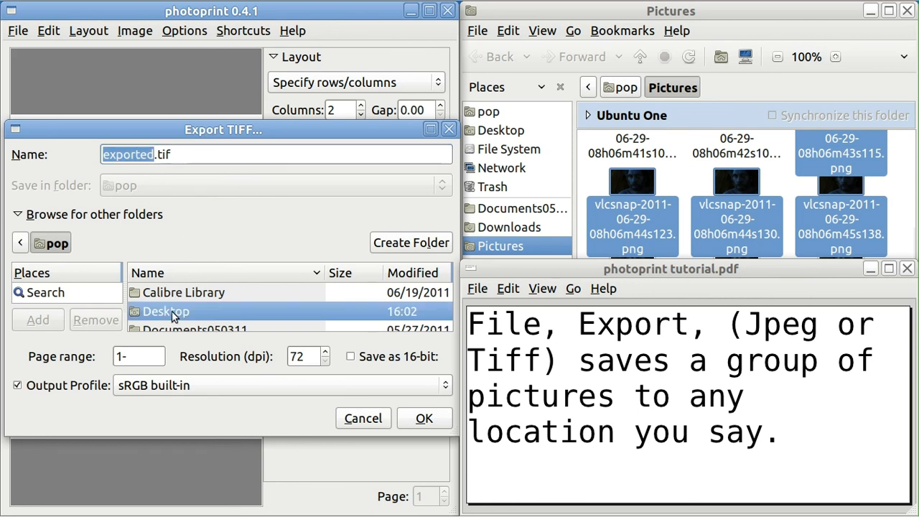
double_click(172, 313)
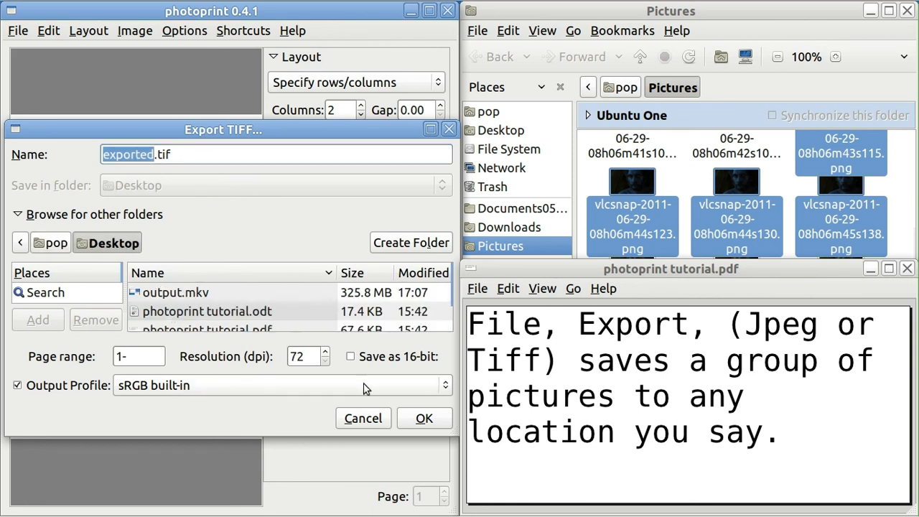
click(424, 420)
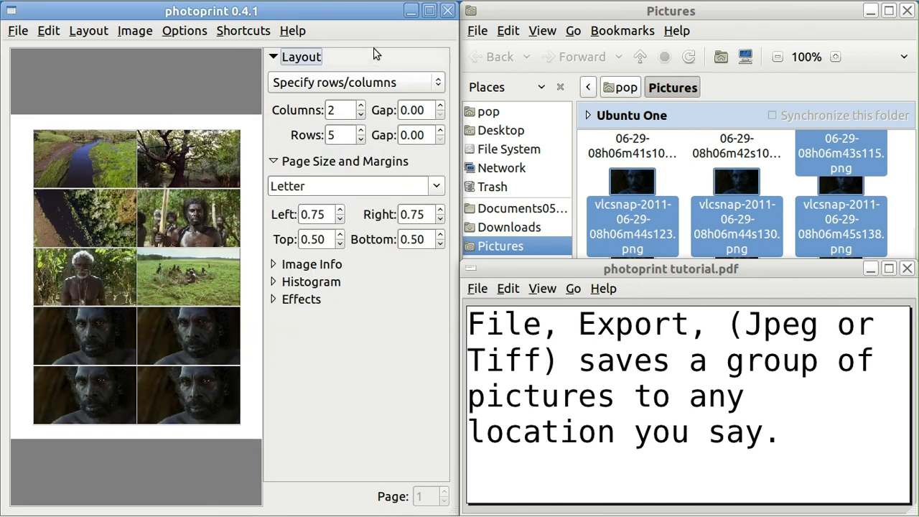
- Minimize PhotoPrint, open exported.tif from the desktop, and move its viewer window clear of the Pictures and tutorial windows
click(410, 11)
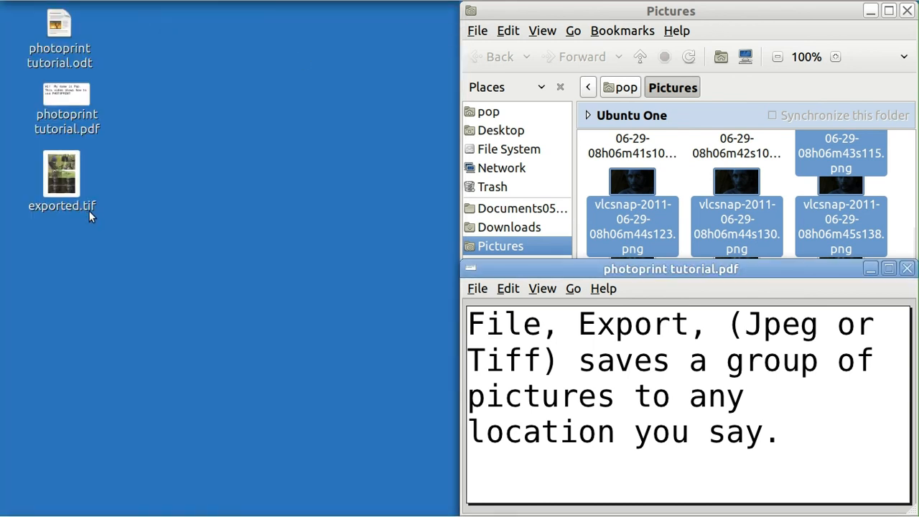
double_click(64, 179)
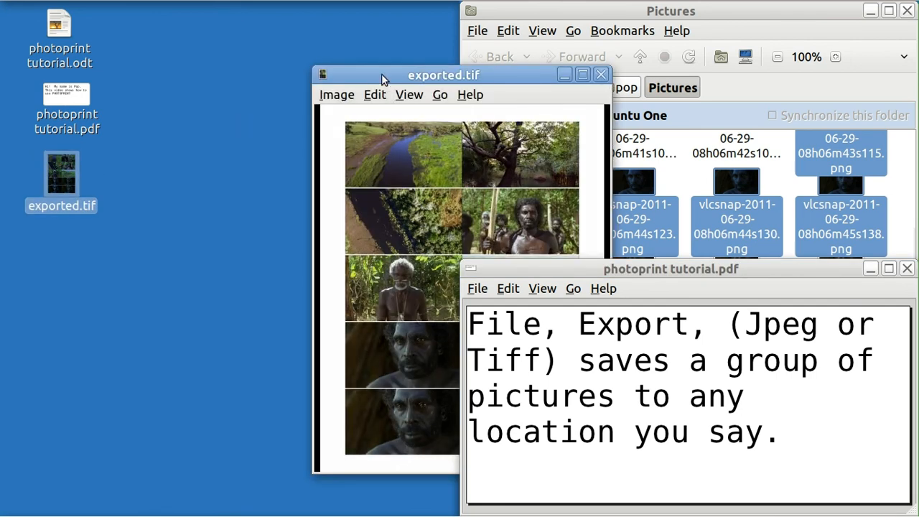
drag(382, 79, 193, 56)
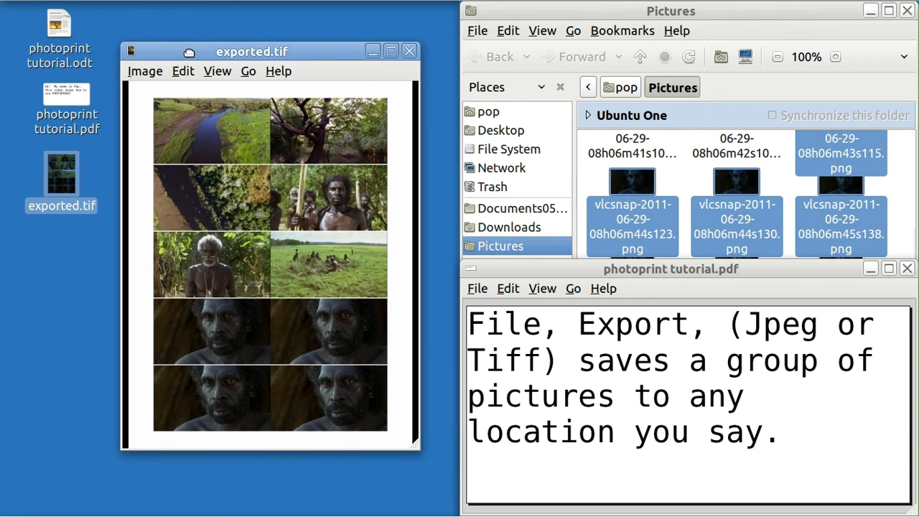
- View exported.tif in full screen, return to the normal view, and close the image viewer
click(219, 73)
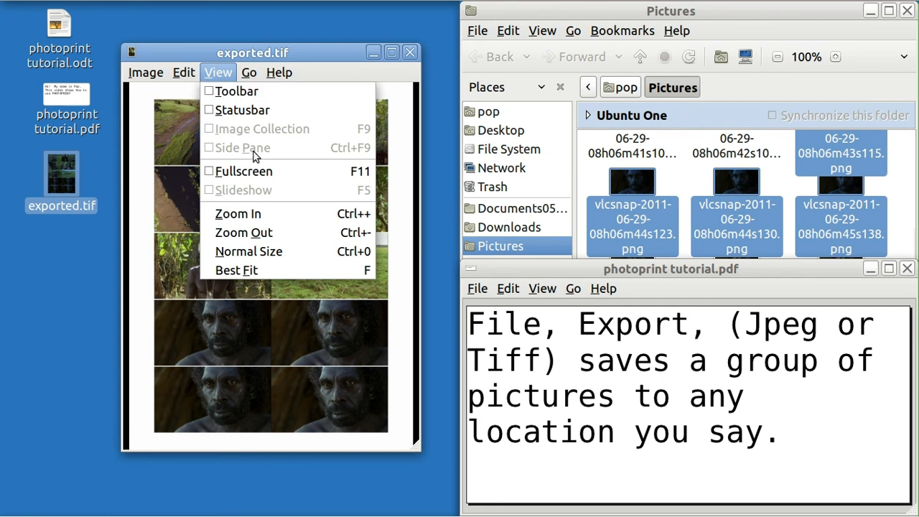
click(258, 176)
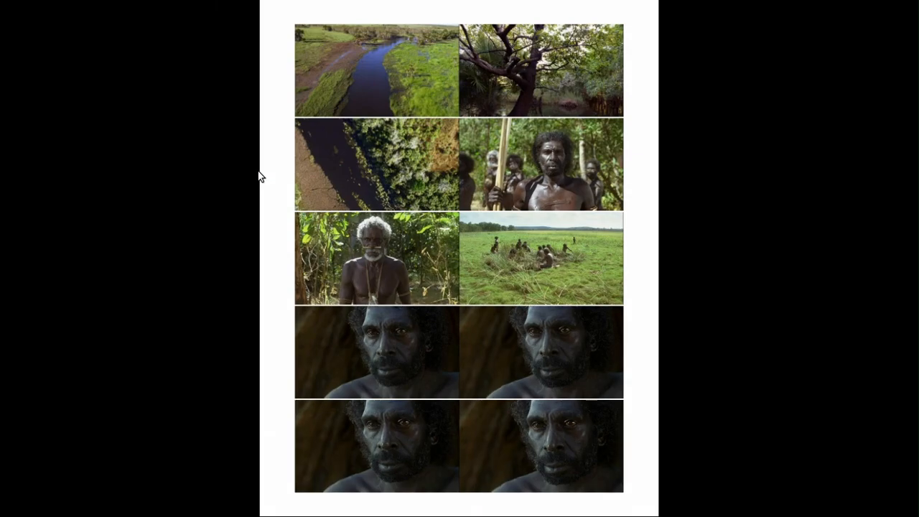
key(Escape)
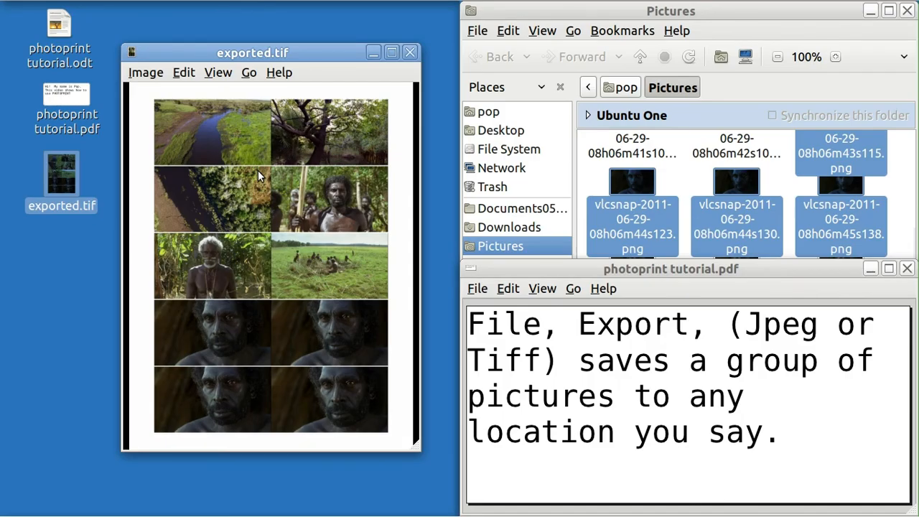
click(410, 53)
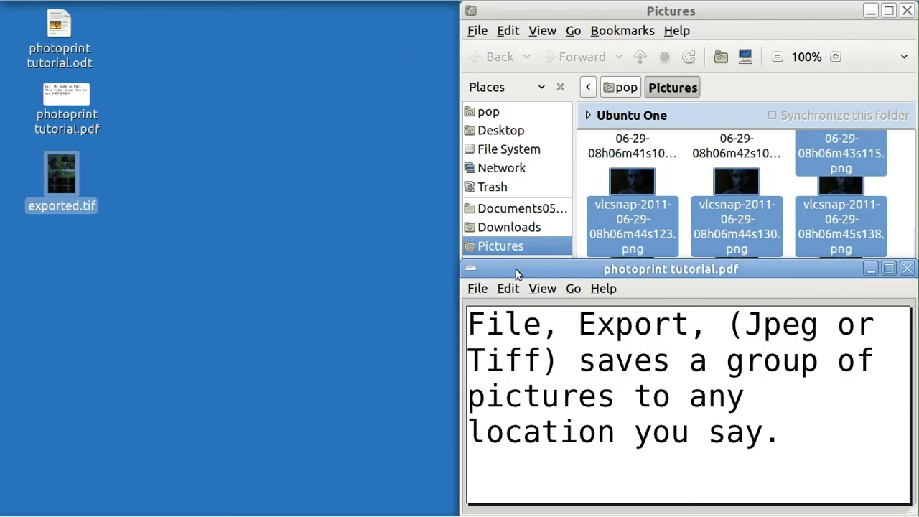
- Advance the tutorial PDF to the page on printing, restore the PhotoPrint window, and show where its Print command is without printing
key(Page_Down)
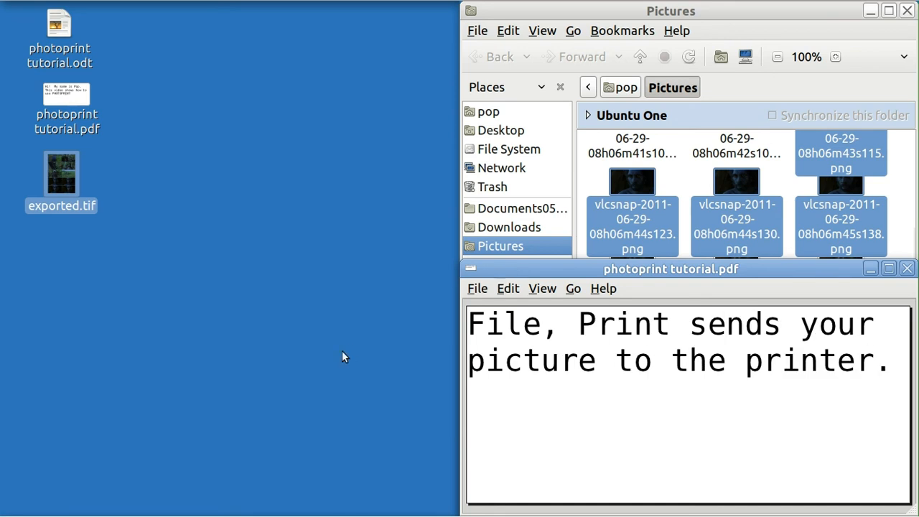
mouse_move(227, 516)
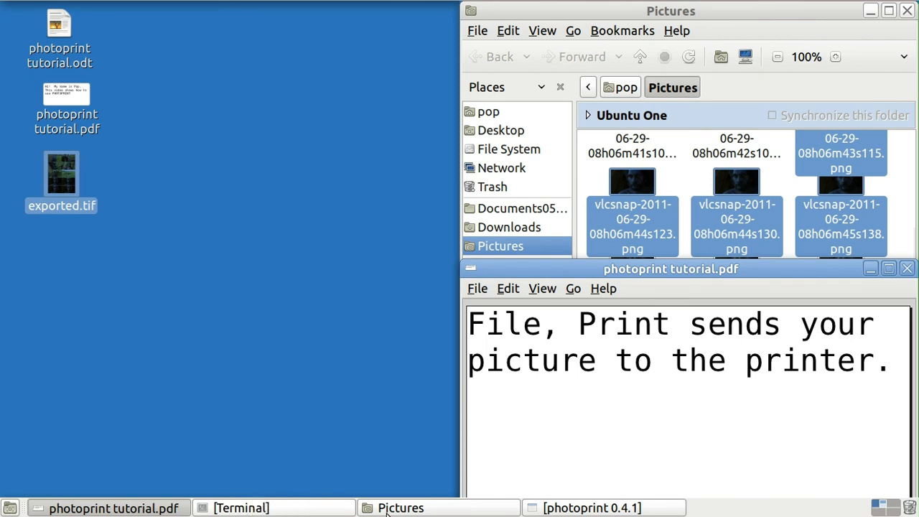
click(574, 508)
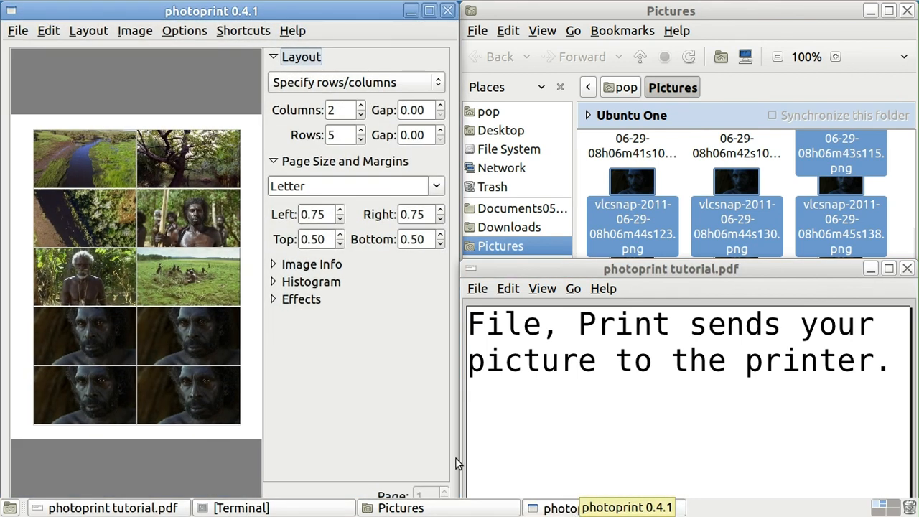
click(18, 32)
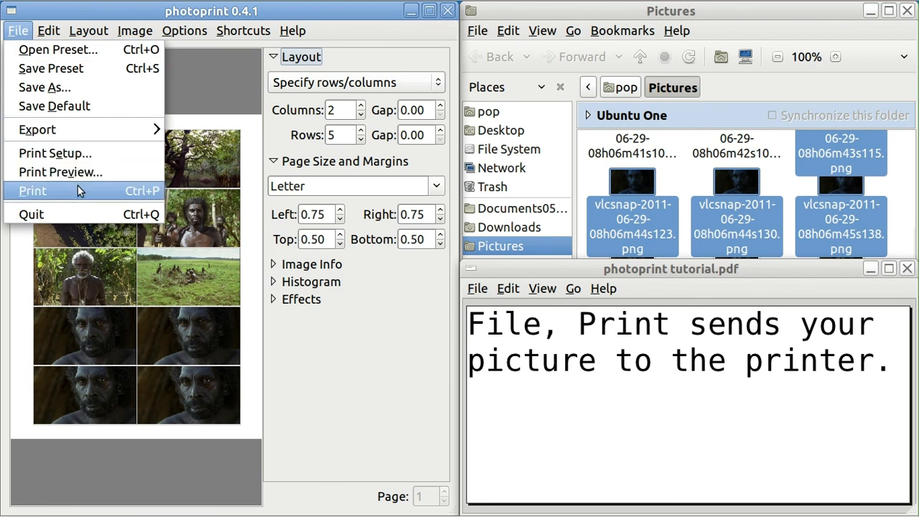
click(573, 271)
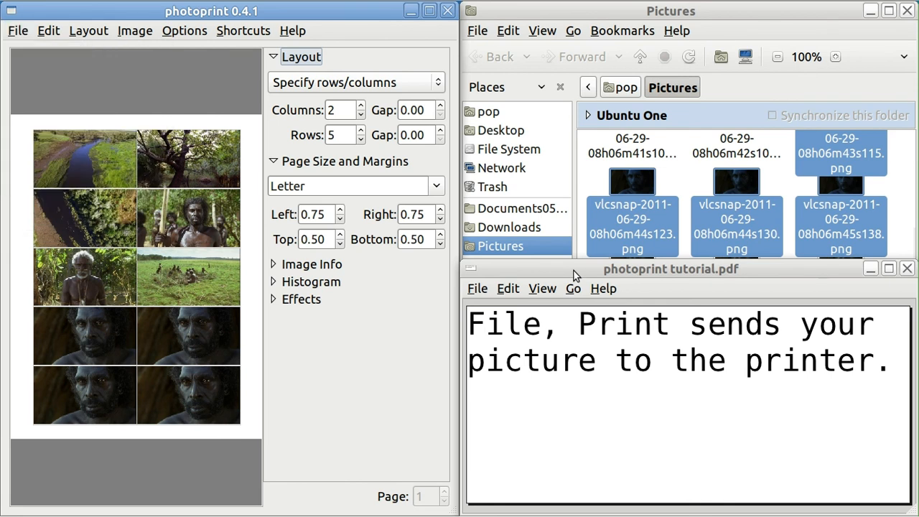
- Advance the tutorial PDF two pages, past the introduction to presets, to the page on the "10 up" and "3 up" presets
click(574, 270)
key(Page_Down)
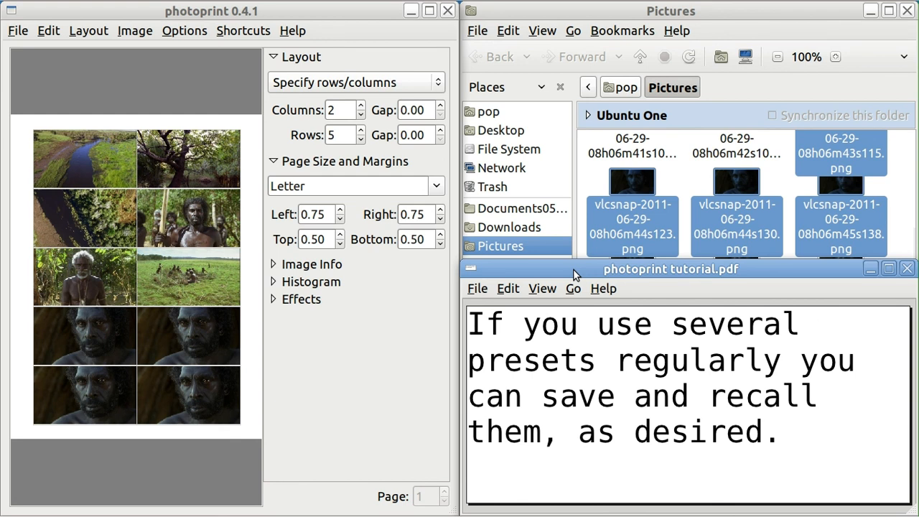
key(Page_Down)
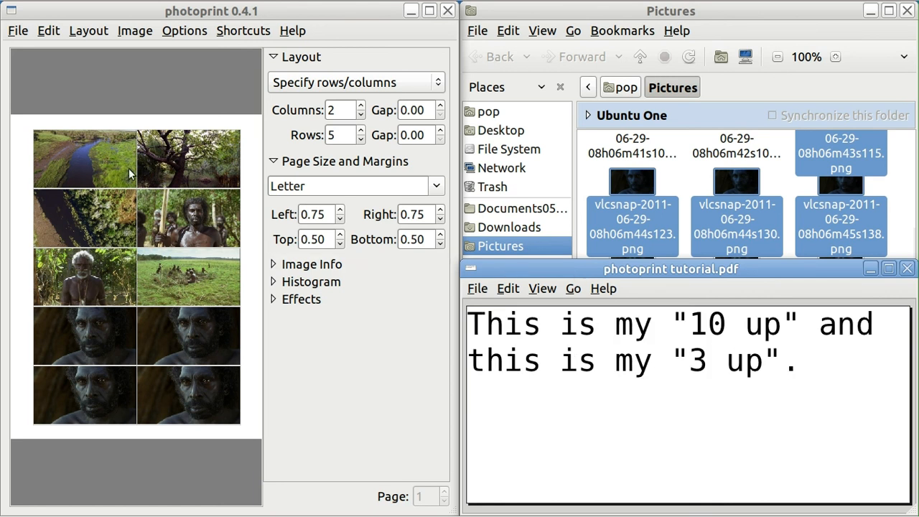
- Load the saved preset 3up.preset from the .photoprint folder into PhotoPrint
click(20, 32)
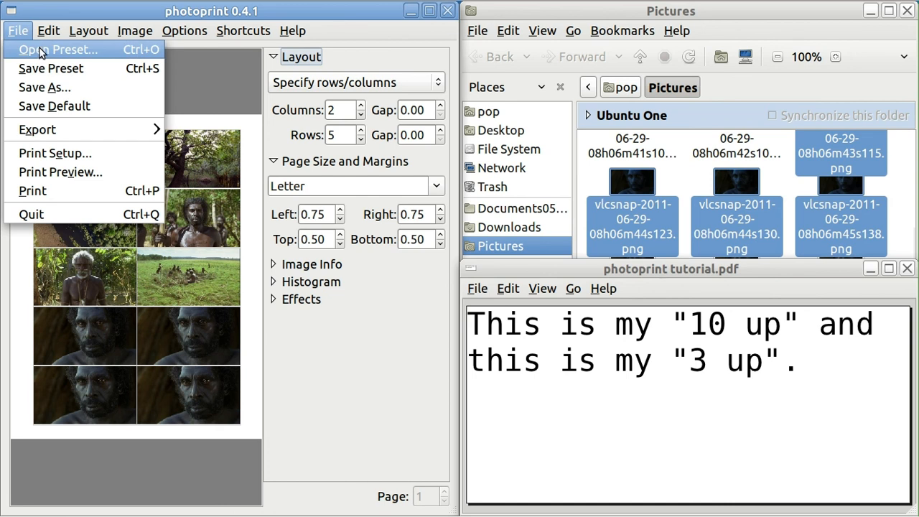
click(38, 48)
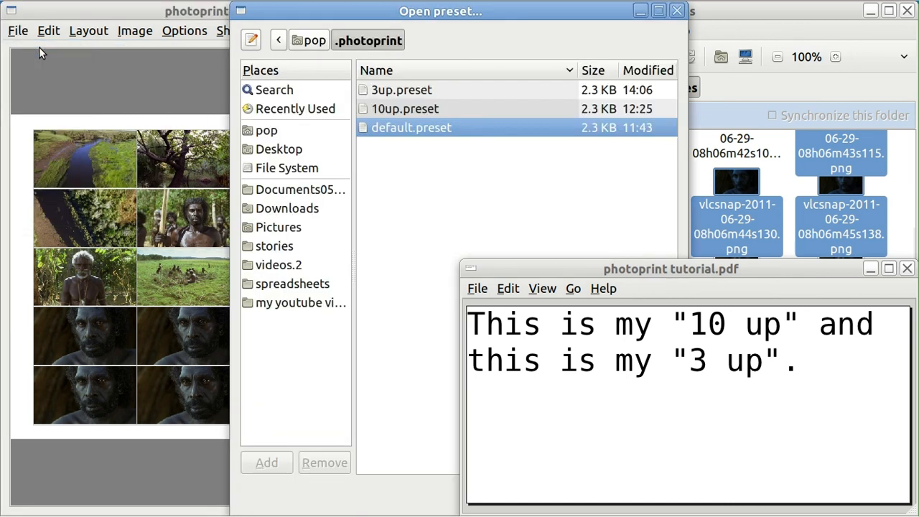
click(383, 89)
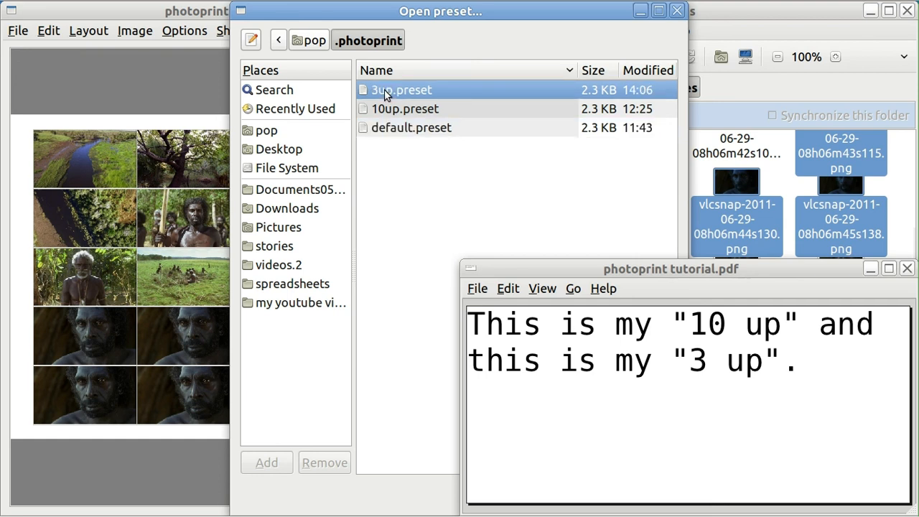
double_click(385, 88)
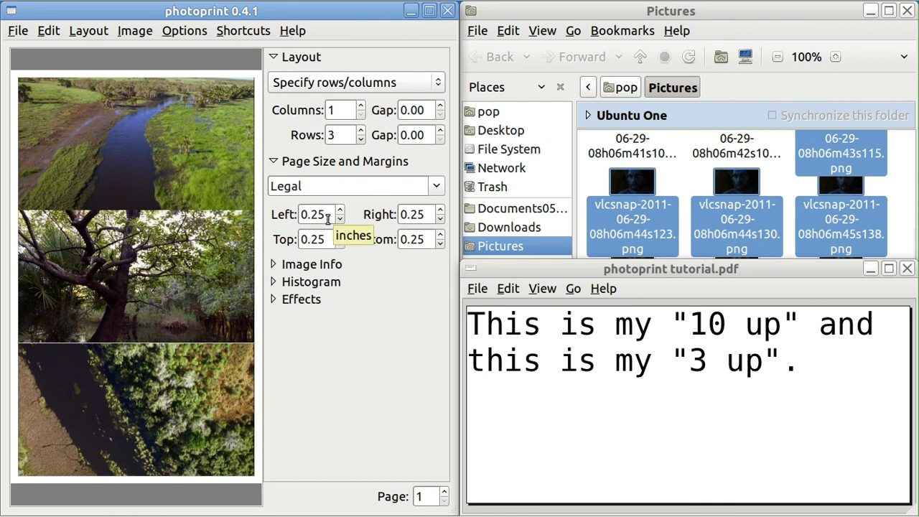
- Advance the tutorial PDF to the page on making a 100-picture preset and set the PhotoPrint layout to 10 columns
click(529, 264)
key(Page_Down)
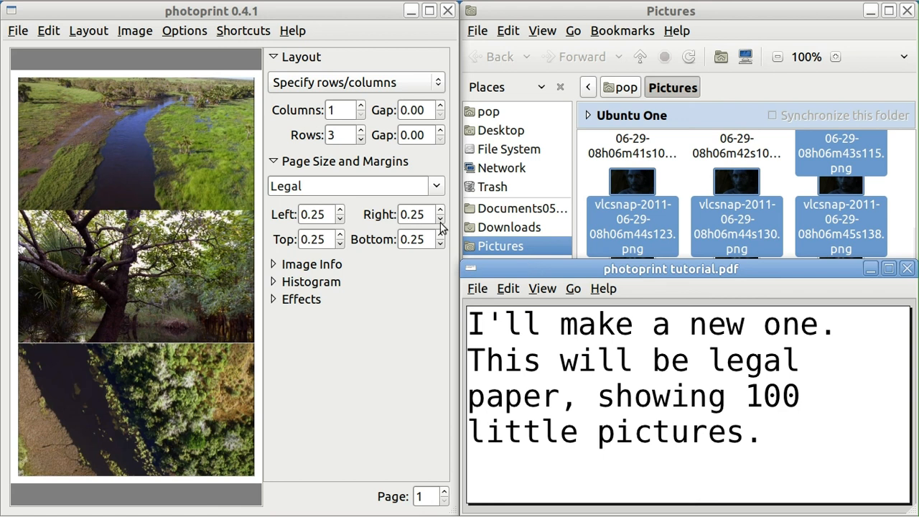
click(361, 106)
click(361, 106)
click(361, 106)
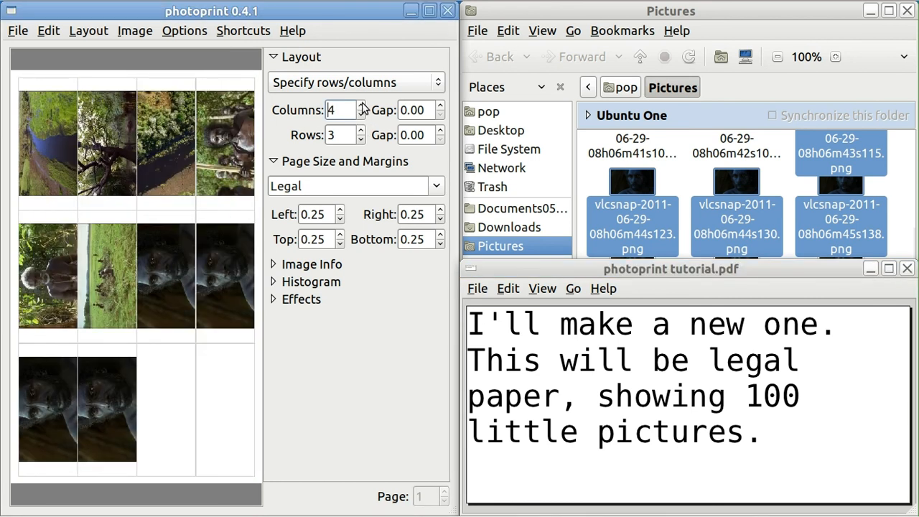
click(361, 106)
click(361, 106)
click(361, 106)
click(361, 106)
click(361, 106)
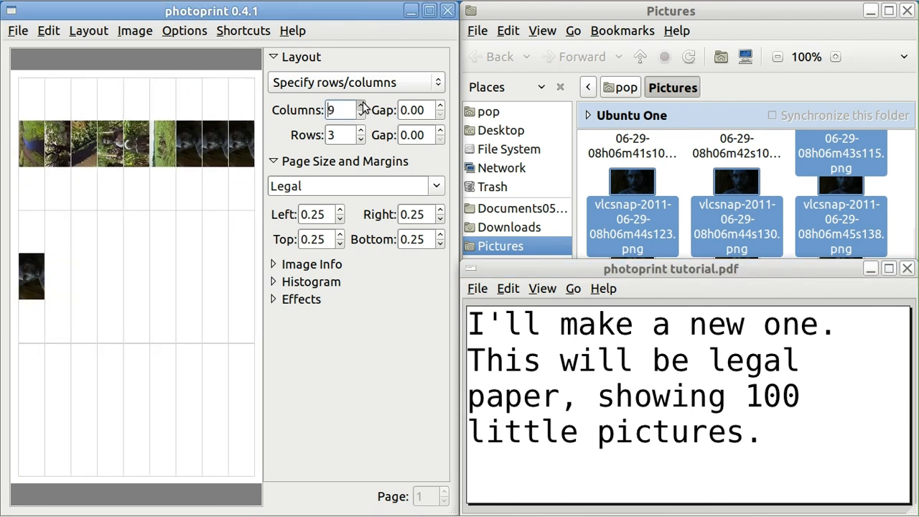
click(361, 106)
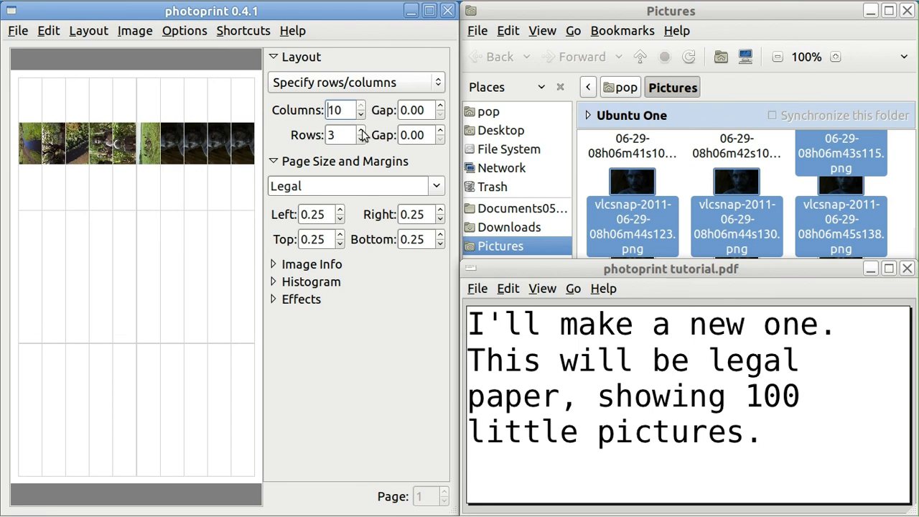
- Set the number of rows in the PhotoPrint layout to 10
click(362, 132)
click(362, 131)
click(362, 131)
click(361, 131)
click(361, 131)
click(362, 131)
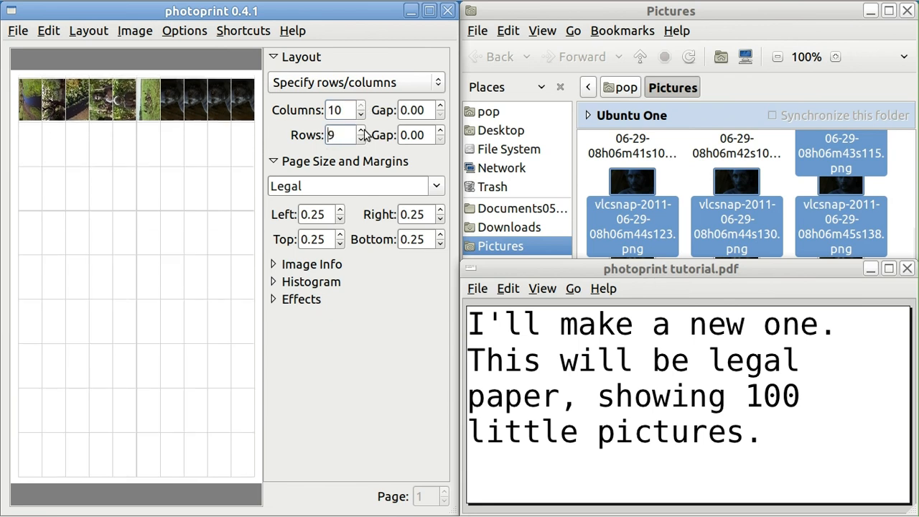
click(362, 131)
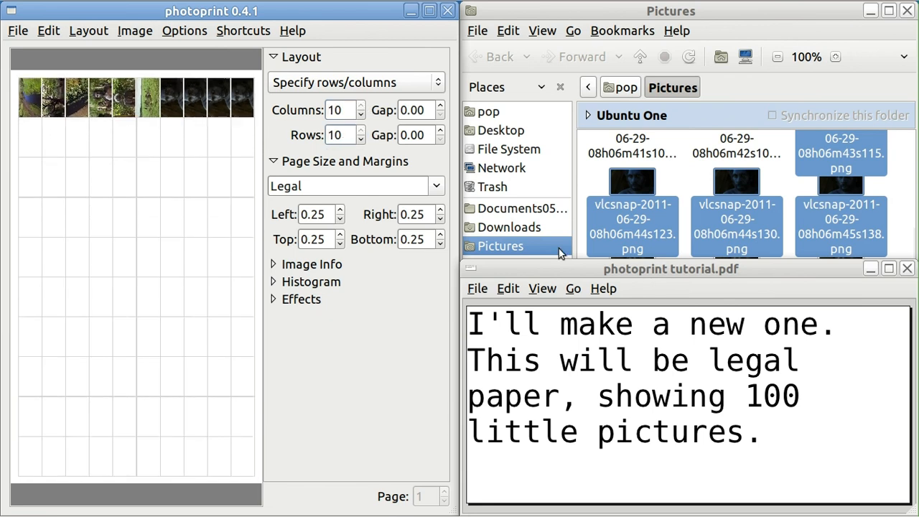
- Advance the tutorial PDF to the contact sheets page and add all files from the Pictures folder to the PhotoPrint grid
click(567, 268)
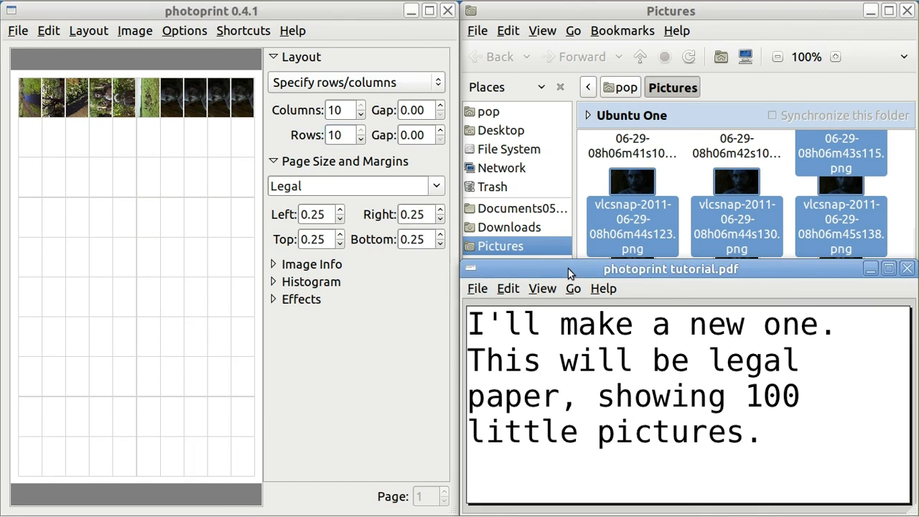
key(Page_Down)
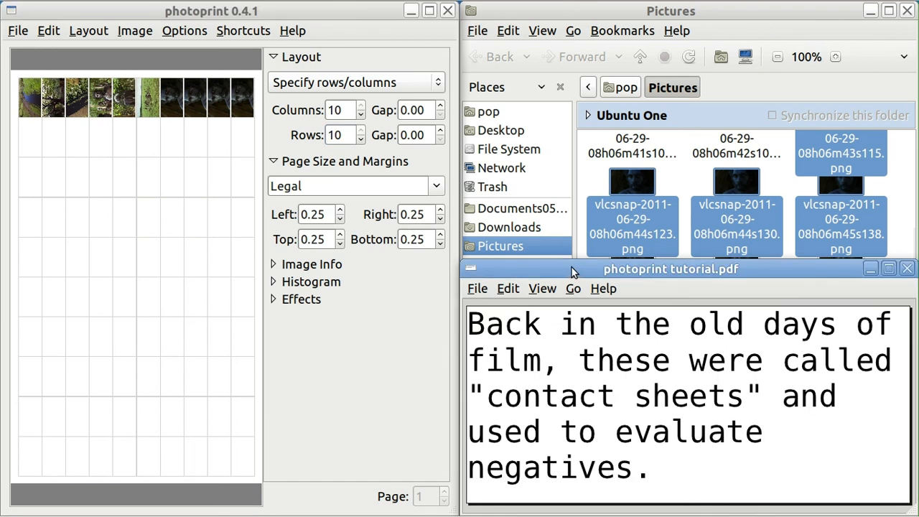
click(639, 227)
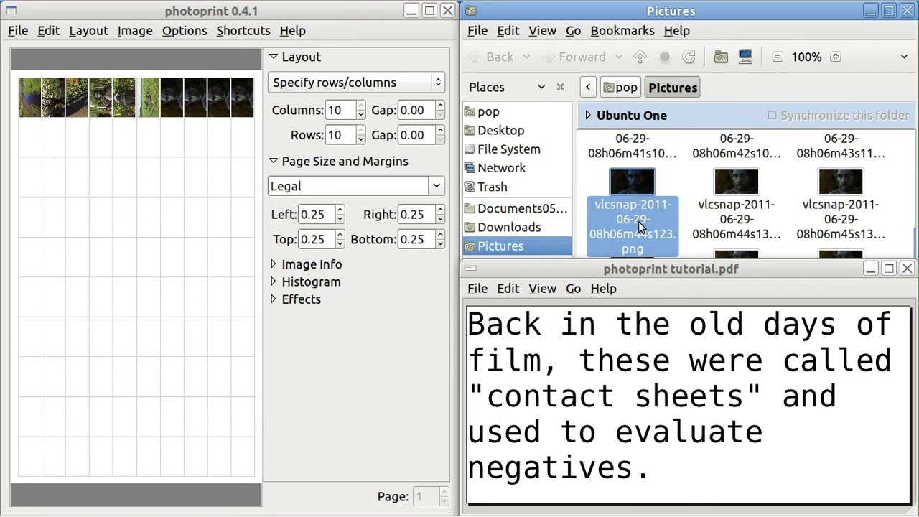
key(ctrl+a)
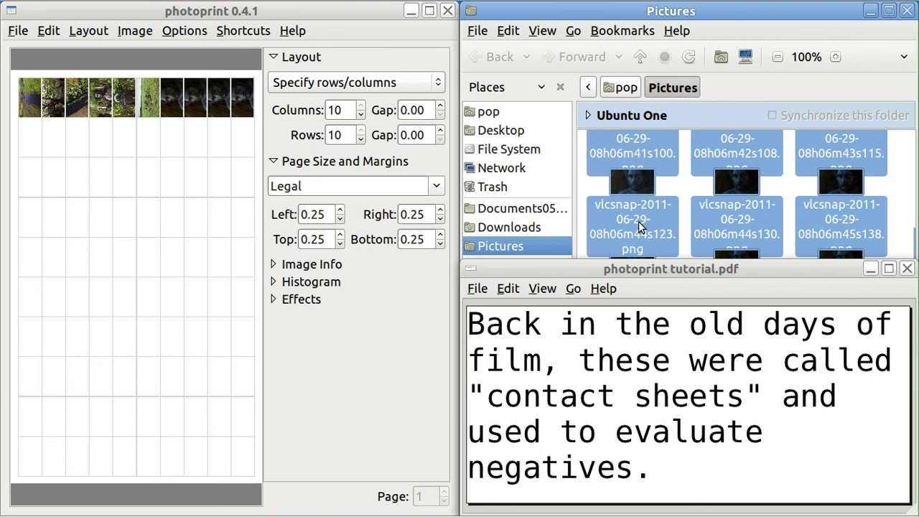
drag(639, 226, 162, 242)
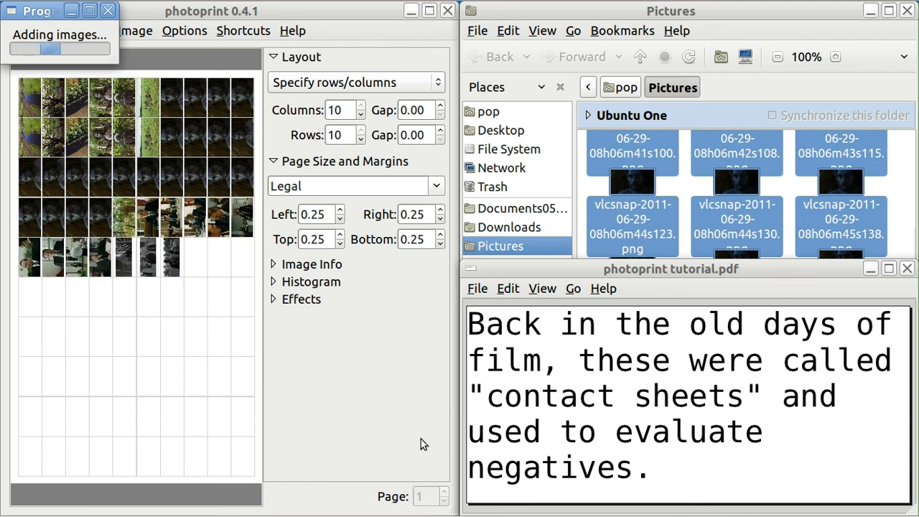
- Advance the tutorial PDF one page and save the current layout as 100up.preset in the .photoprint folder
click(537, 268)
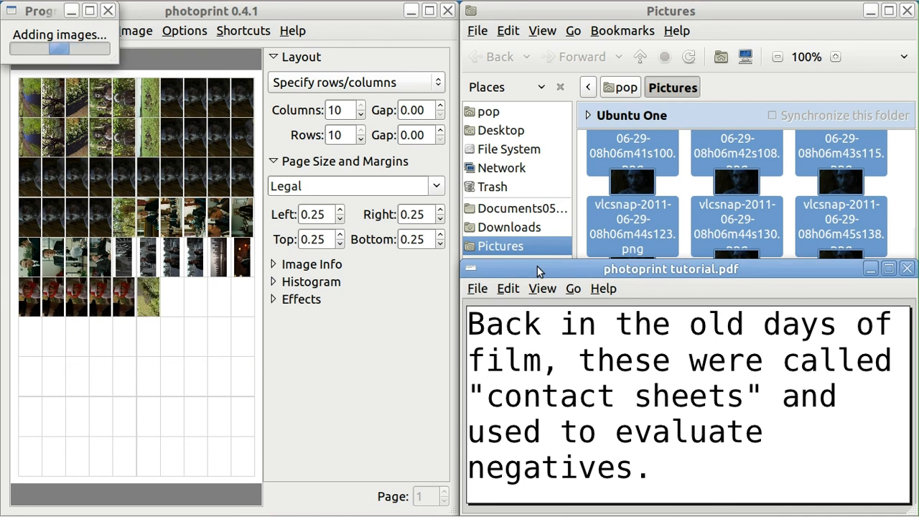
key(Page_Down)
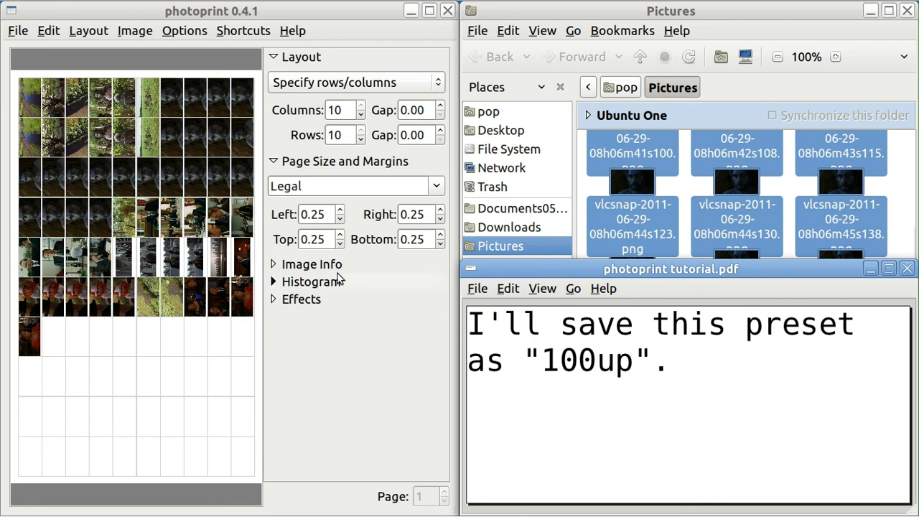
click(18, 31)
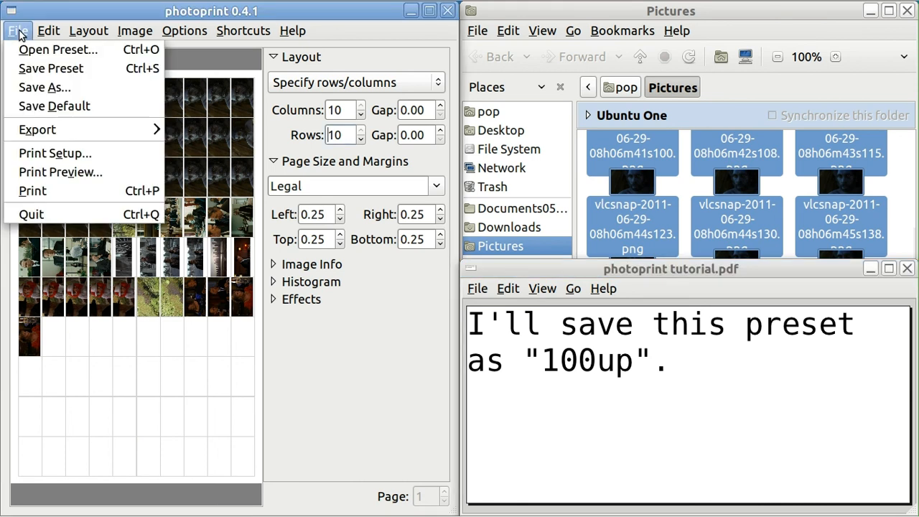
click(61, 87)
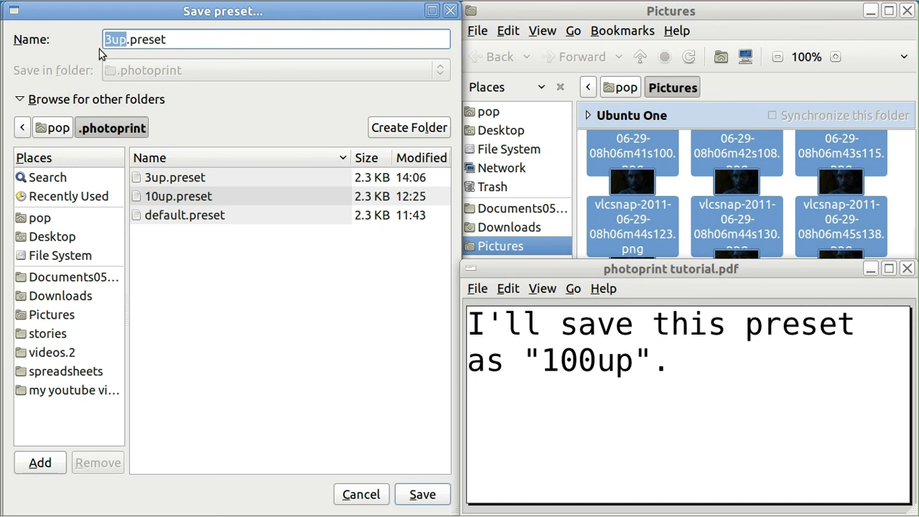
key(BackSpace)
text(1004)
key(BackSpace)
text(up)
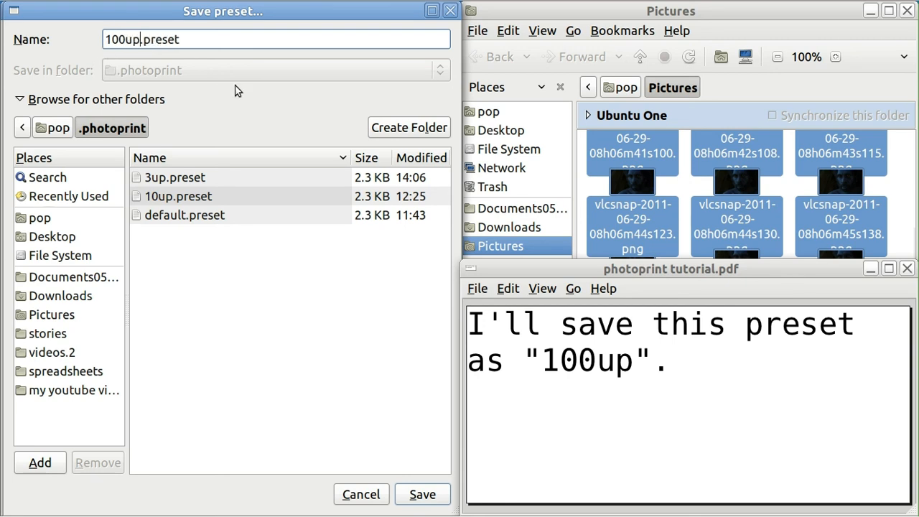
click(423, 495)
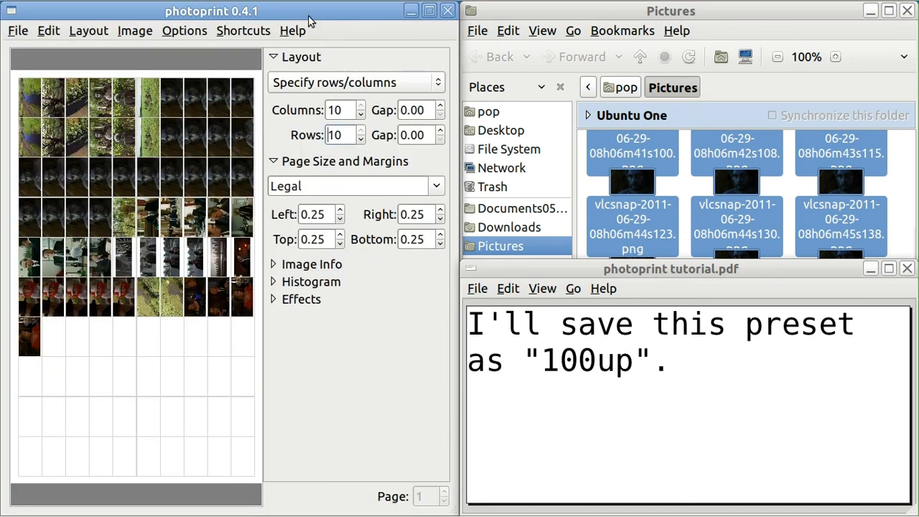
- Advance the tutorial PDF four pages, through the missing-feature remarks, to the page crediting the program's author
click(535, 271)
key(Page_Down)
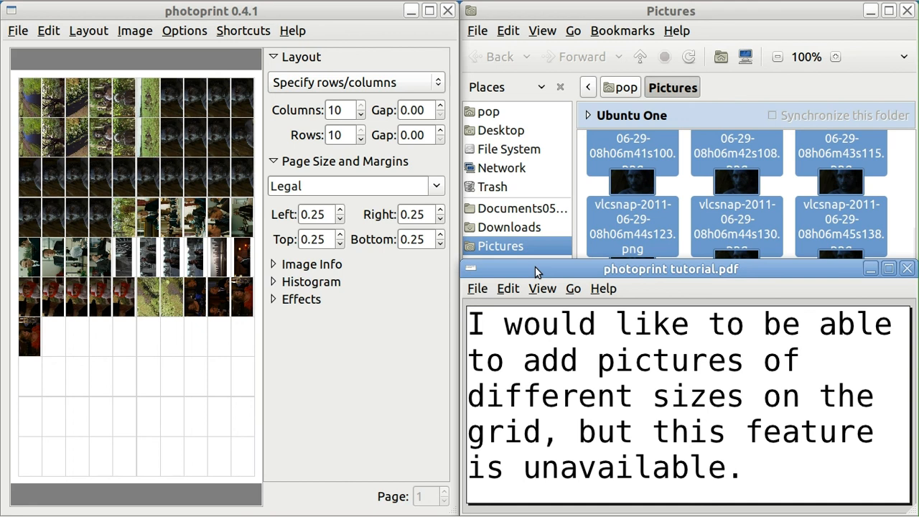
key(Page_Down)
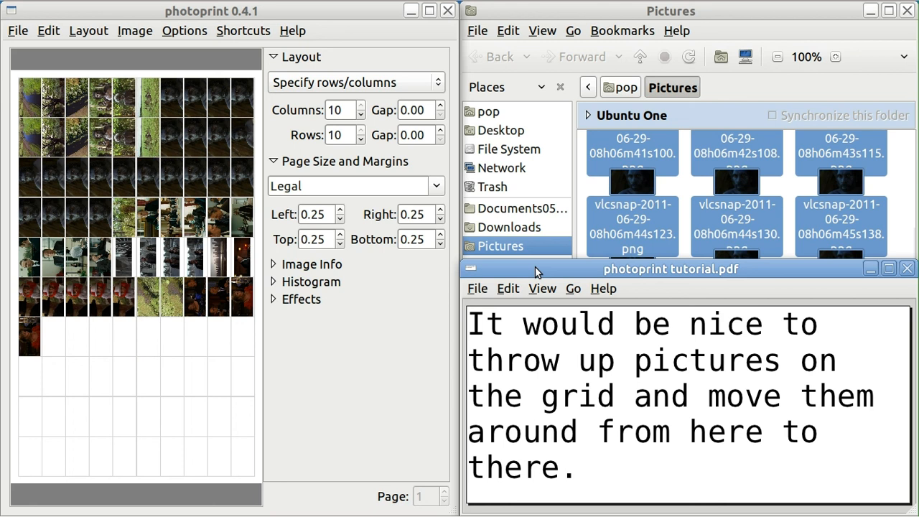
key(Page_Down)
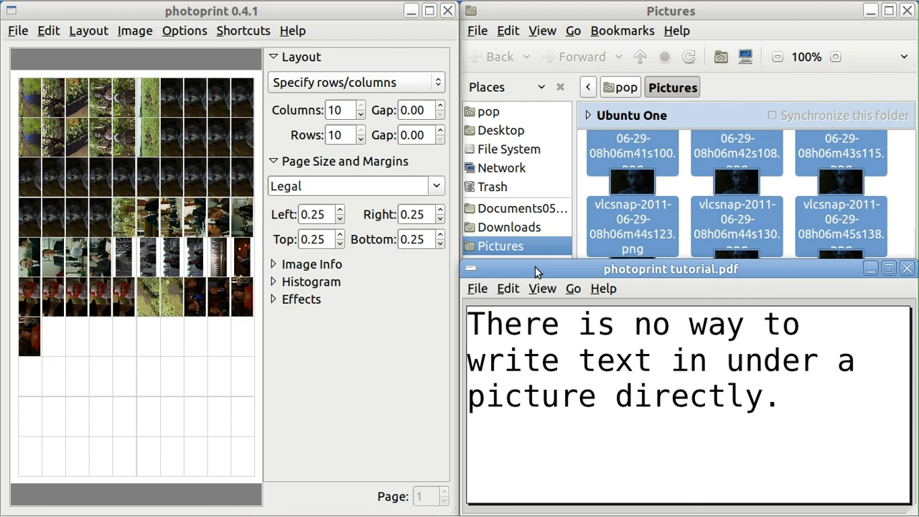
key(Page_Down)
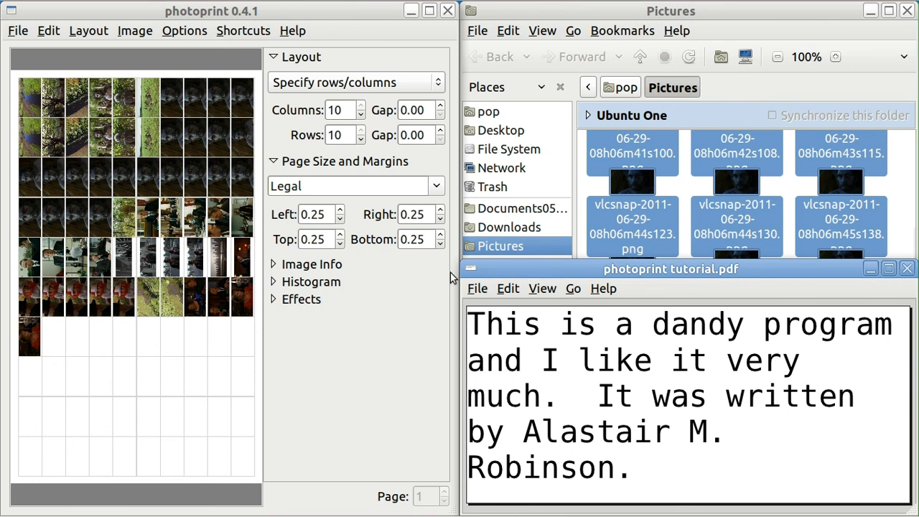
- View PhotoPrint's About information with its version and licence details, and close it
click(292, 31)
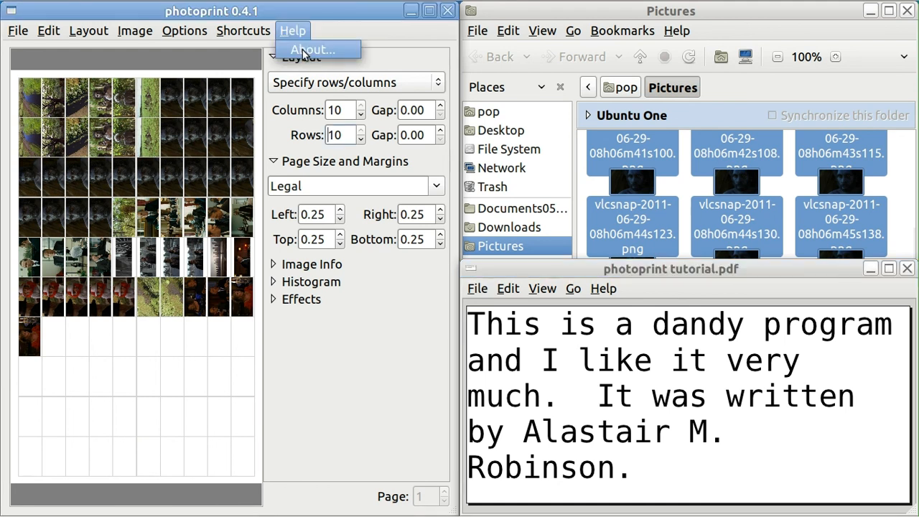
click(304, 52)
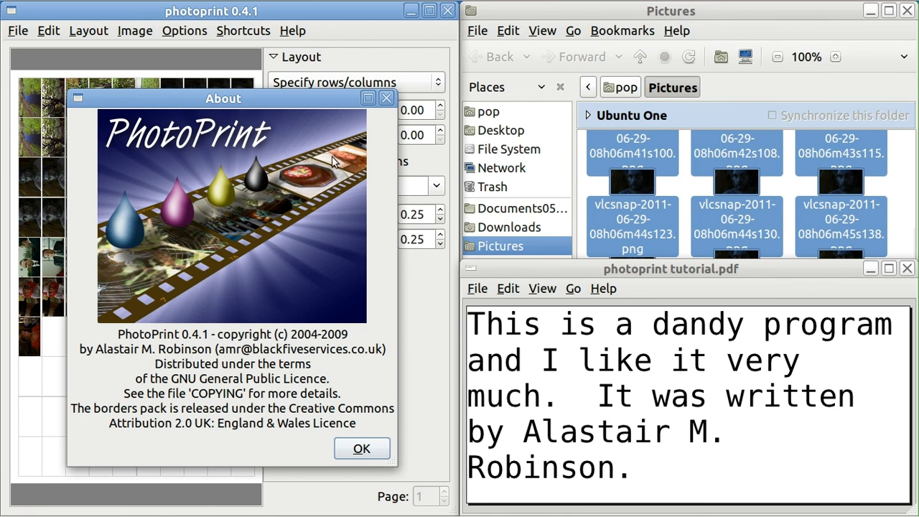
click(386, 99)
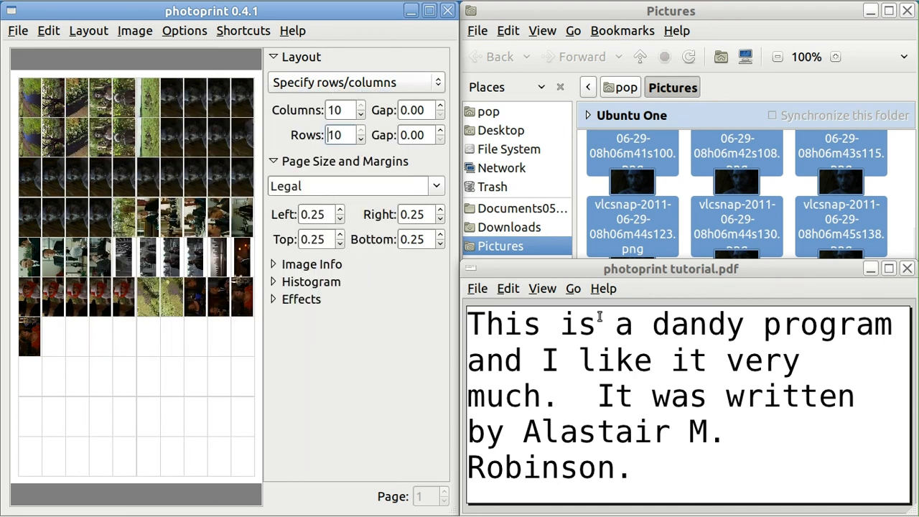
- Advance the tutorial PDF four pages, through the recommendation and closing thanks, to the blank page, and close PhotoPrint
click(569, 270)
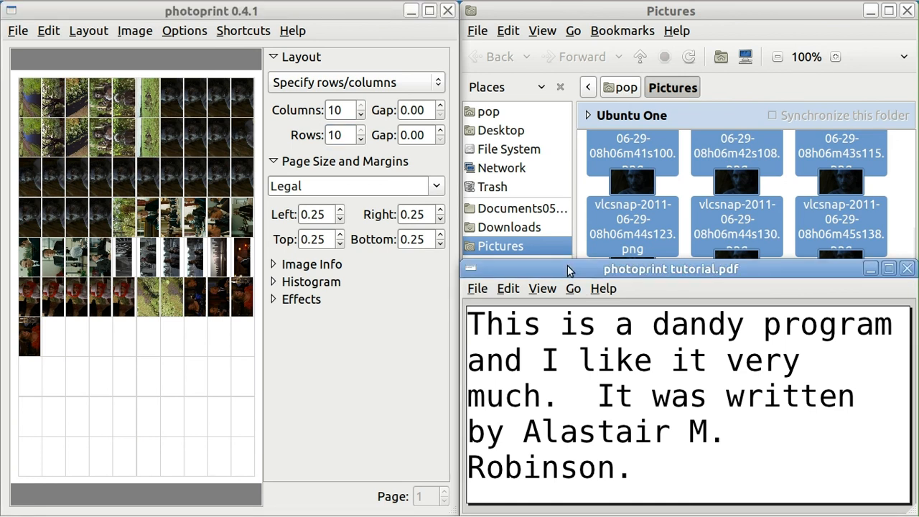
key(Page_Down)
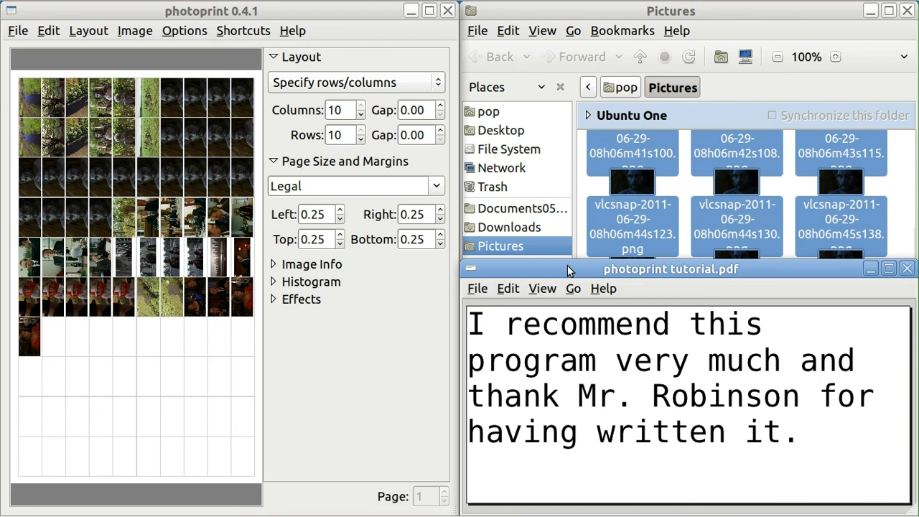
key(Page_Down)
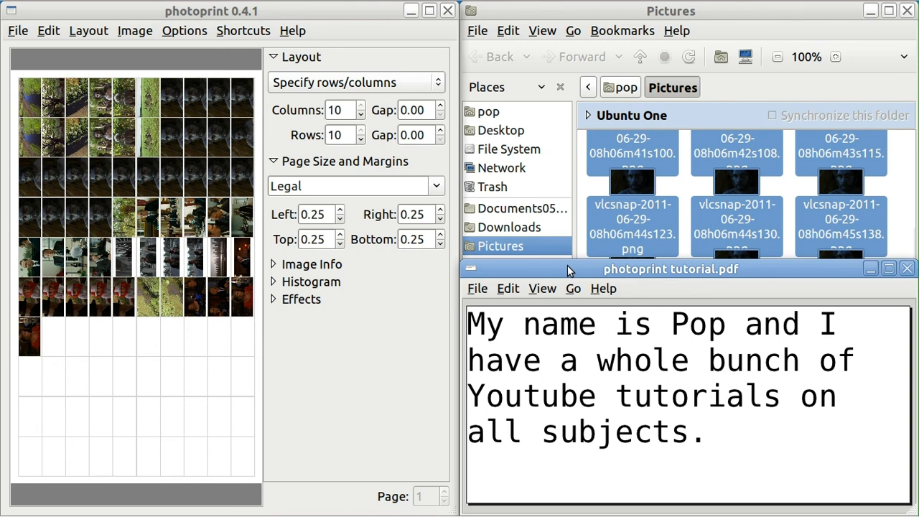
key(Page_Down)
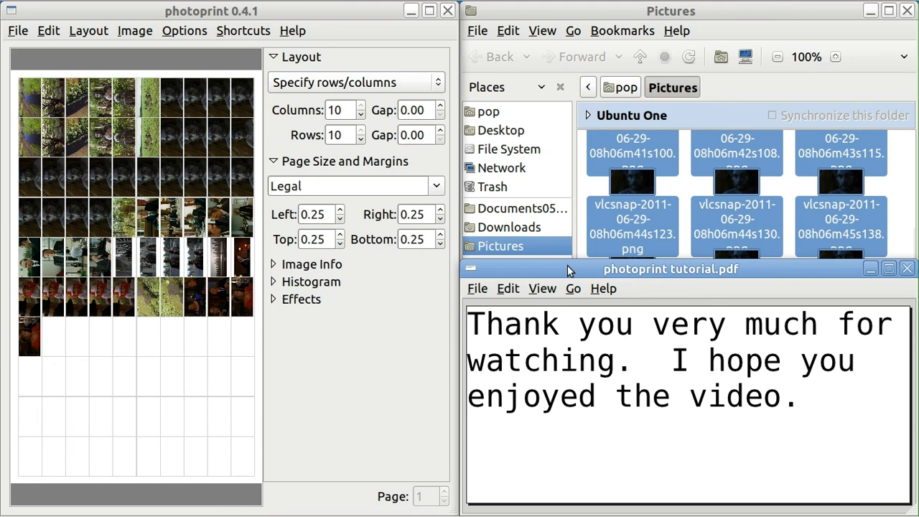
key(Page_Down)
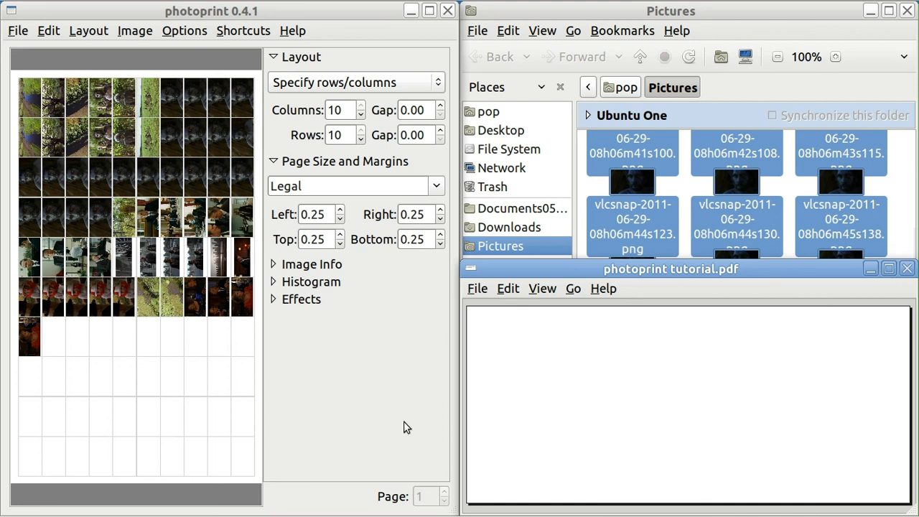
click(447, 12)
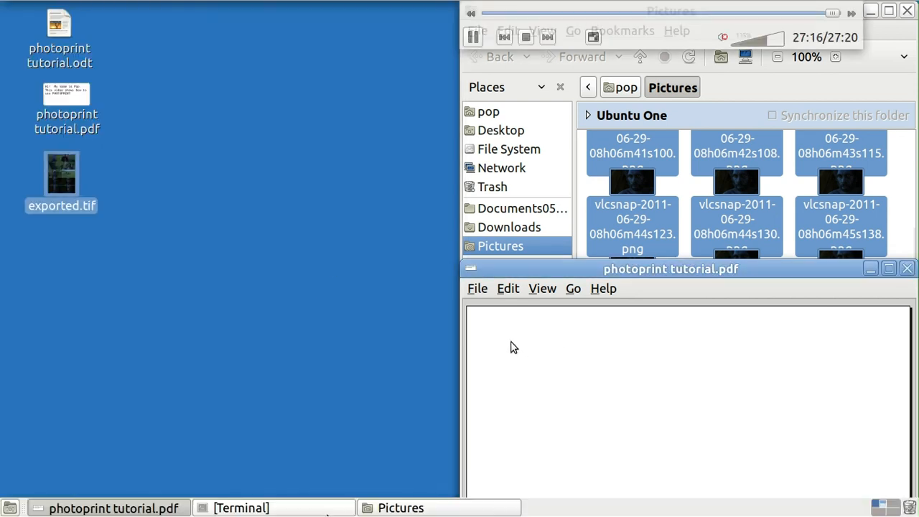